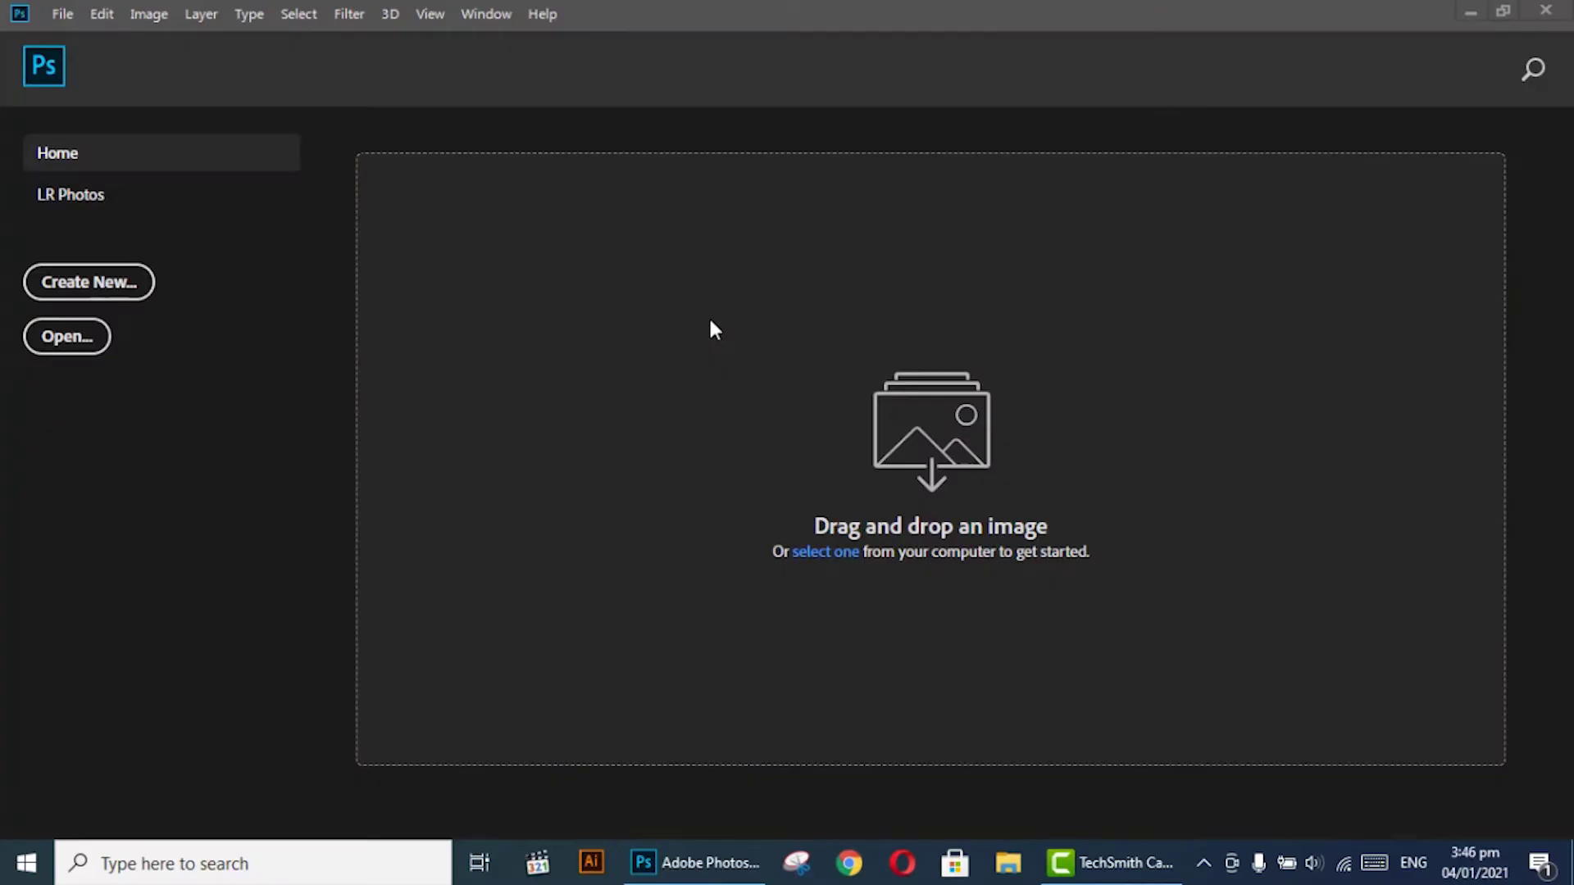
Open the photo of the man in full-screen mode and add an empty Layer 1
click(62, 14)
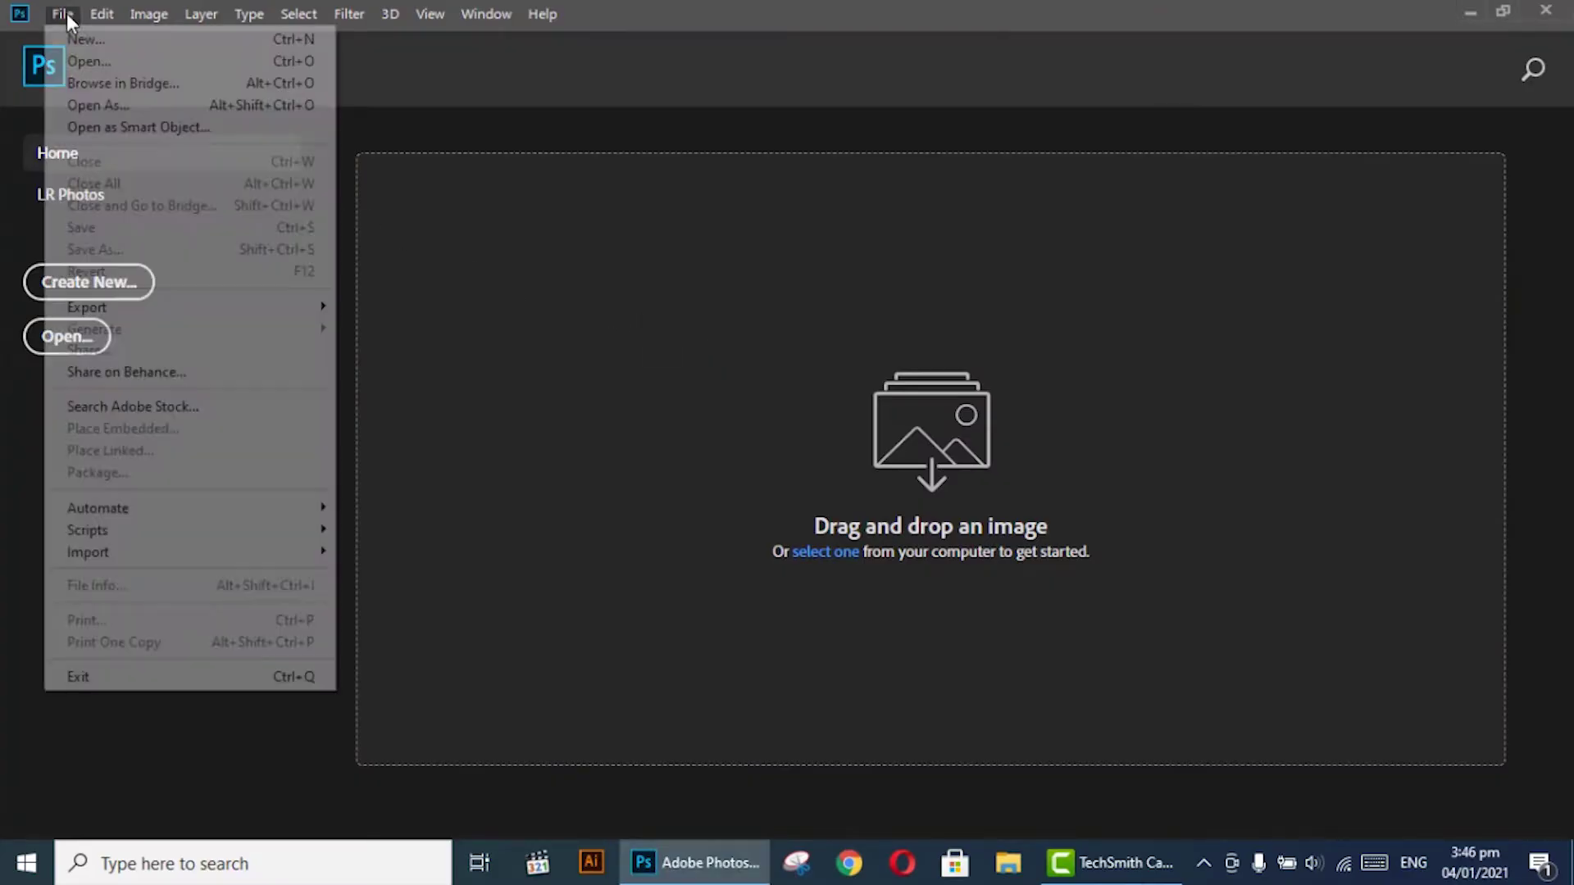
click(78, 58)
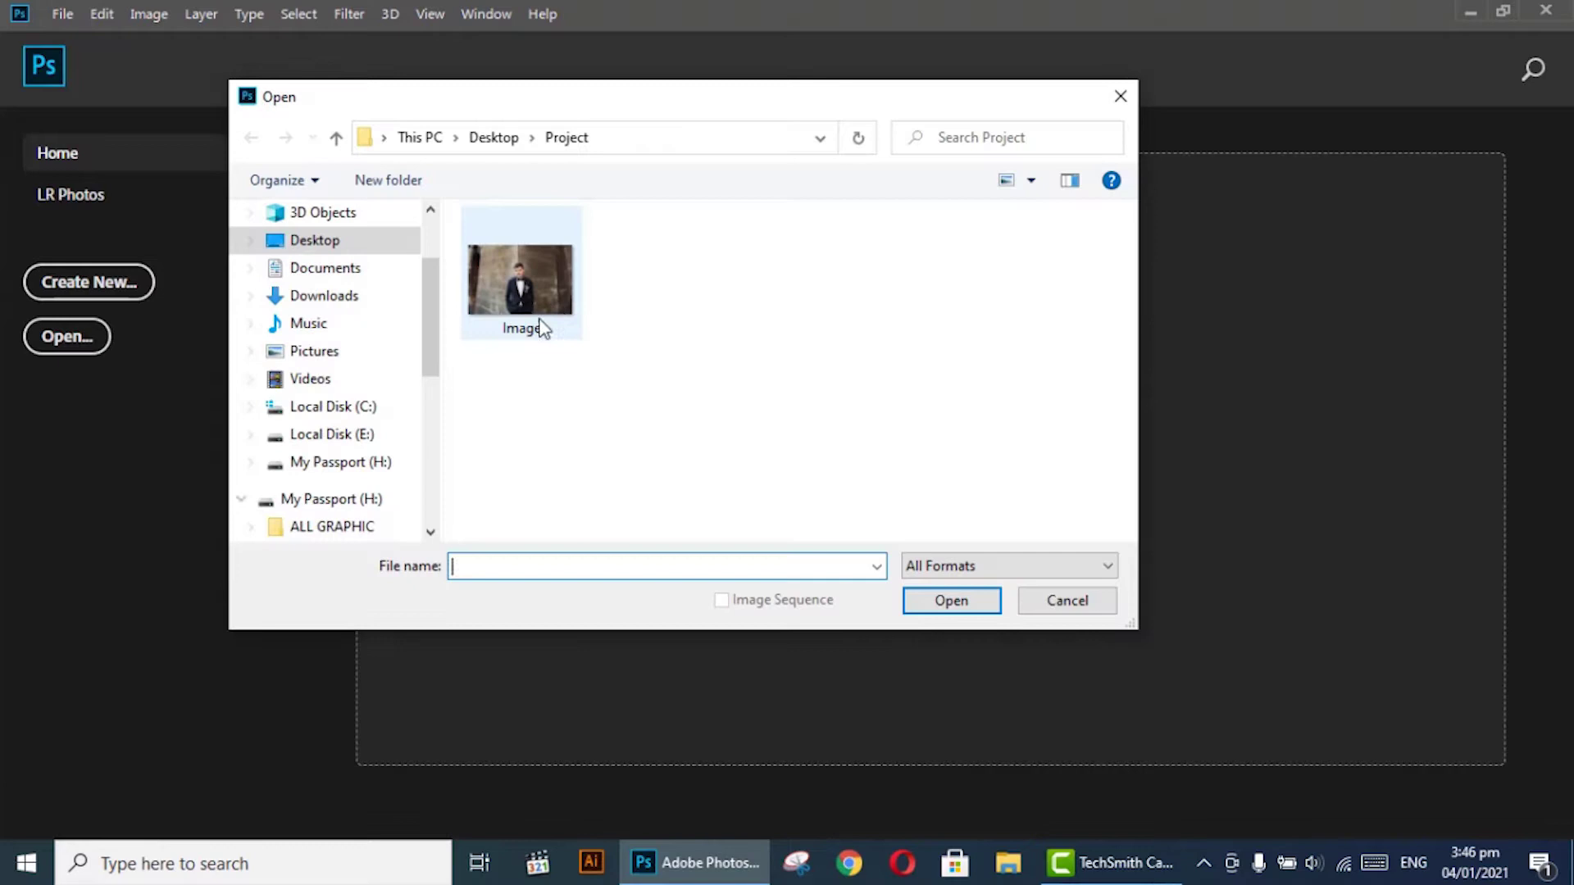
double_click(541, 307)
key(f)
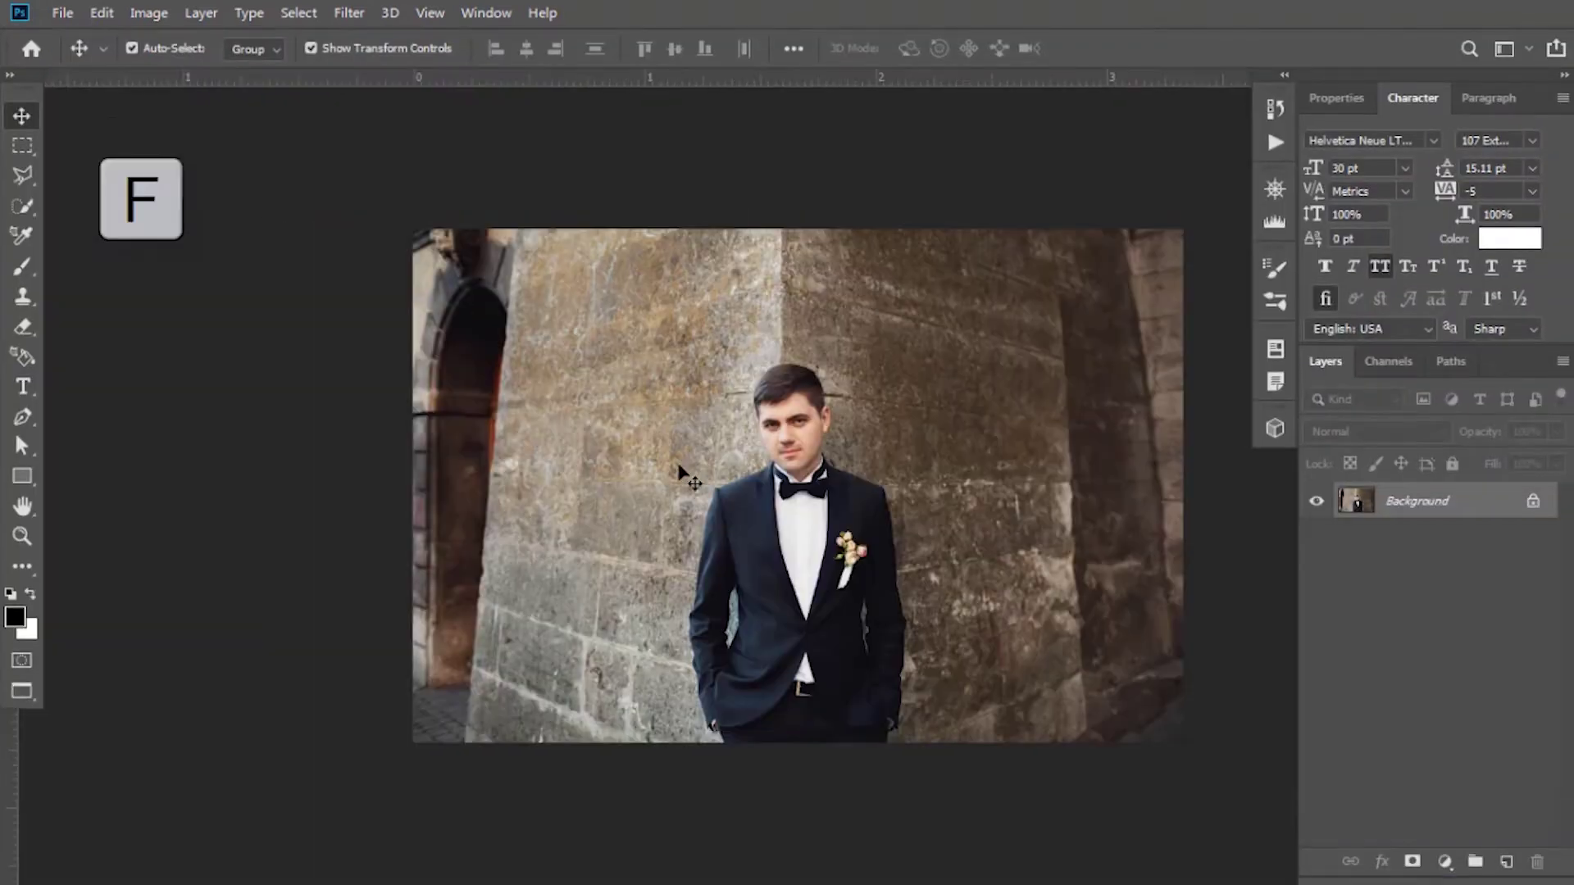
scroll(1017, 537, up, 2)
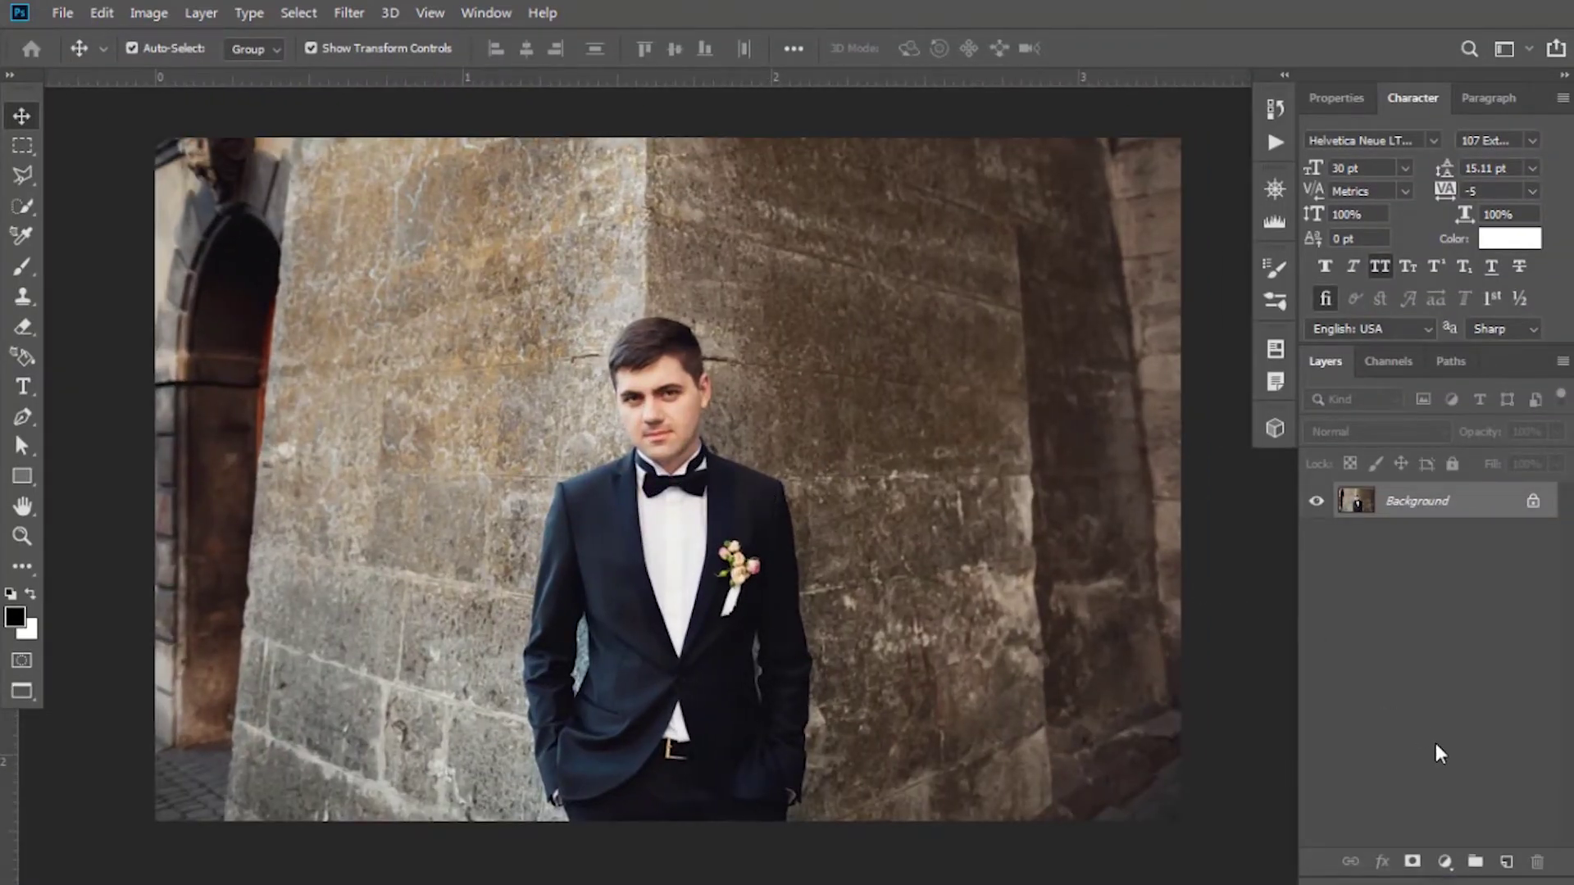
click(1507, 861)
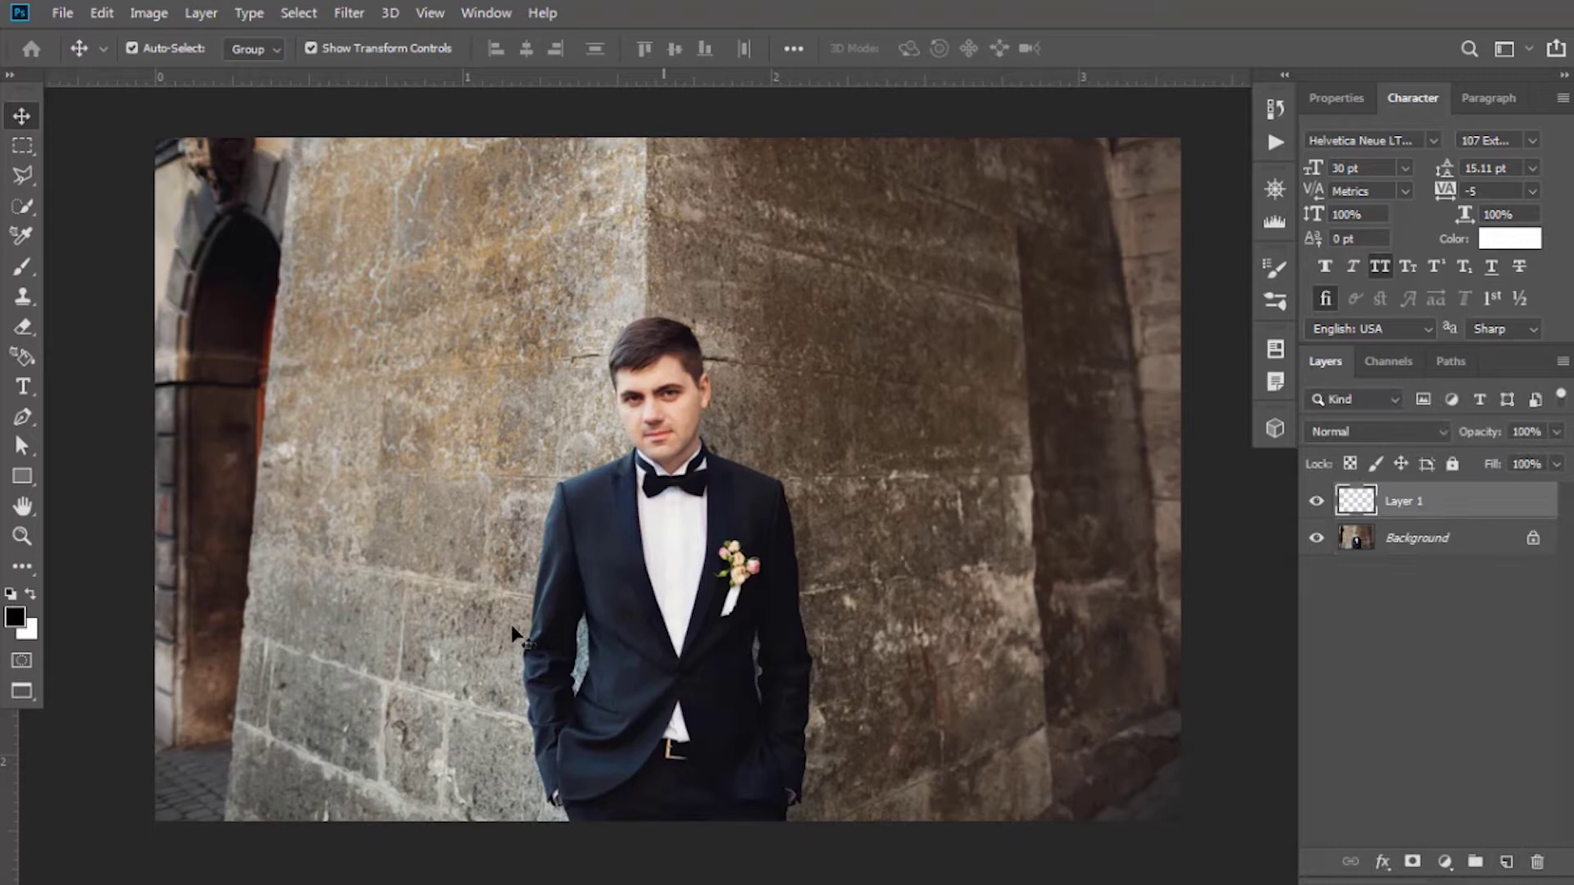
Type 'BELIEVE' and 'IMAGINATION' on two lines above the man with 24 pt leading
click(31, 383)
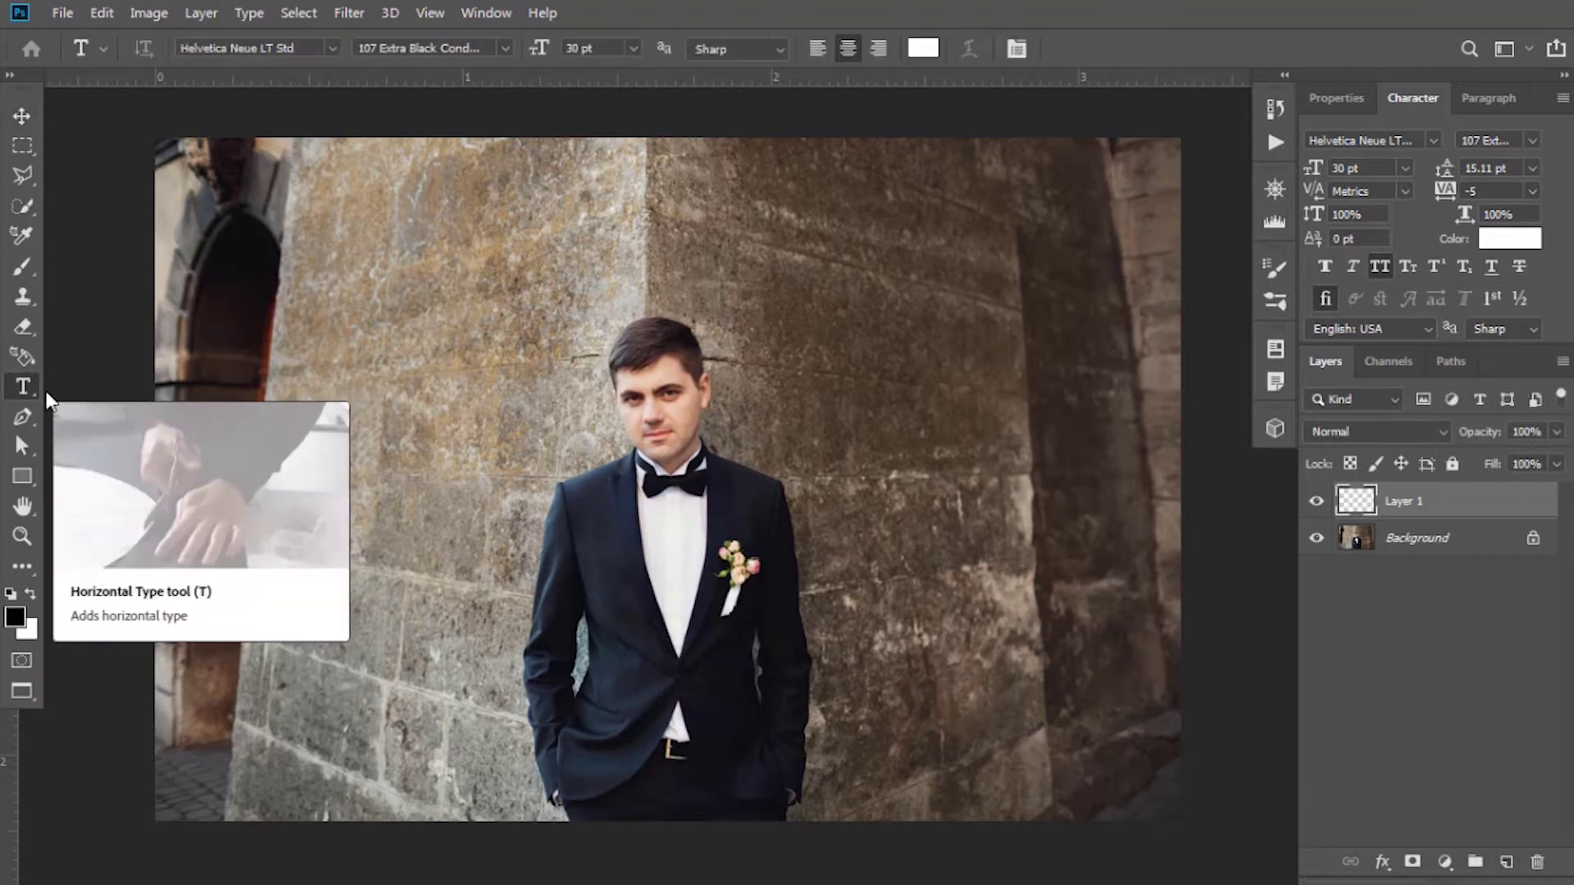
click(559, 311)
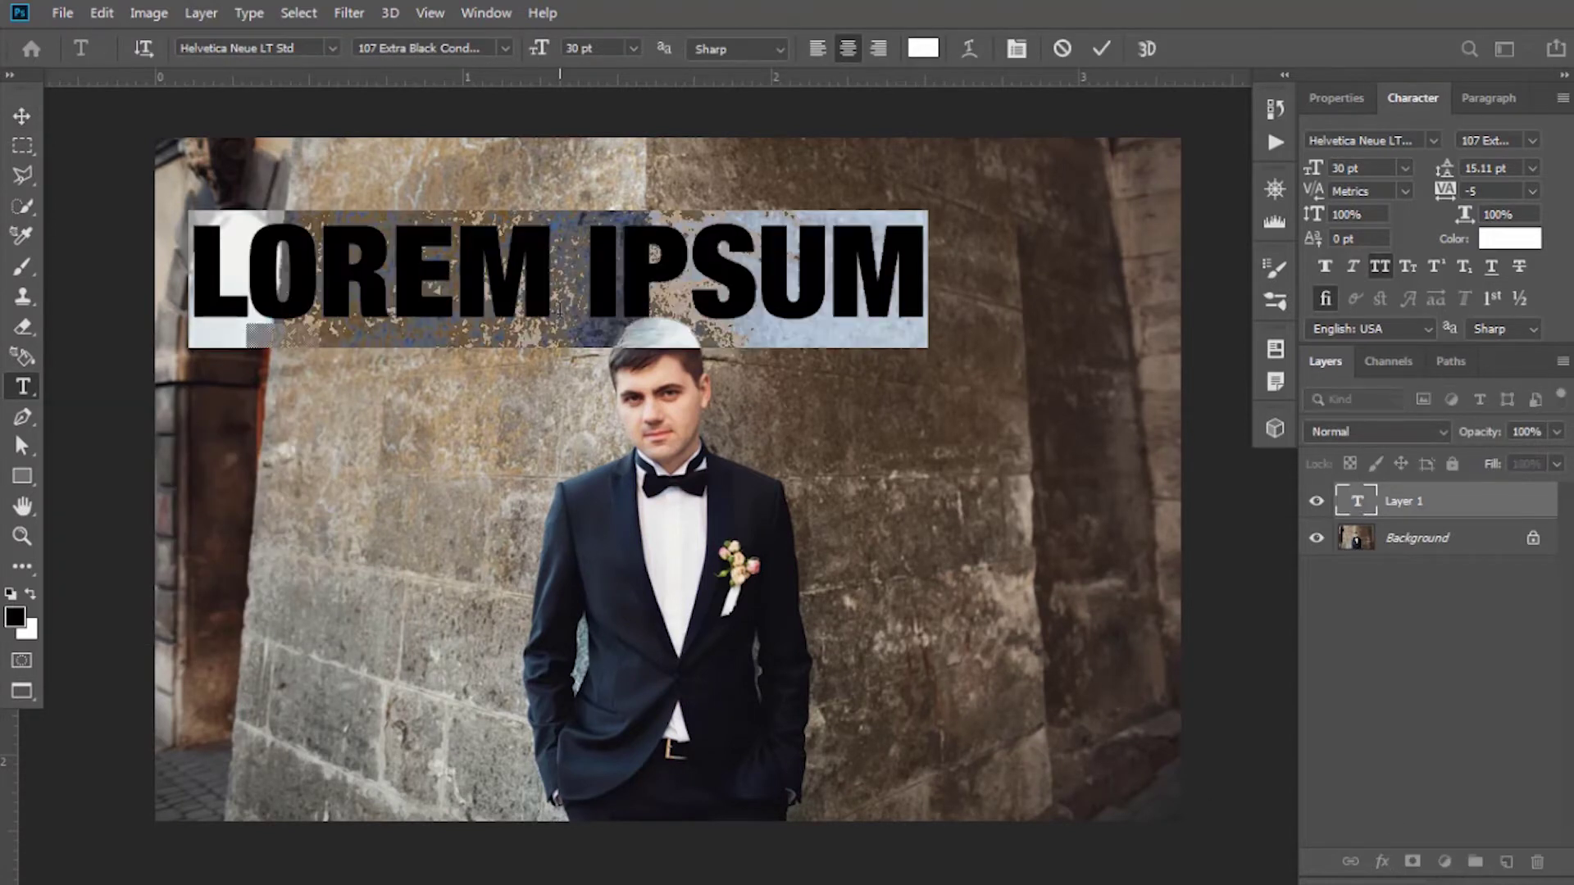
text(BELIEVE)
key(Return)
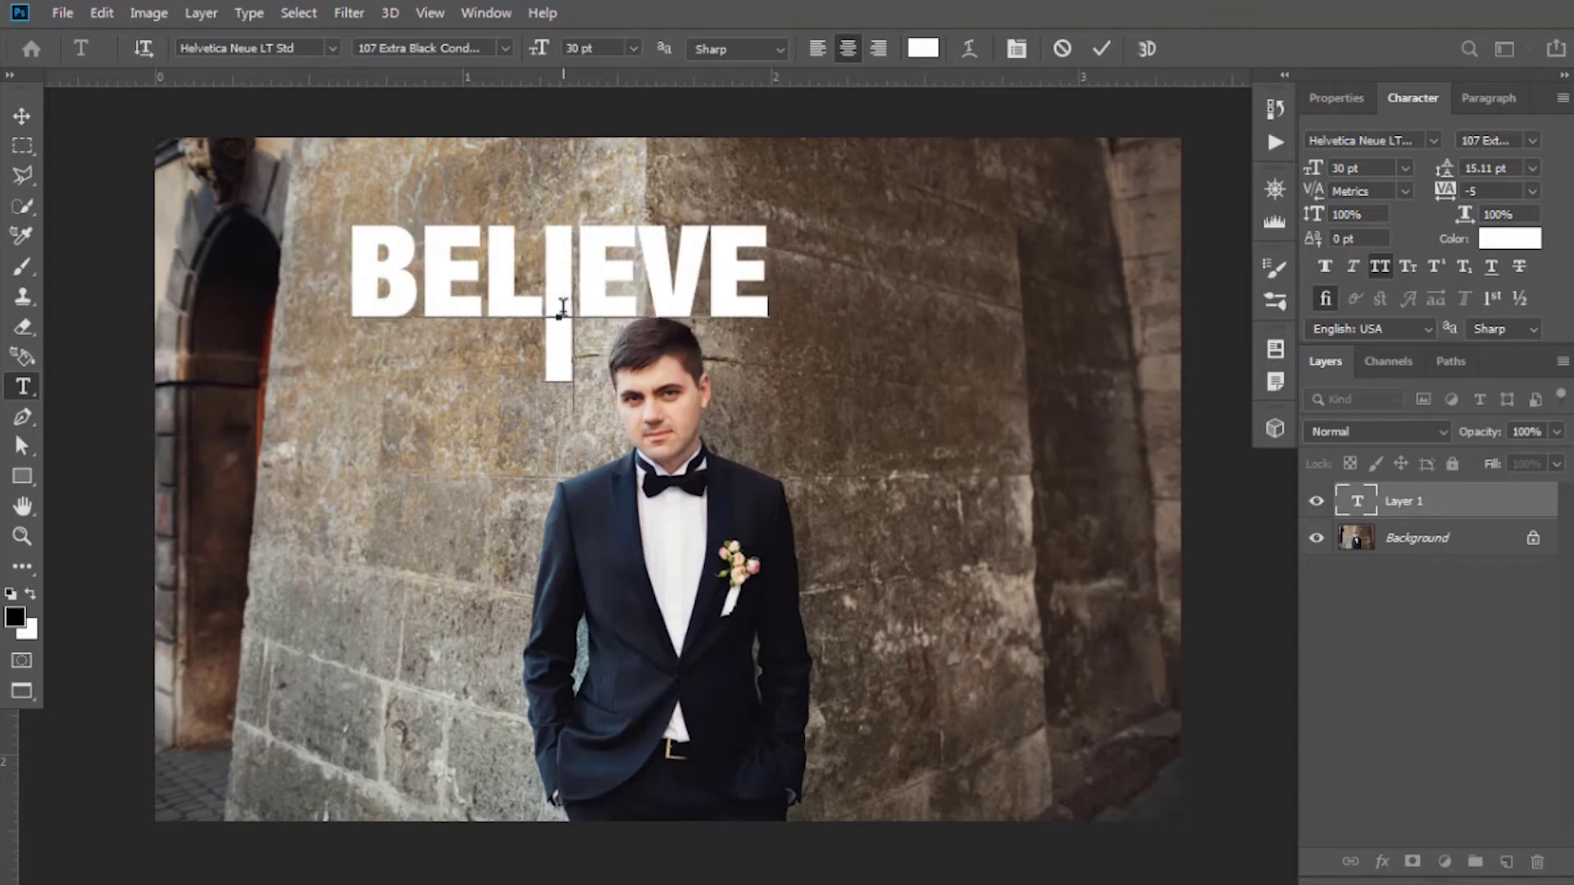
text(IMAGINATION)
drag(899, 383, 332, 207)
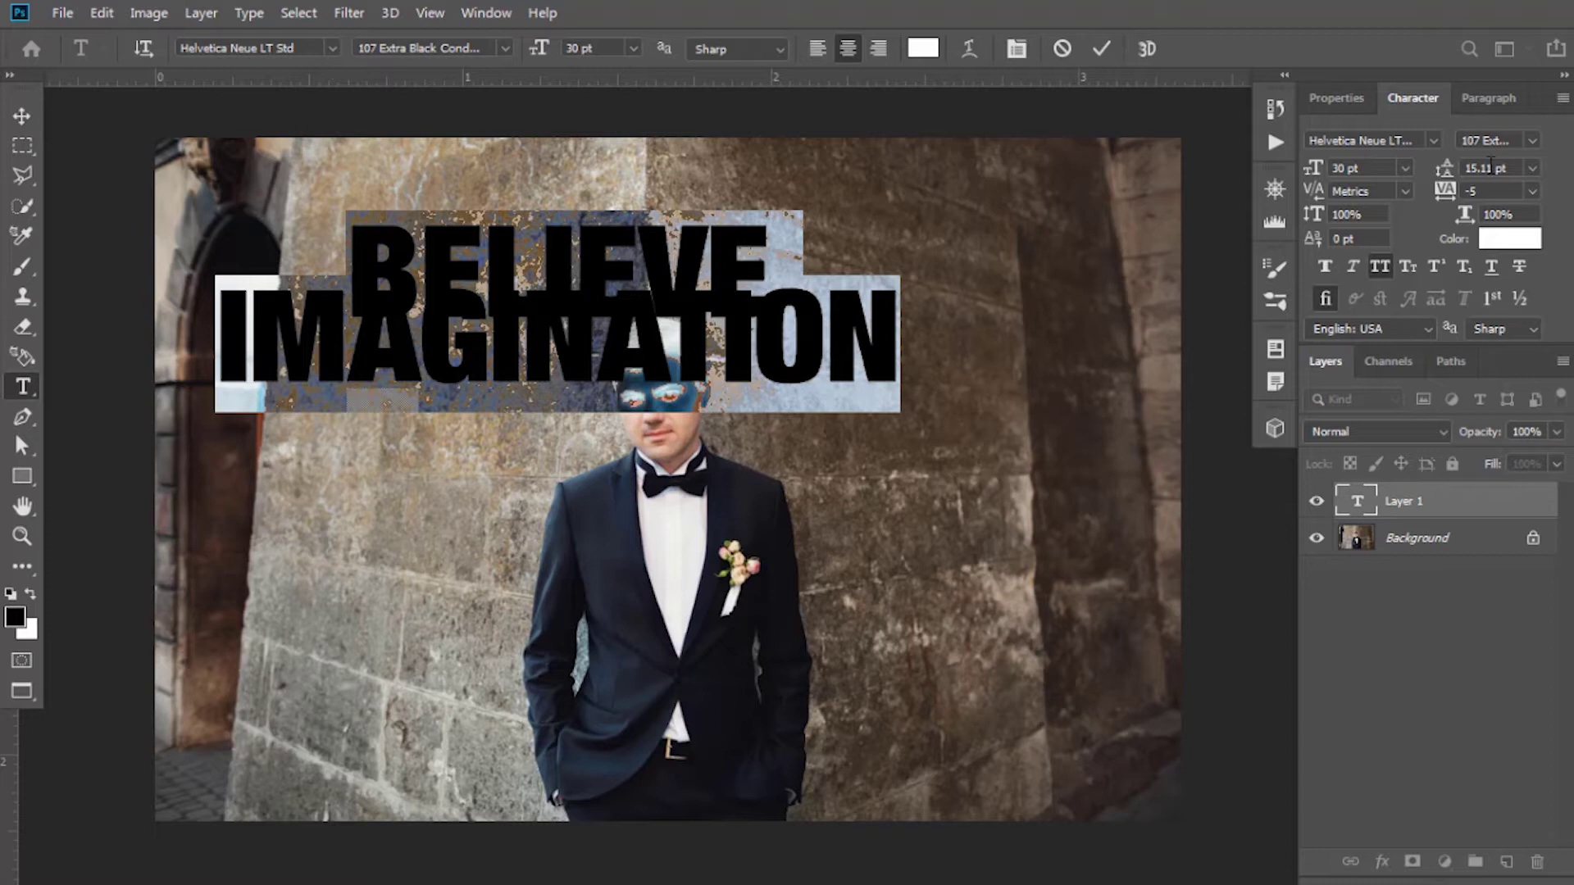
click(1533, 168)
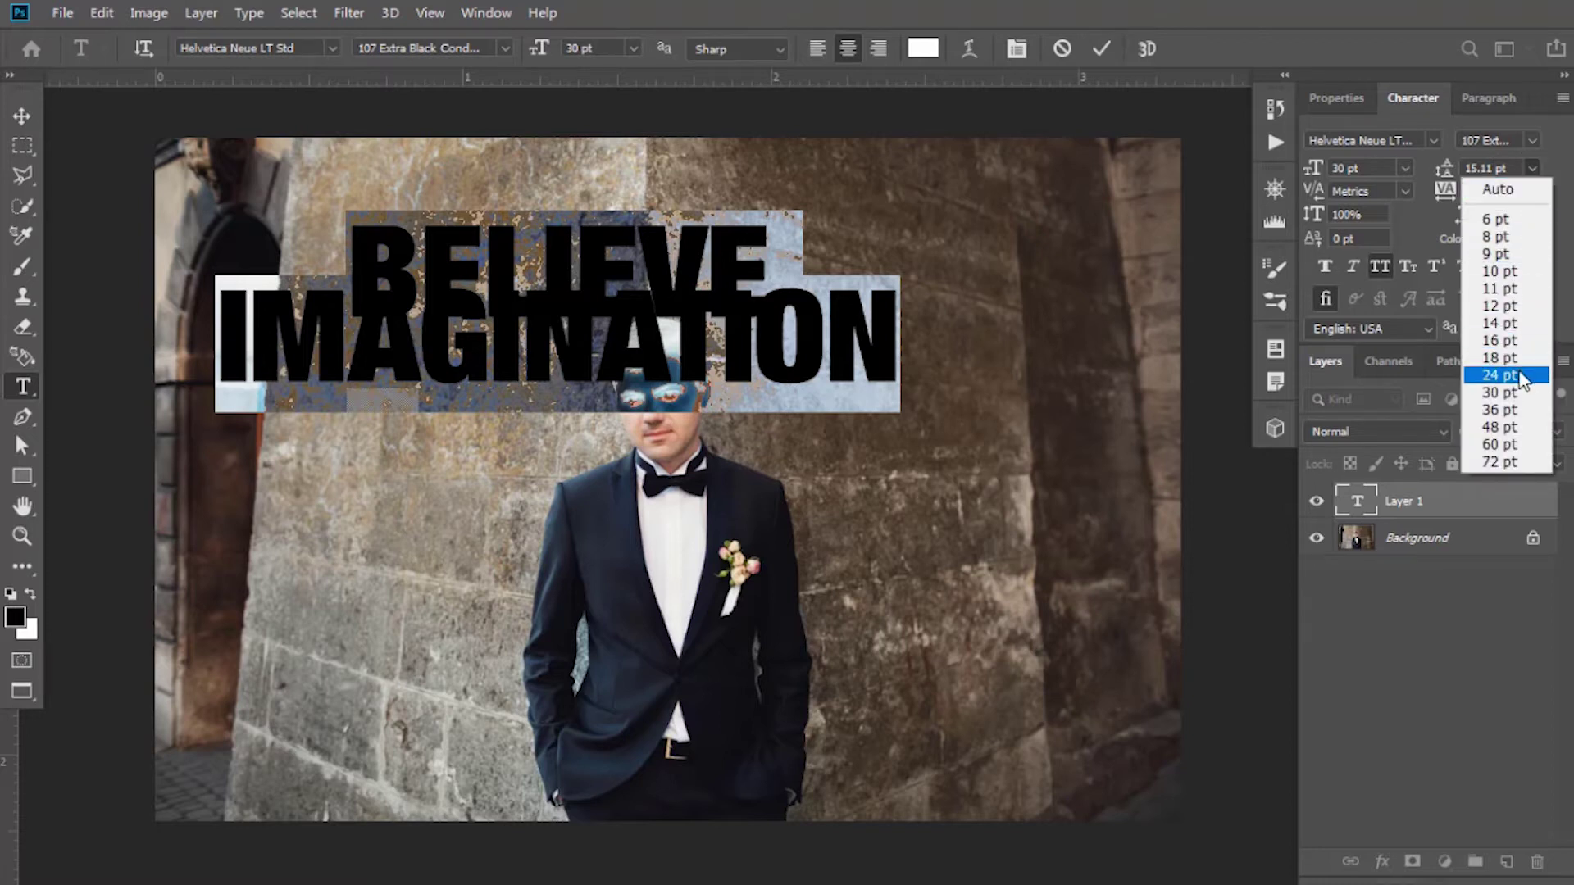
click(1522, 377)
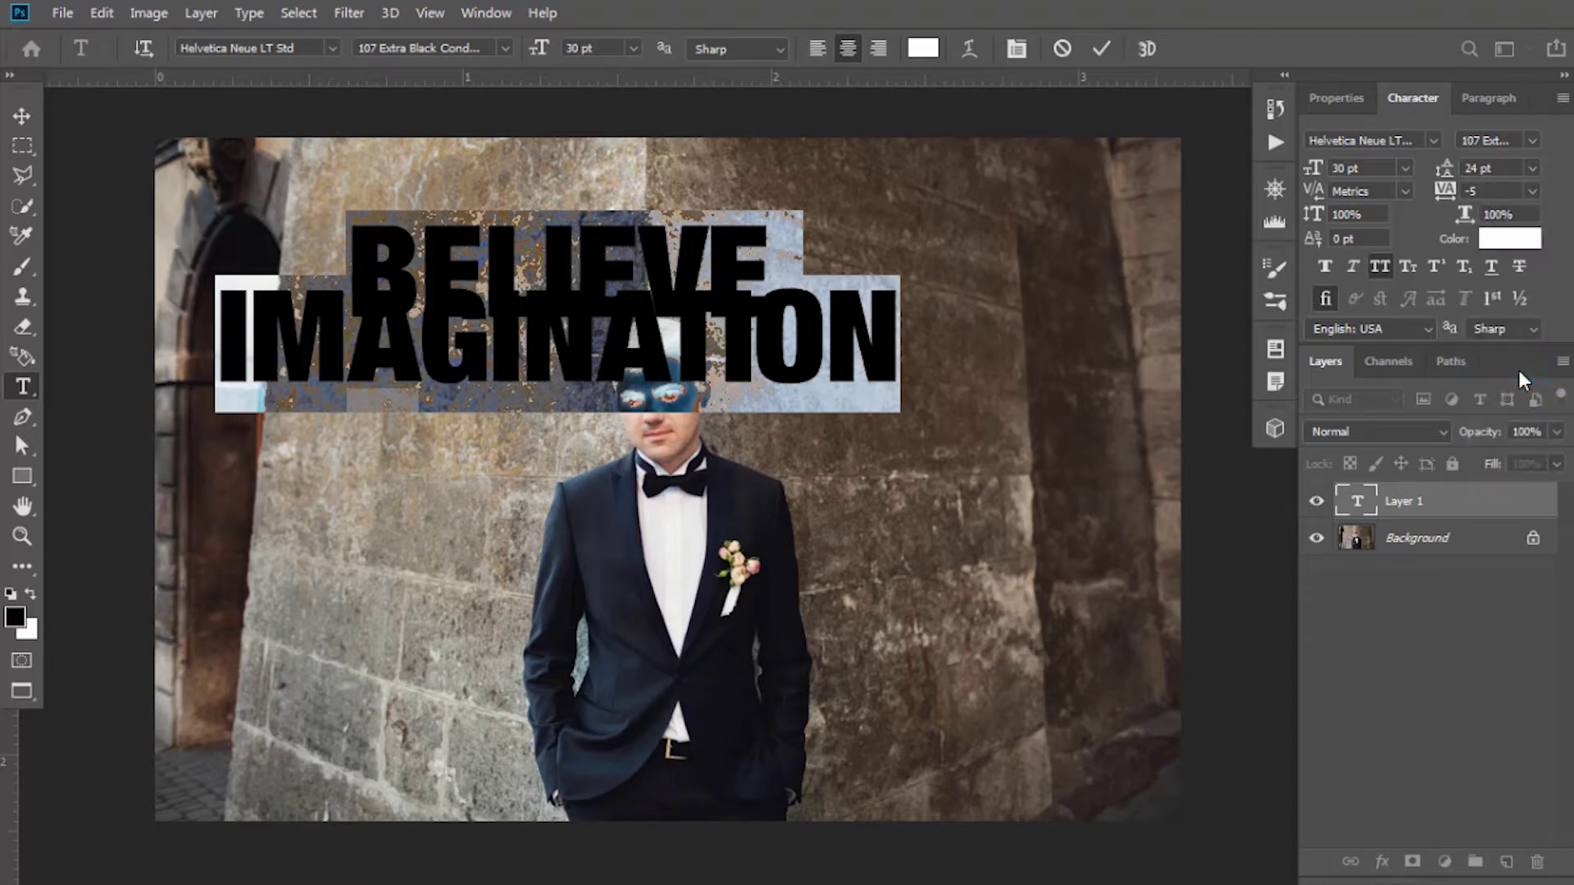
click(1103, 50)
Enlarge the word BELIEVE to 48 pt
drag(351, 271, 767, 258)
click(628, 48)
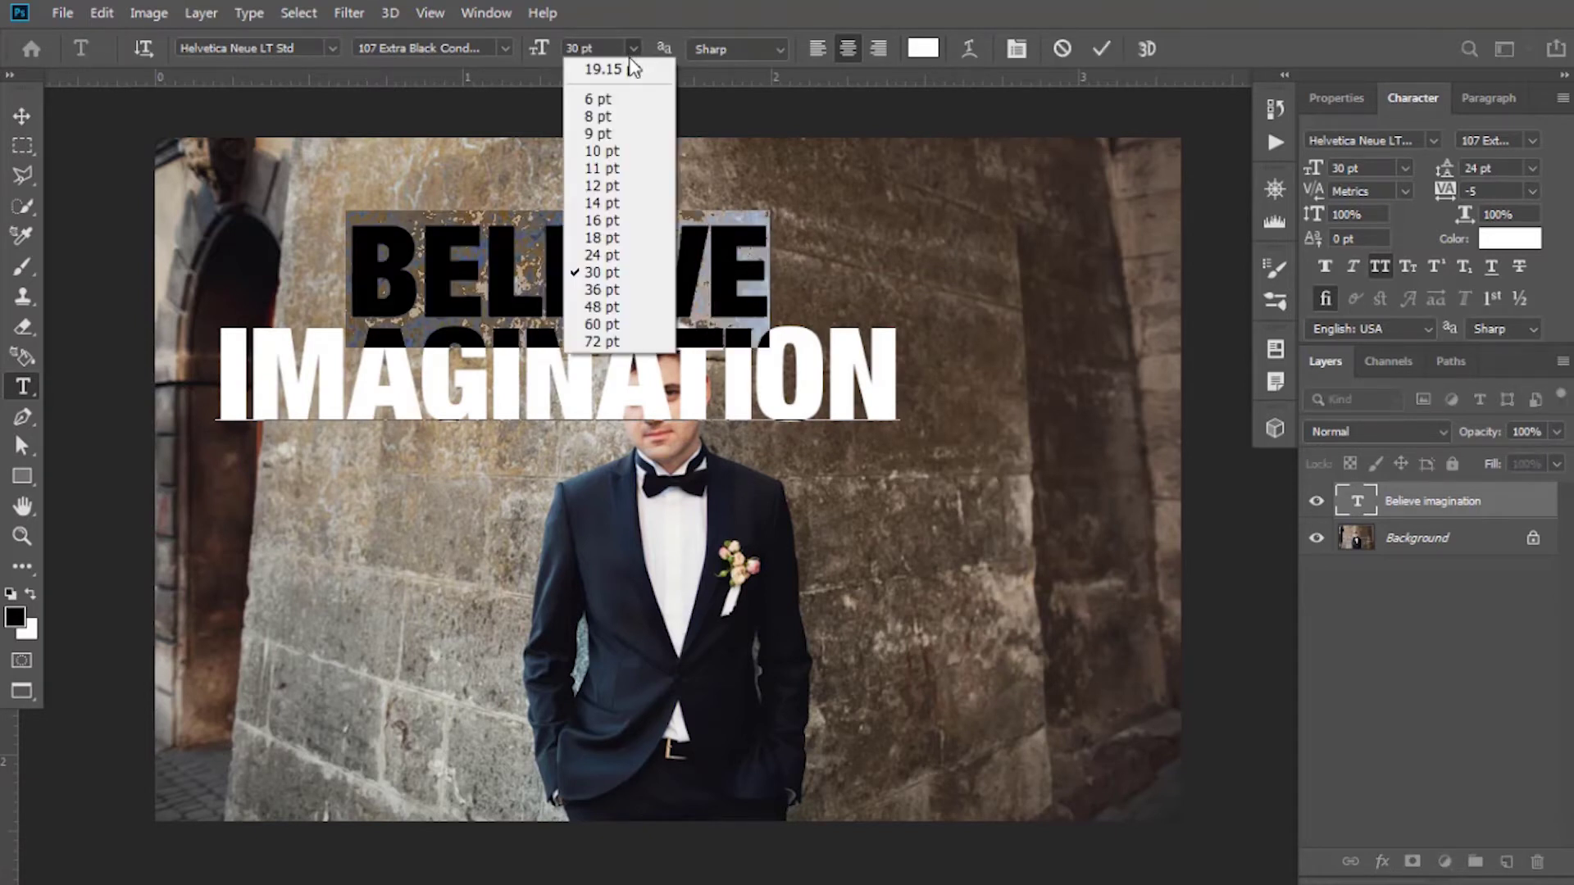
click(607, 294)
click(633, 48)
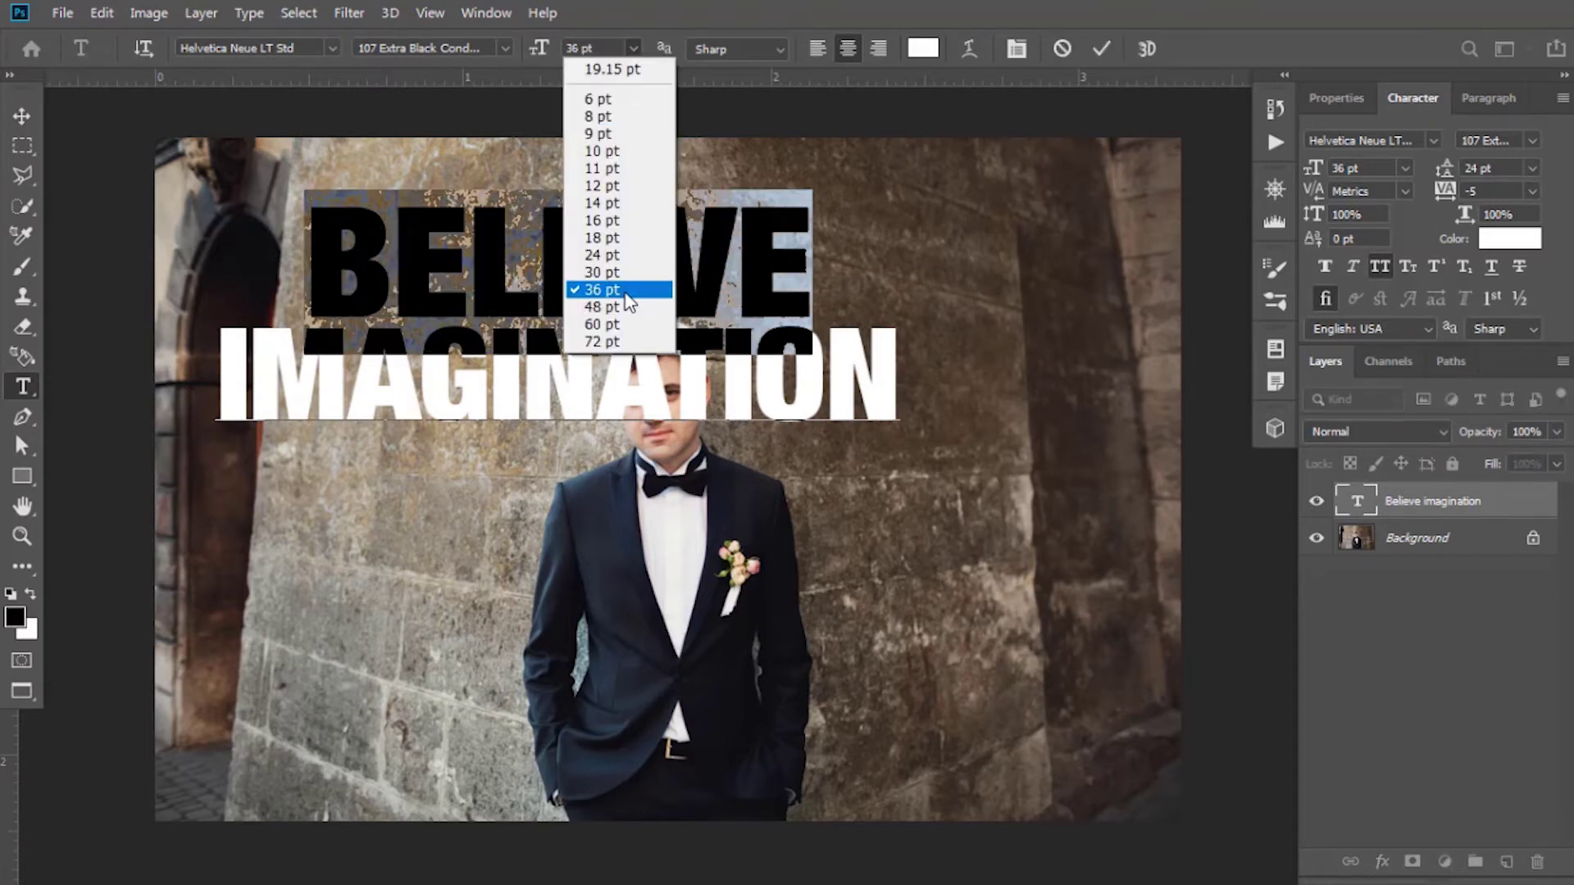
click(641, 309)
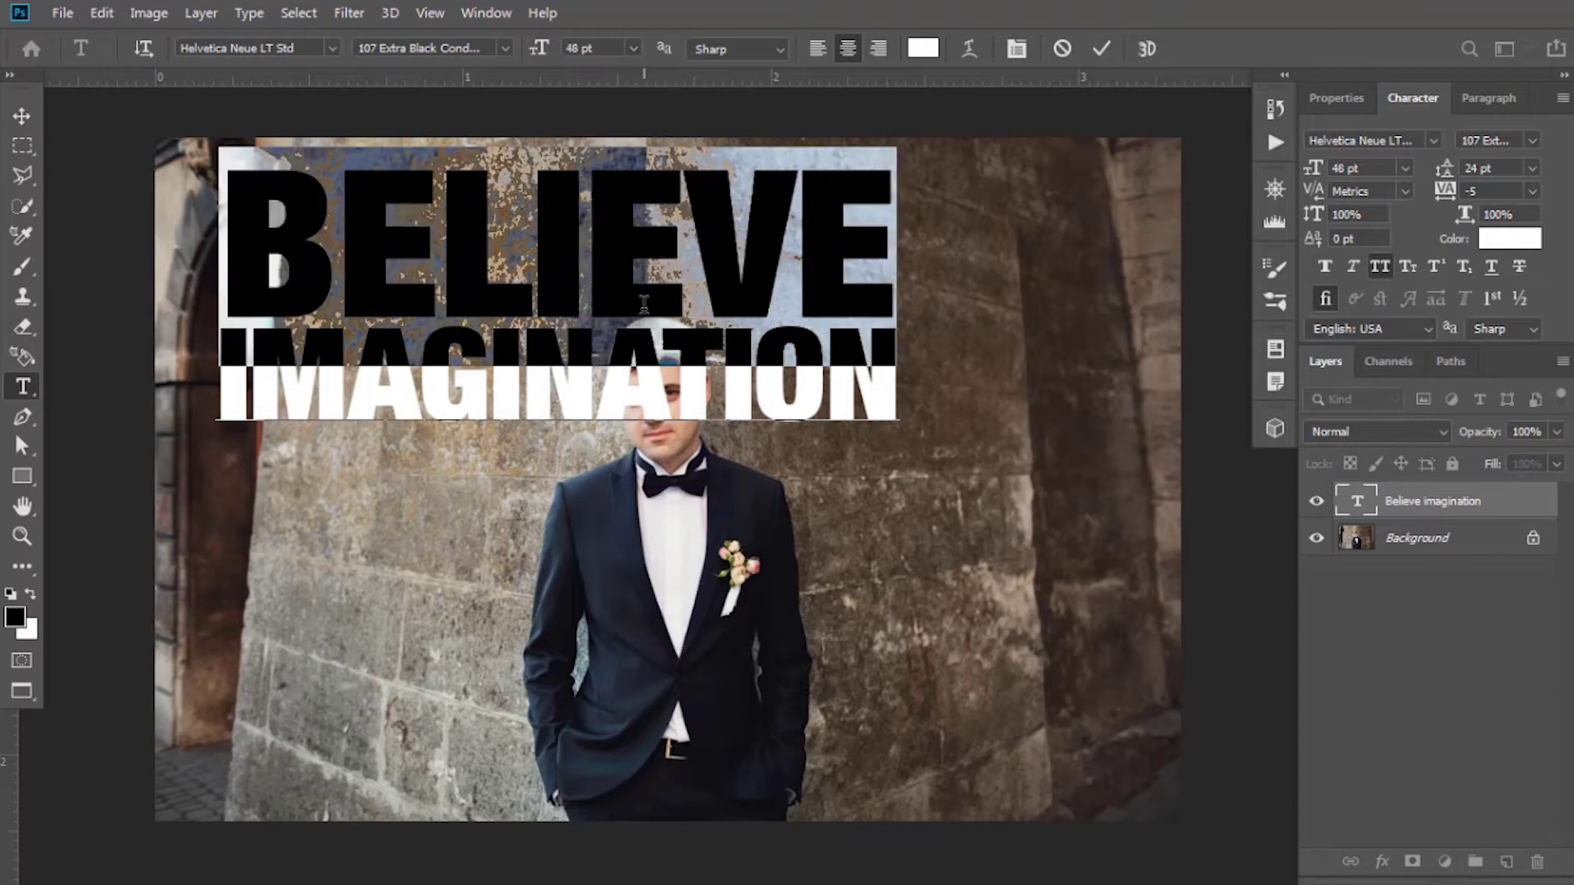
click(1101, 48)
Move the text over the man's chest, then copy its outline as a selection
key(v)
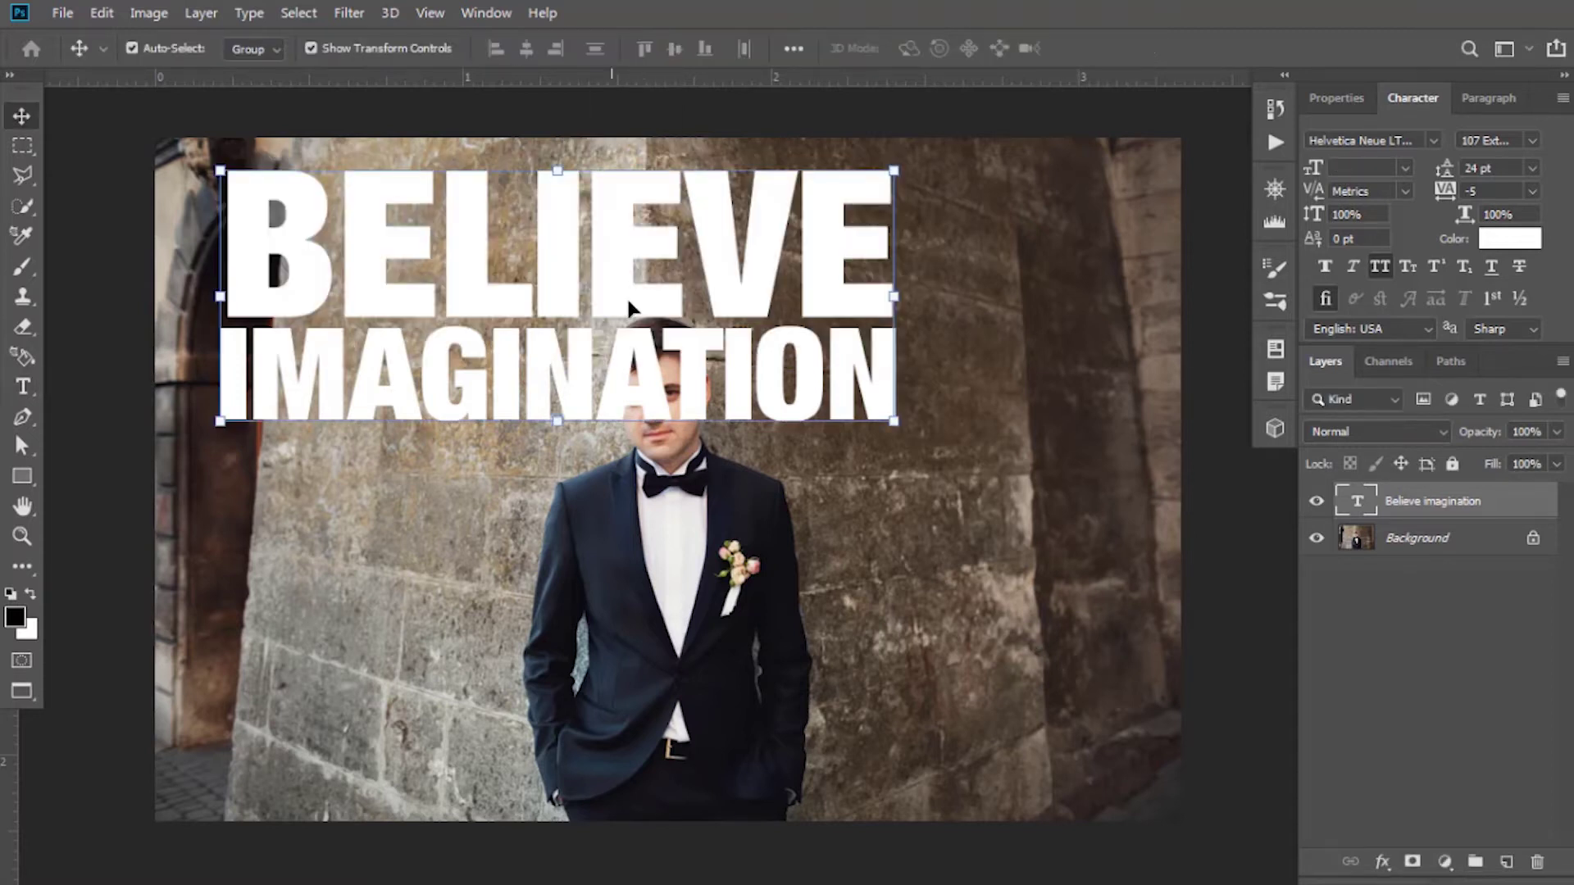
drag(520, 261, 605, 444)
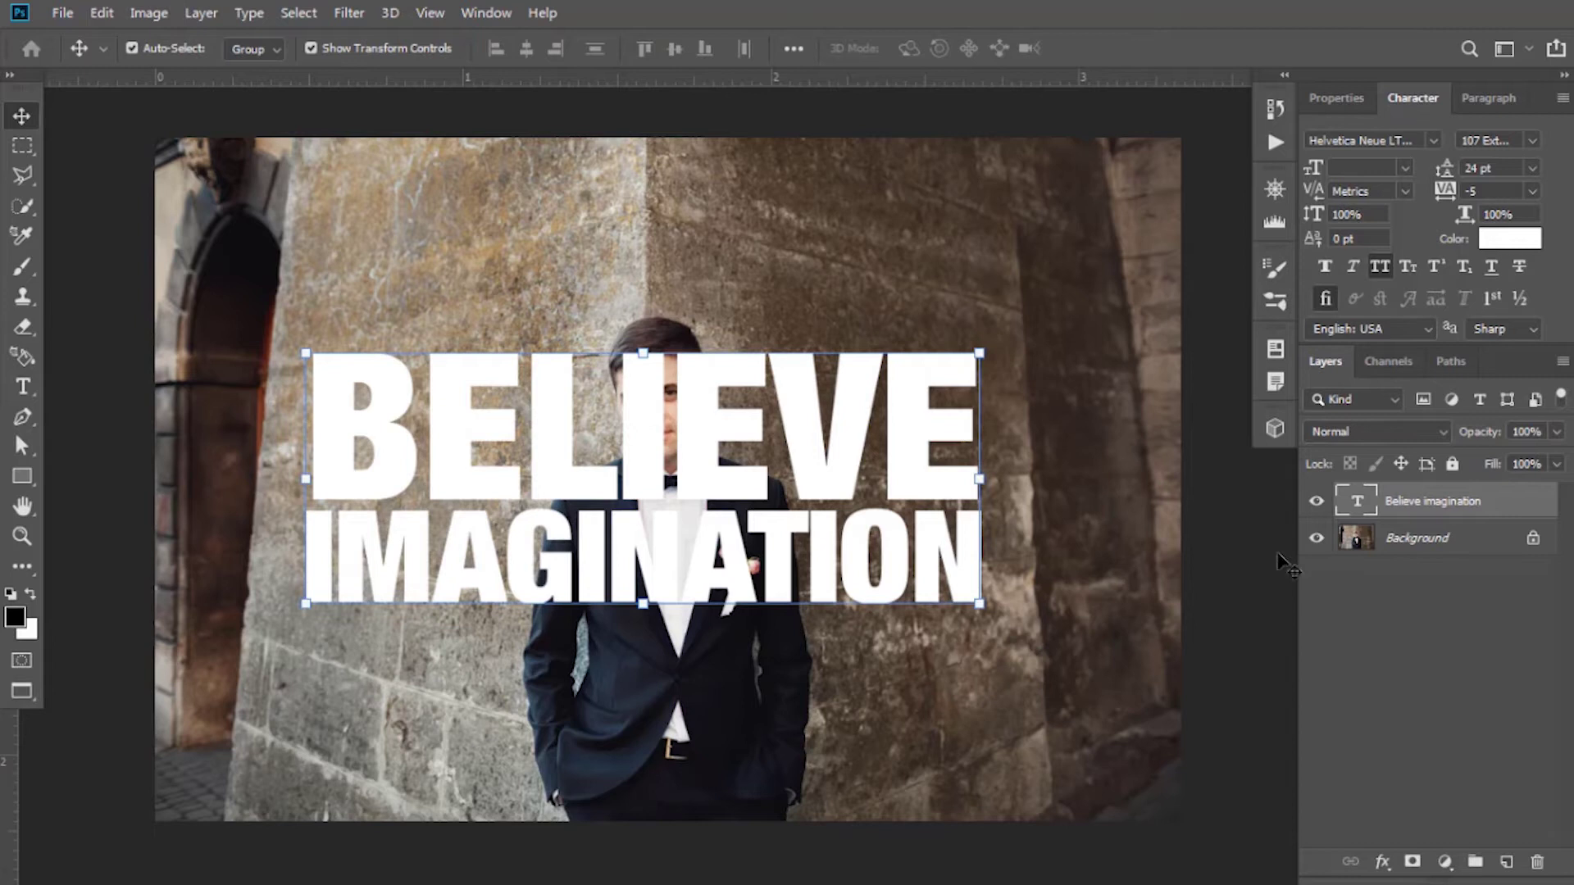
right_click(1357, 509)
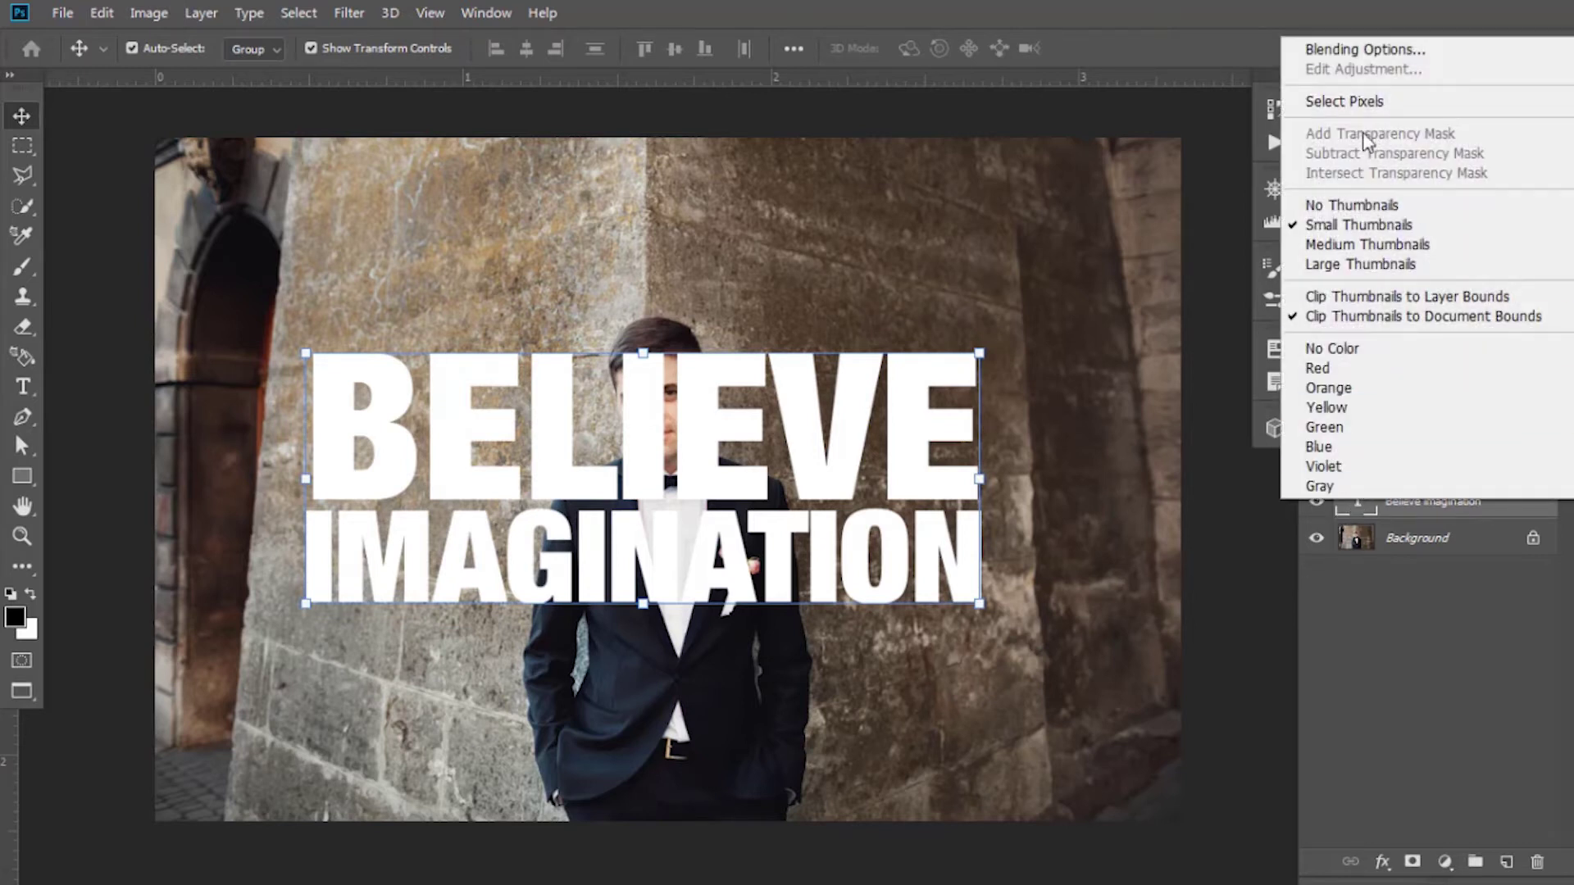
click(1354, 101)
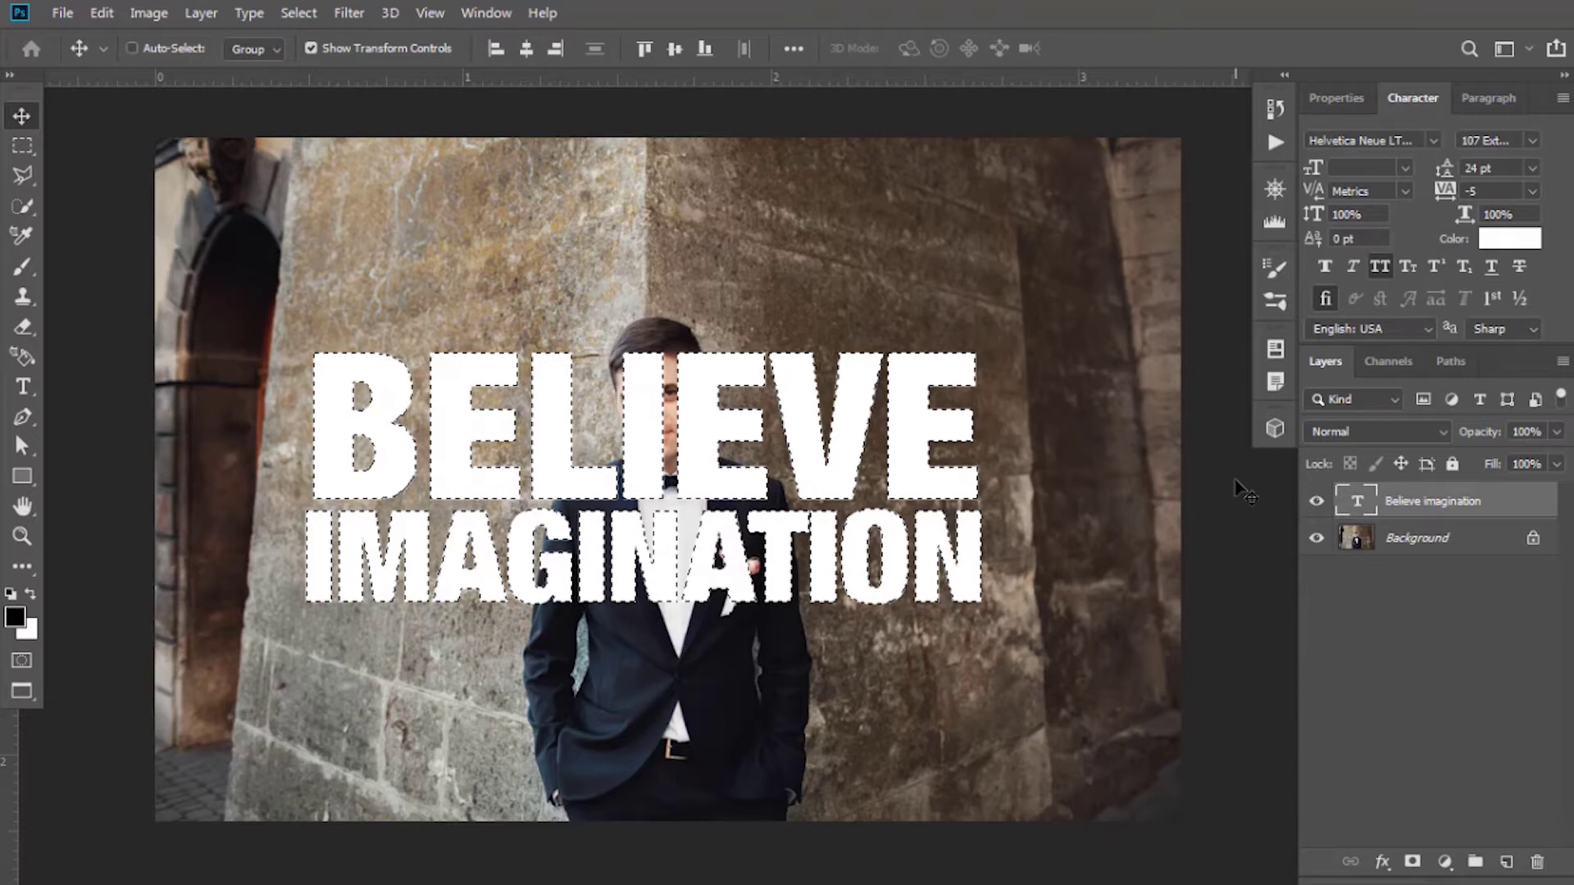
key(ctrl+c)
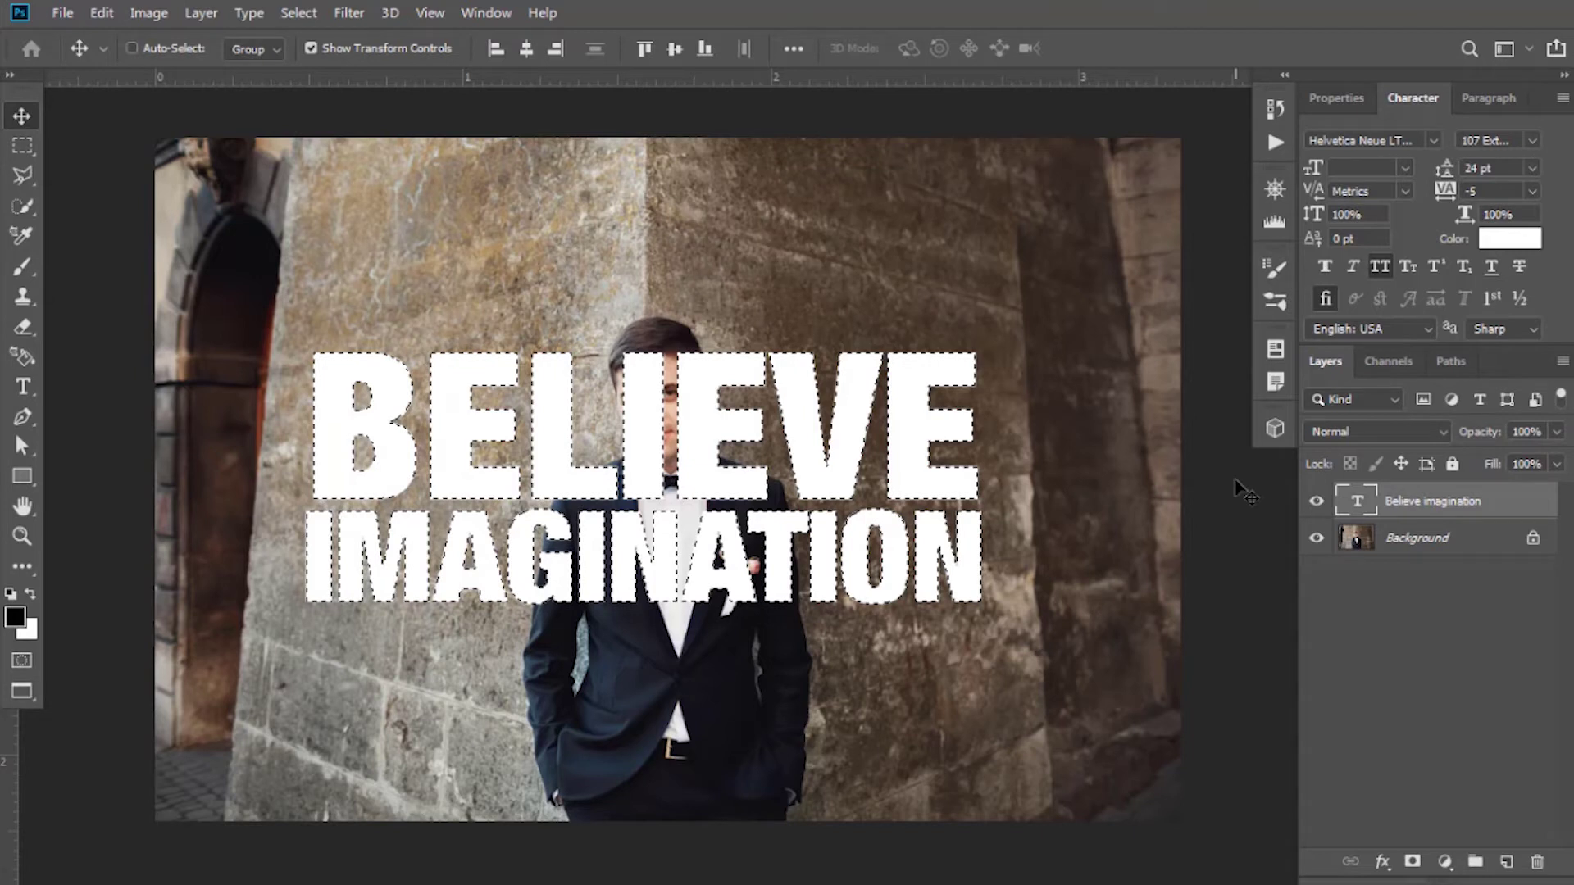
key(ctrl+d)
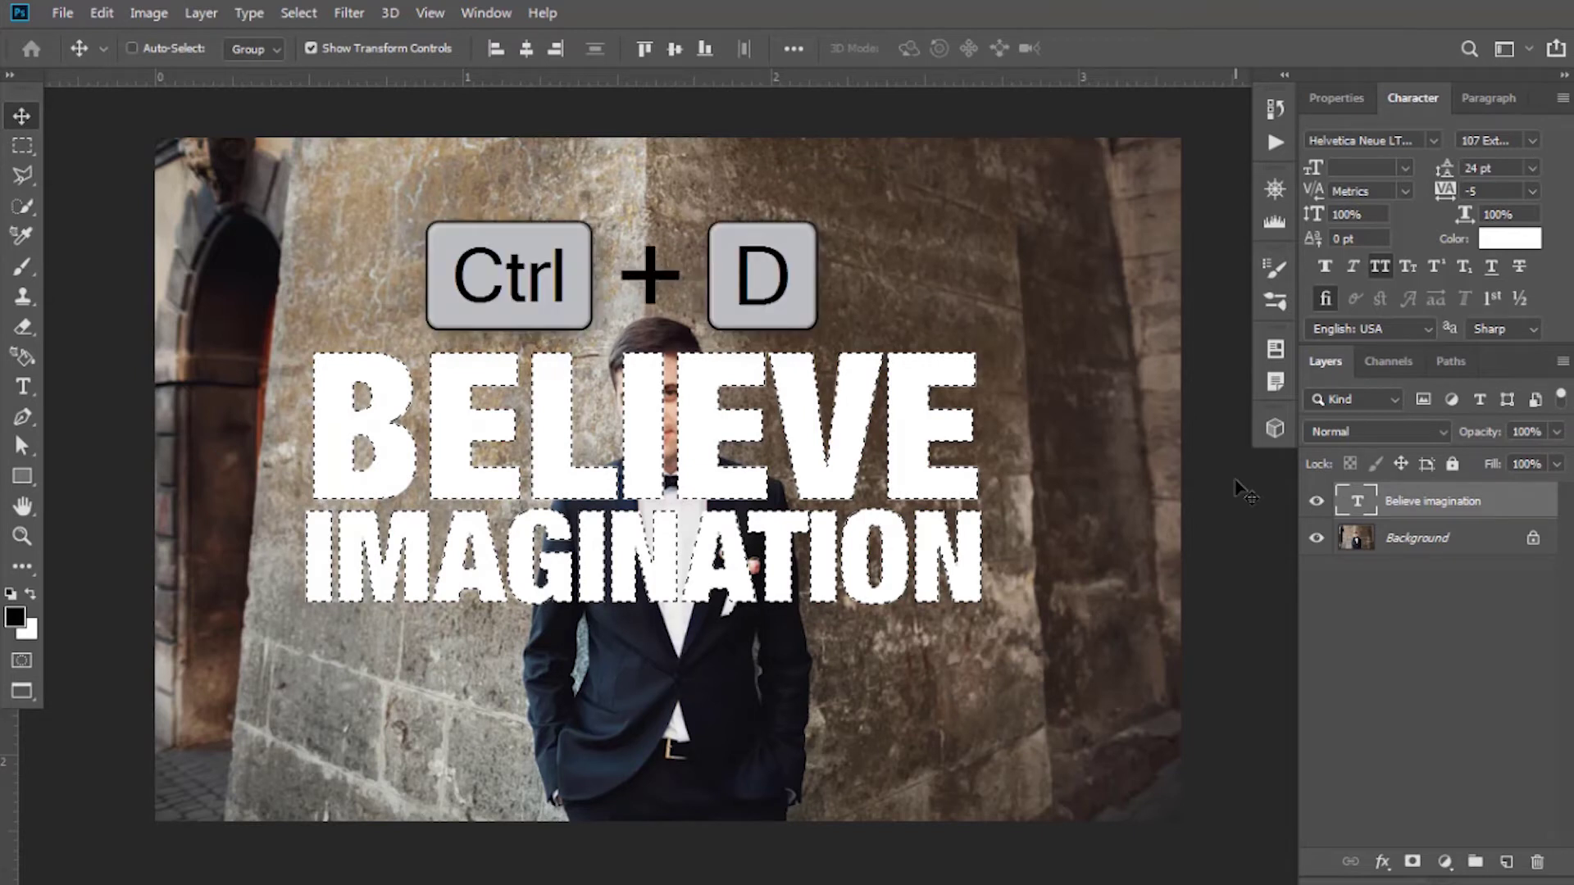
Hide the text layer, add an empty Layer 1 beneath it, and open the Filter menu
click(1318, 502)
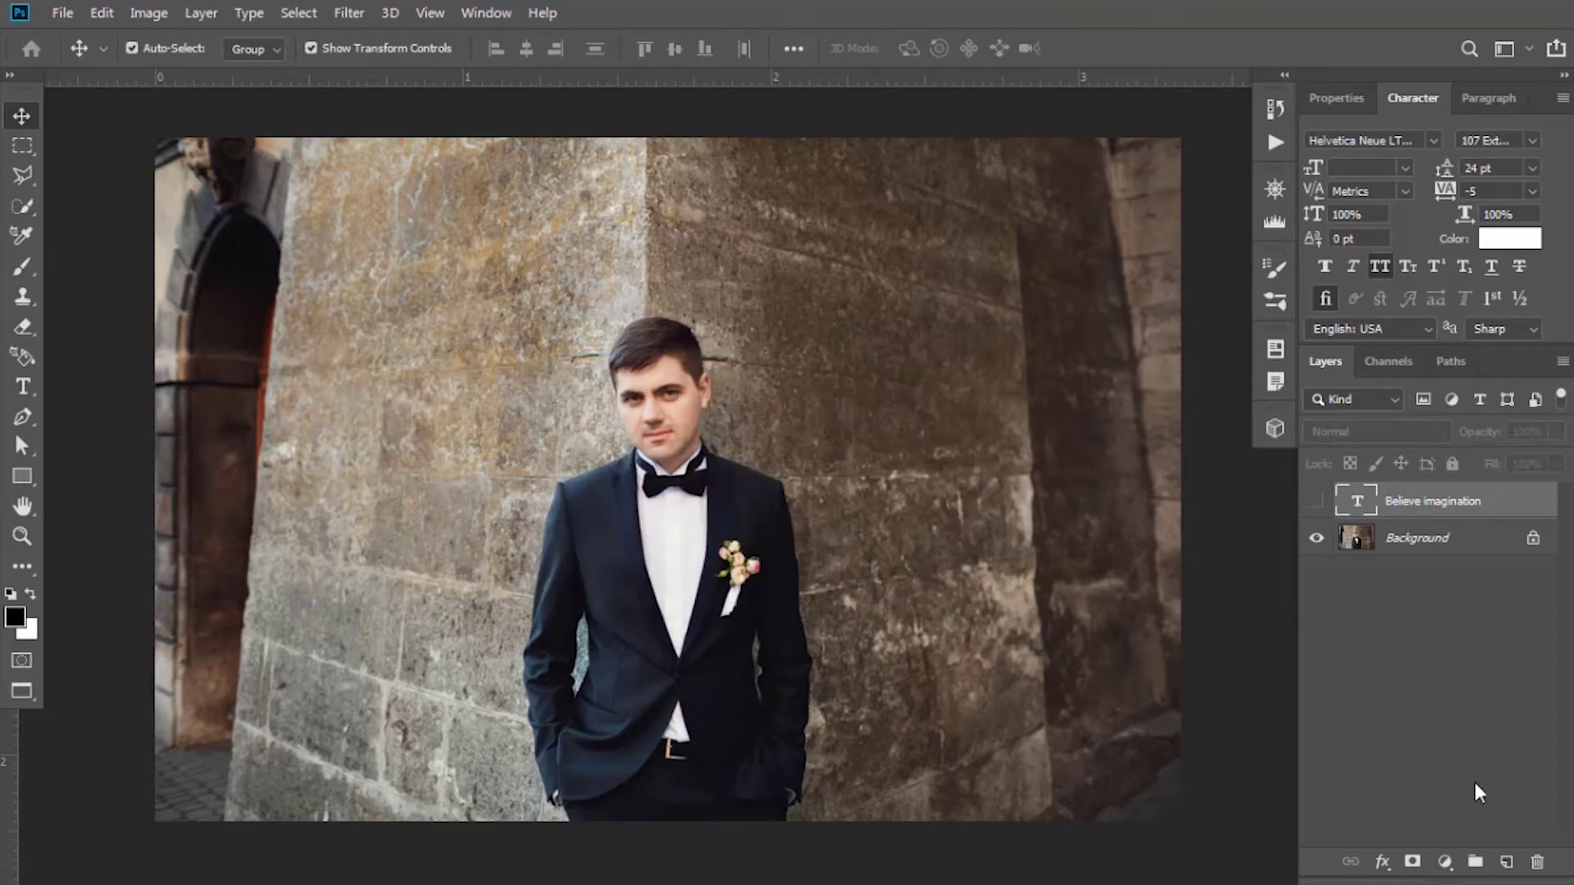
click(1506, 862)
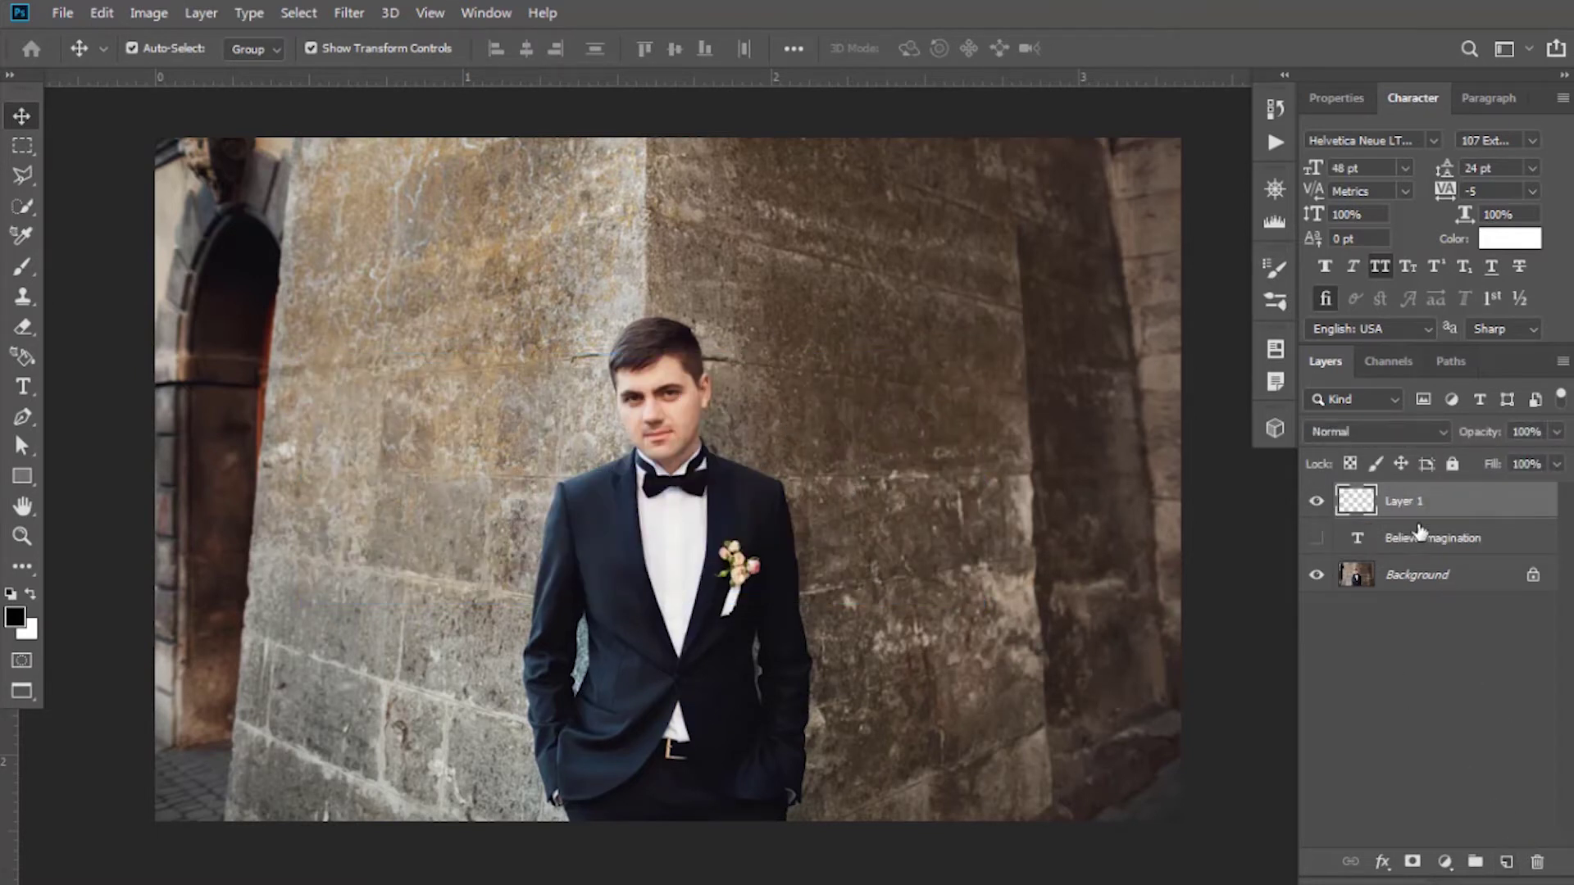
drag(1421, 531, 1394, 561)
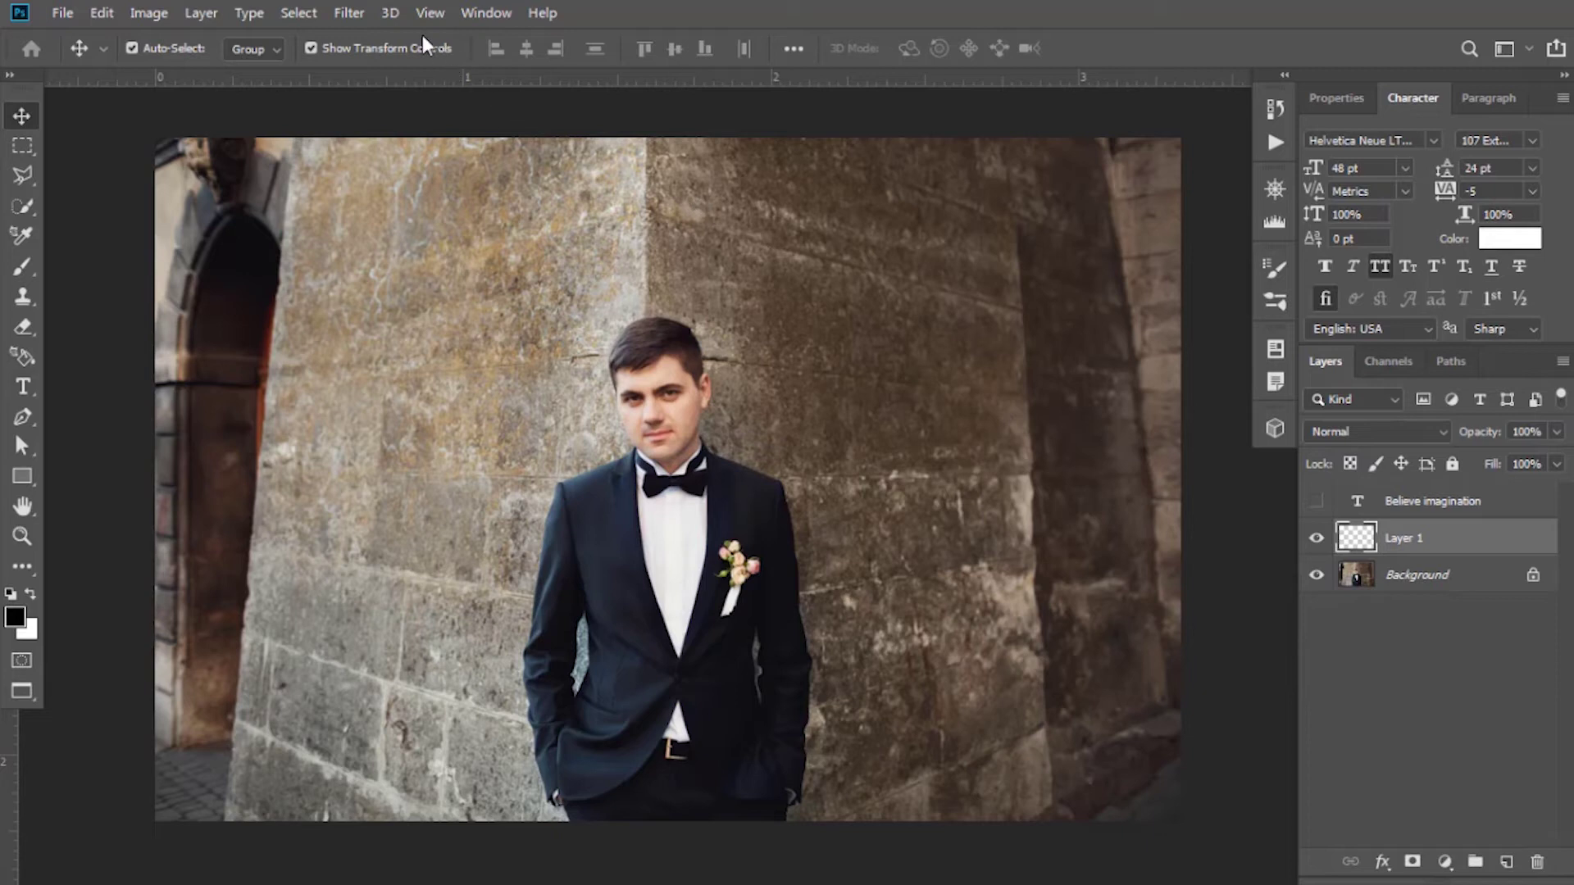
click(347, 14)
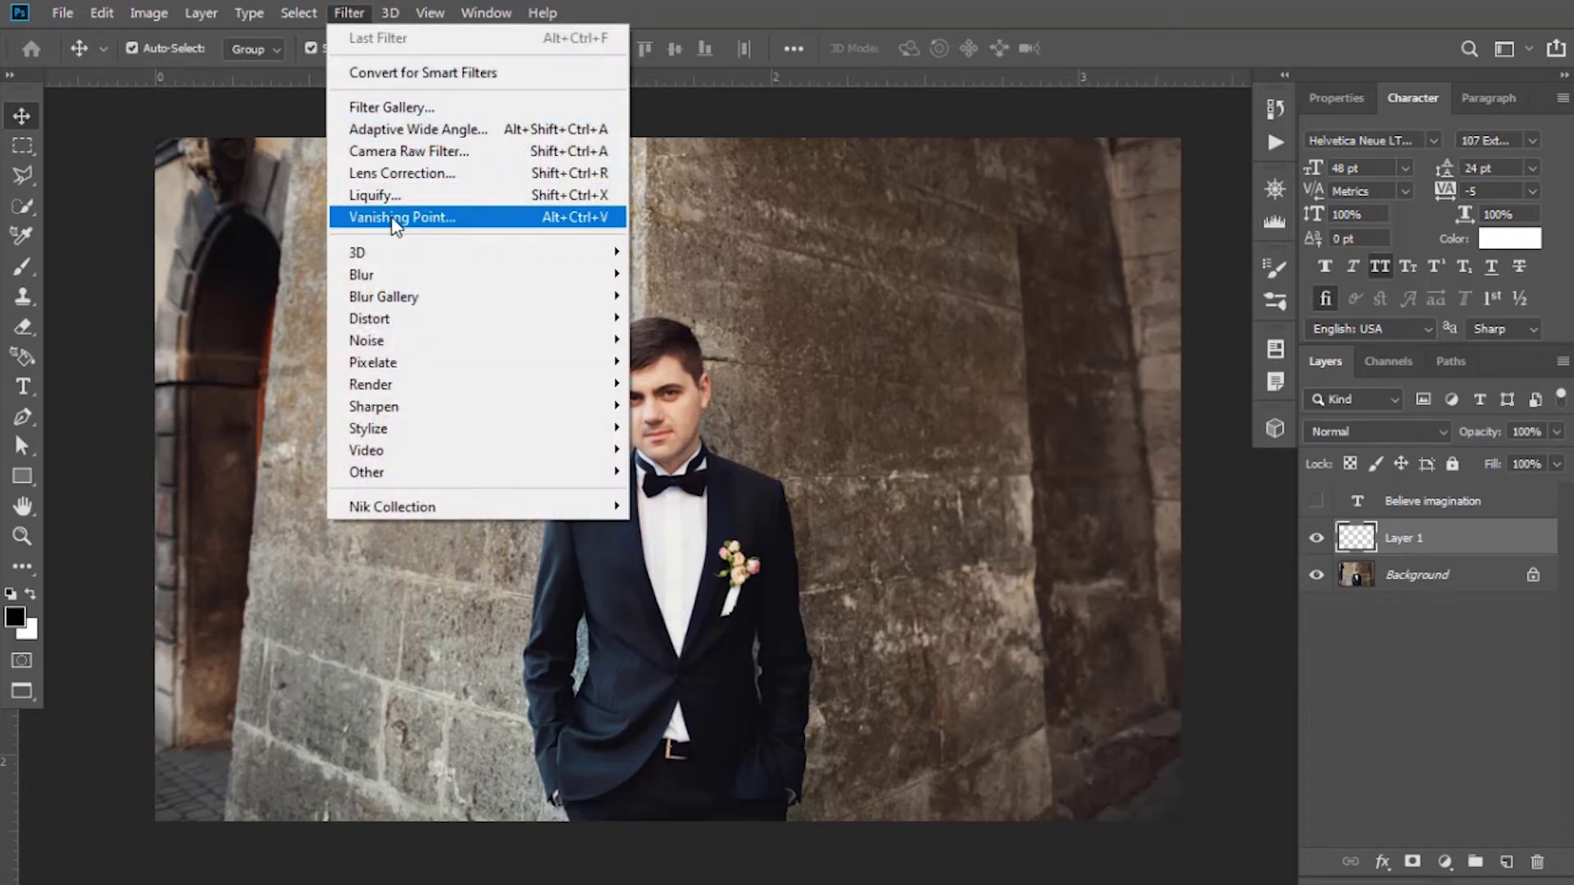
In Vanishing Point, draw a four-corner perspective plane fitted to the left stone wall
click(397, 217)
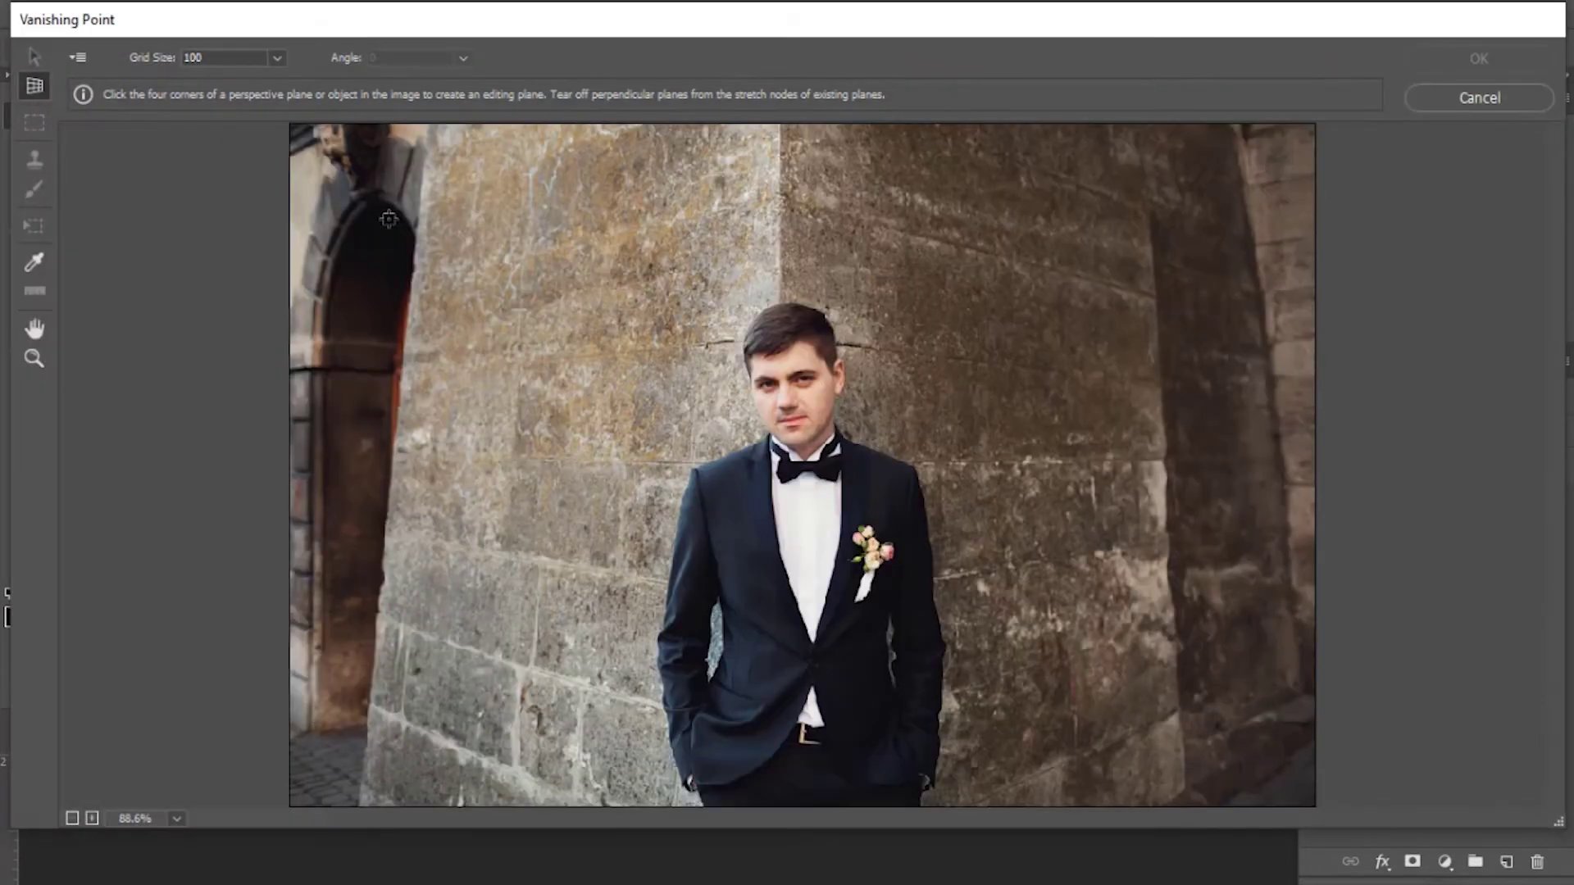
click(388, 219)
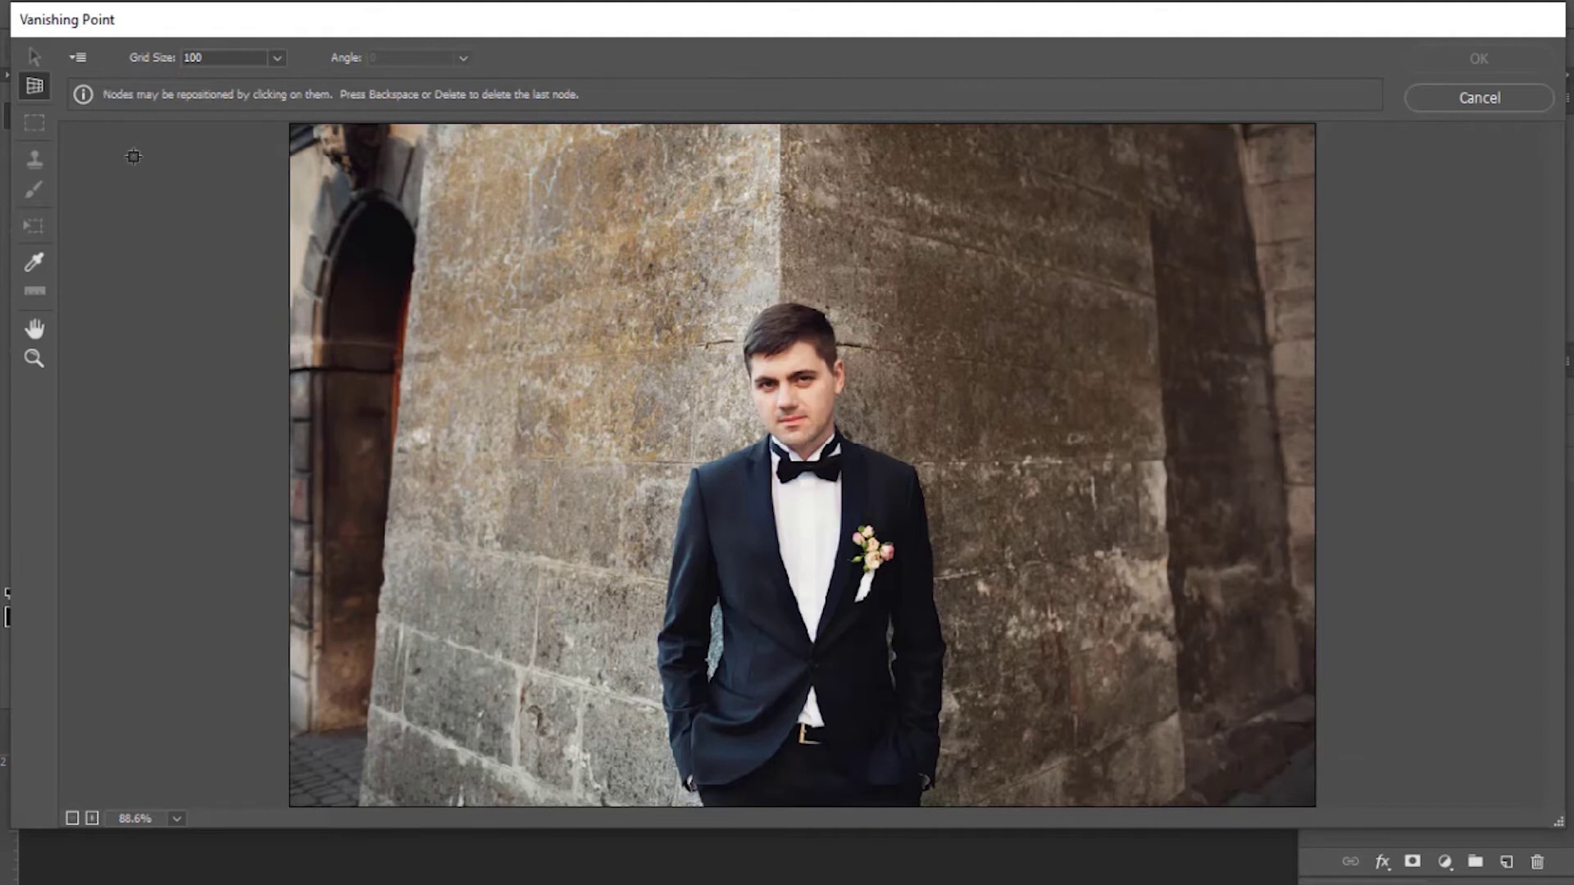
click(779, 197)
click(786, 718)
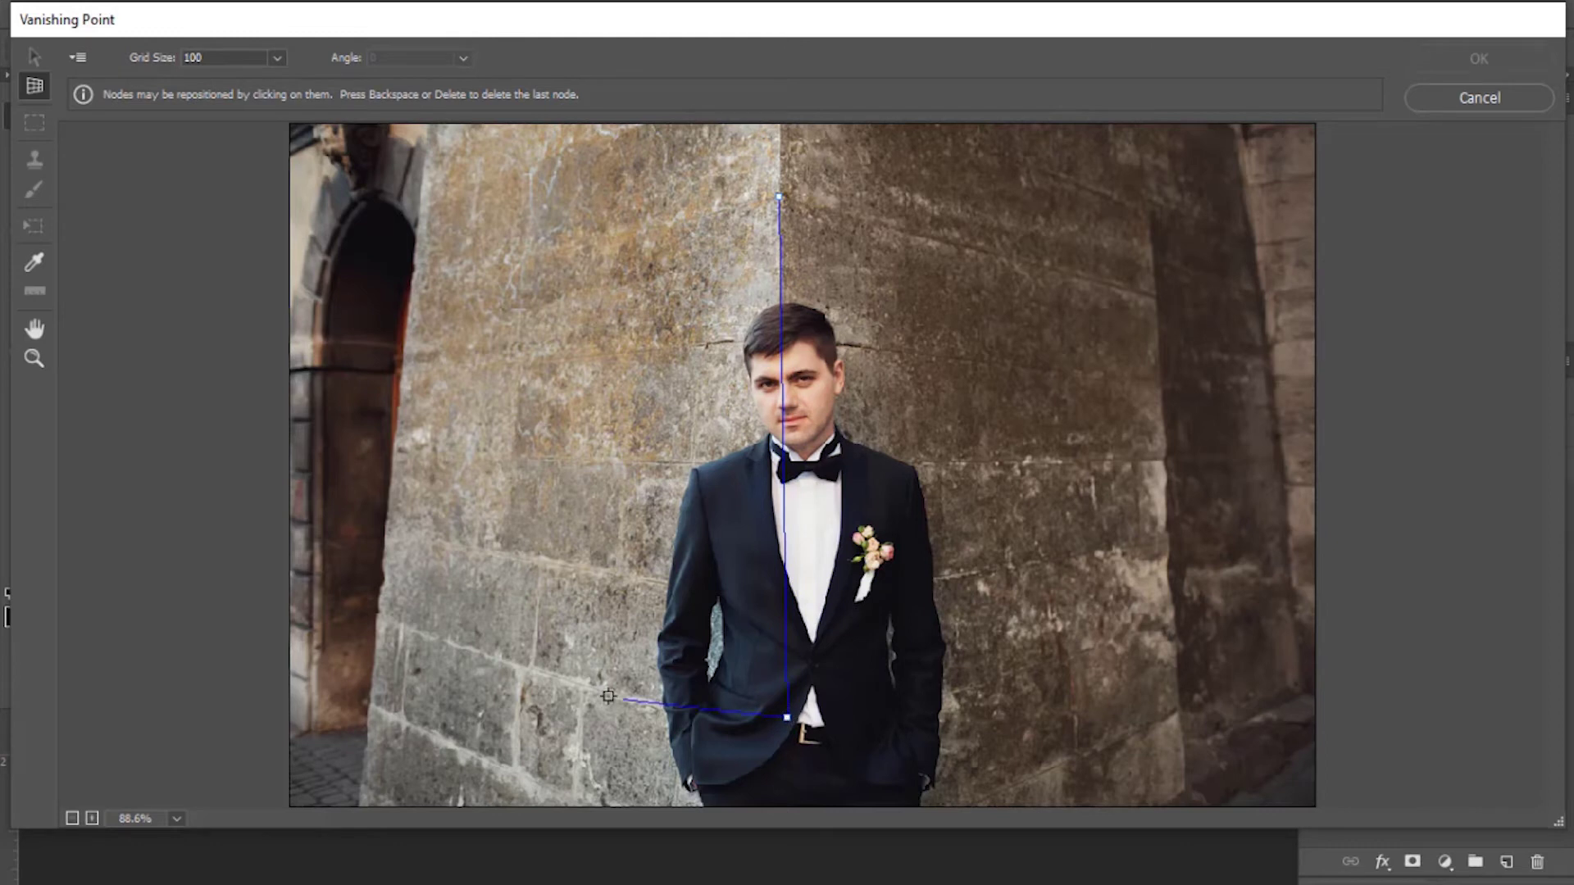
click(388, 601)
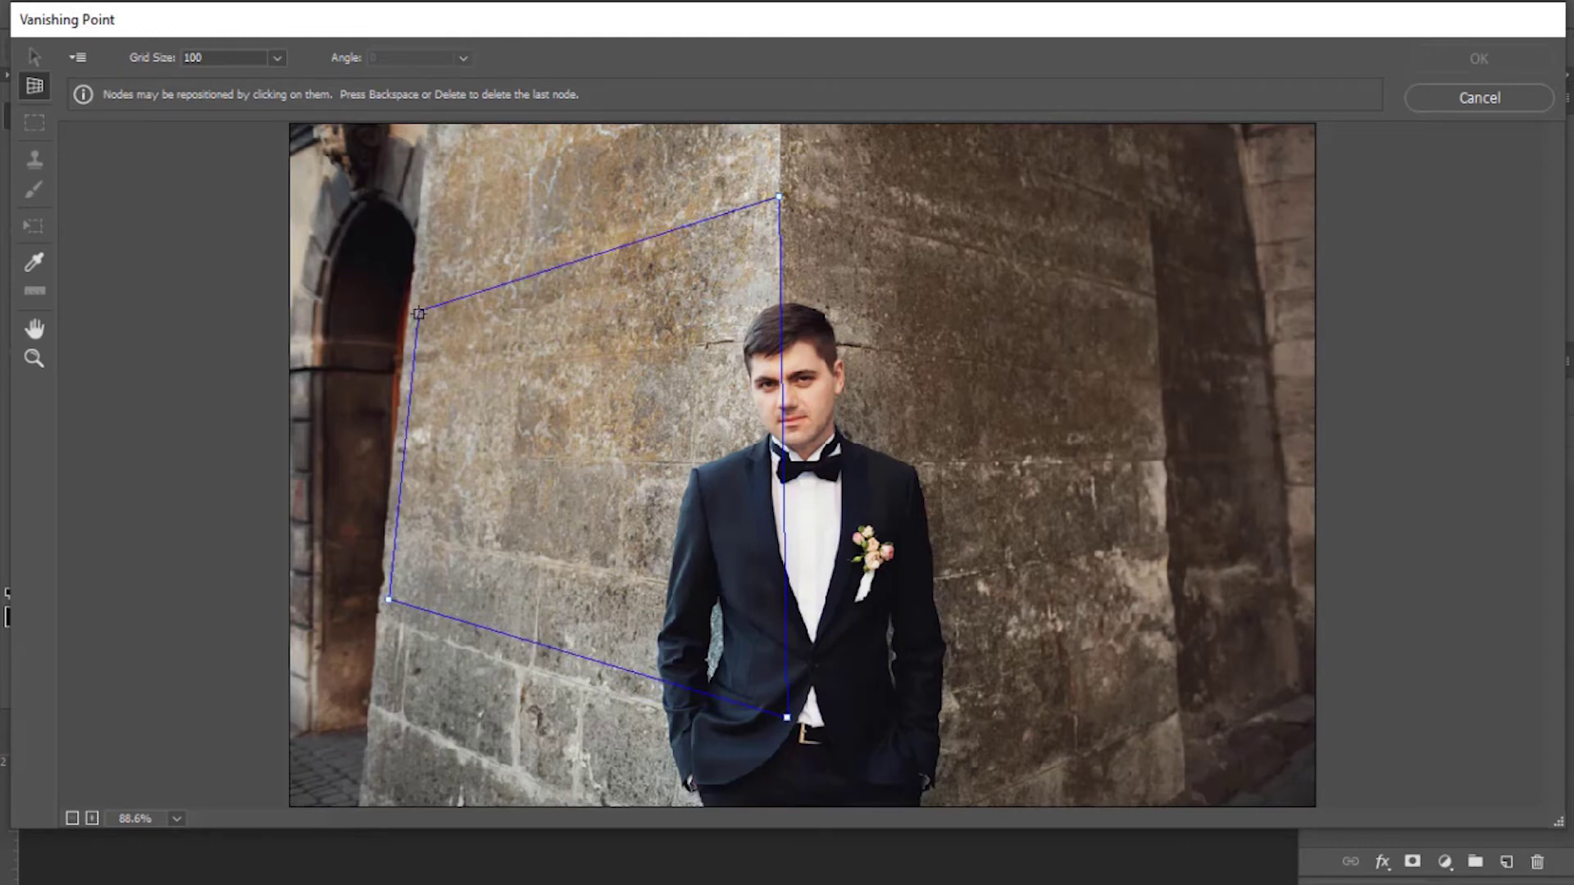
click(418, 299)
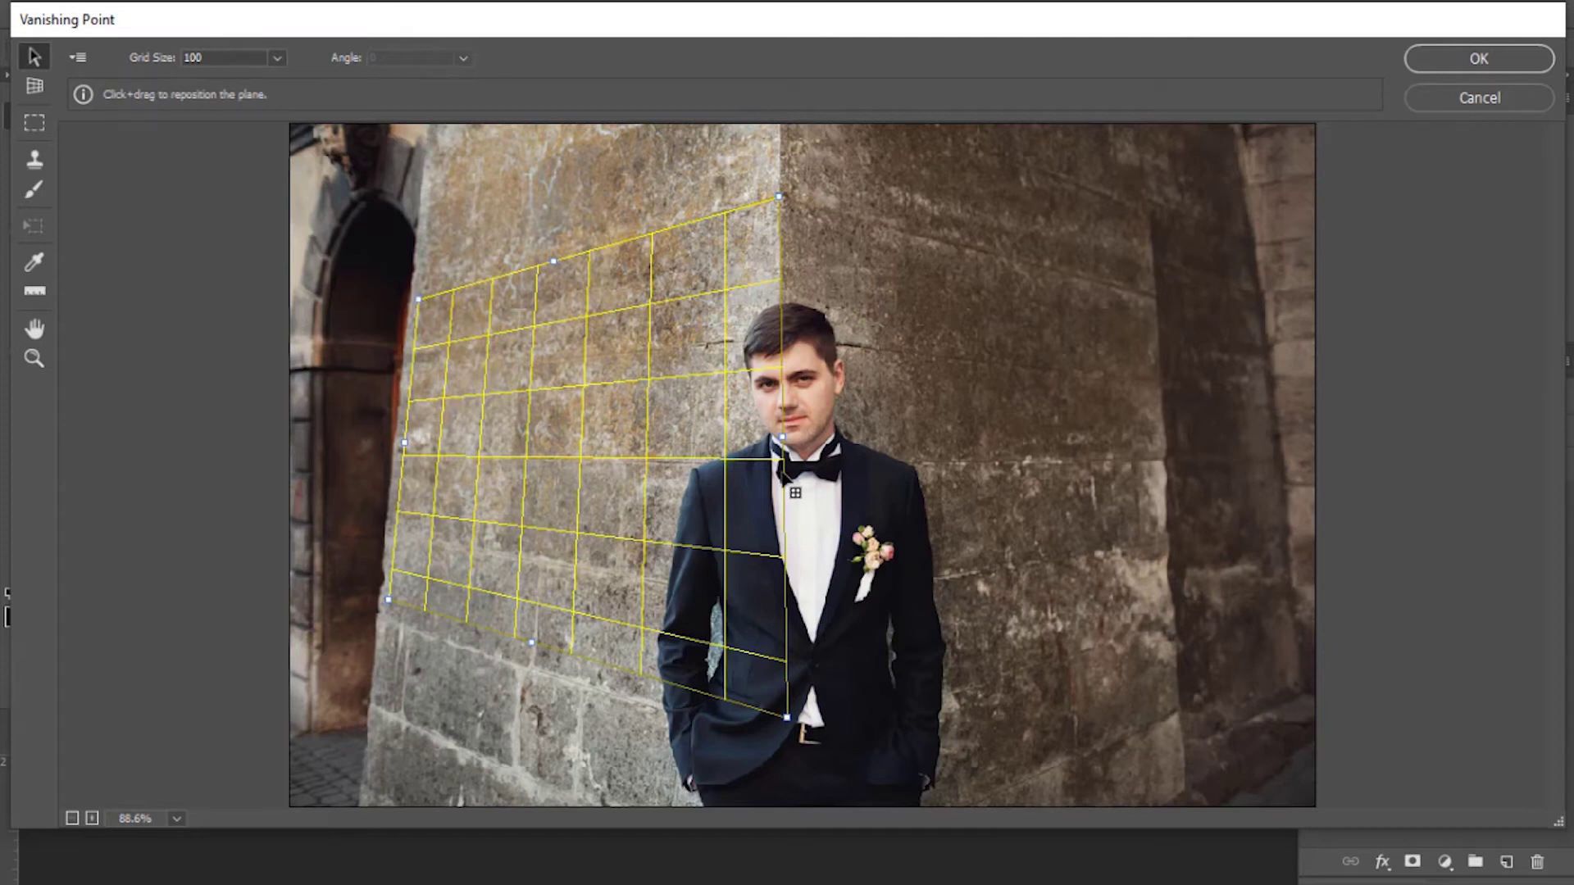
mouse_move(787, 718)
mouse_down()
mouse_move(766, 742)
mouse_move(770, 703)
mouse_up()
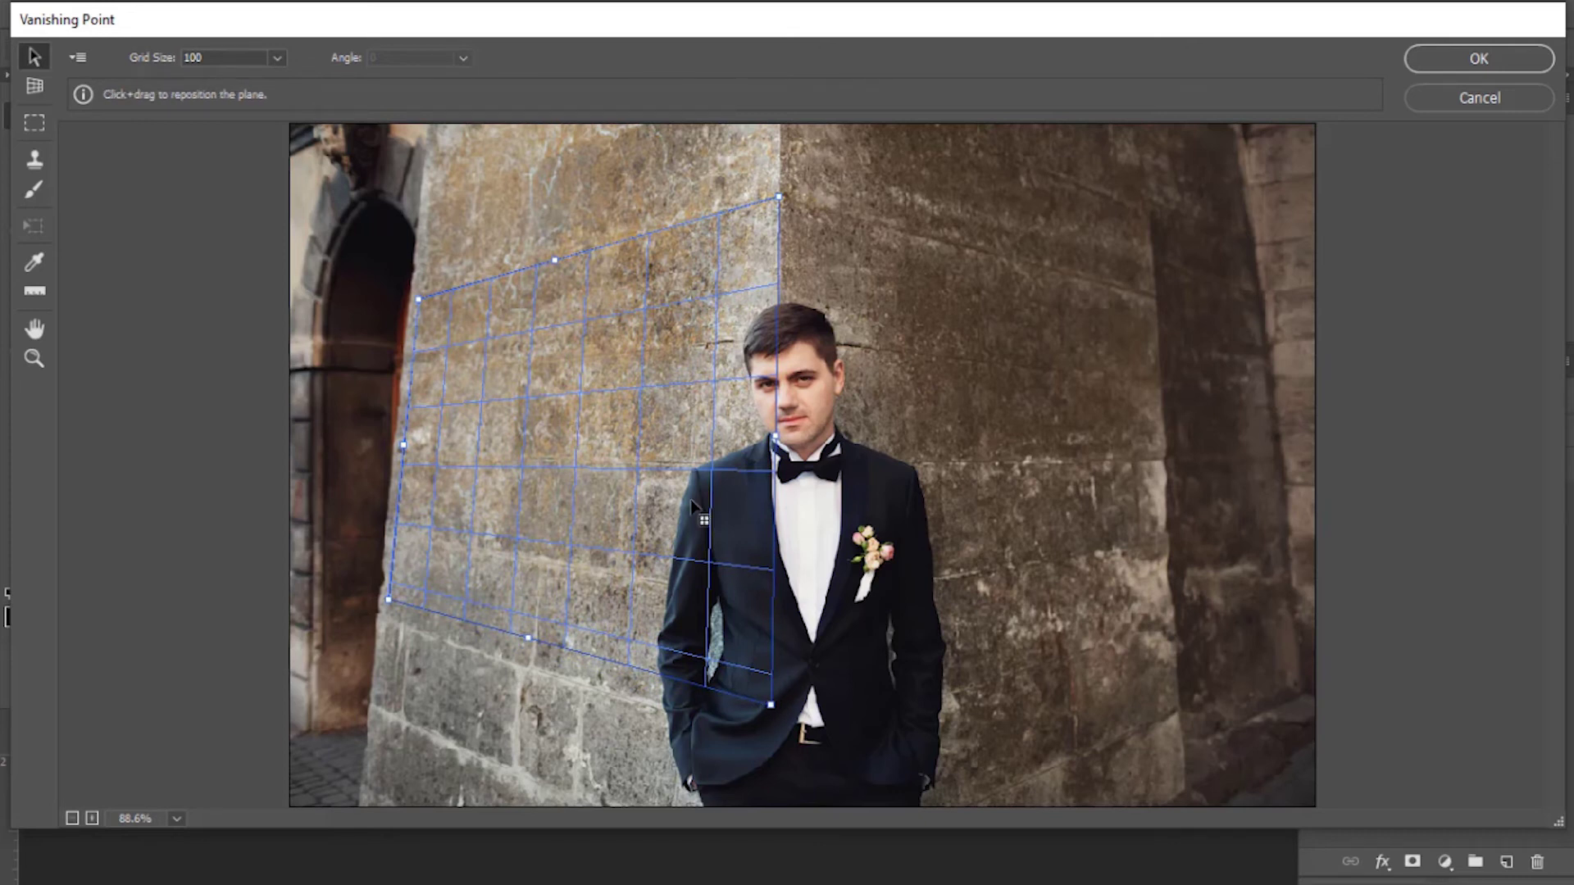
Pull a 183.8° perpendicular plane across the right wall and paste in the copied text
click(36, 87)
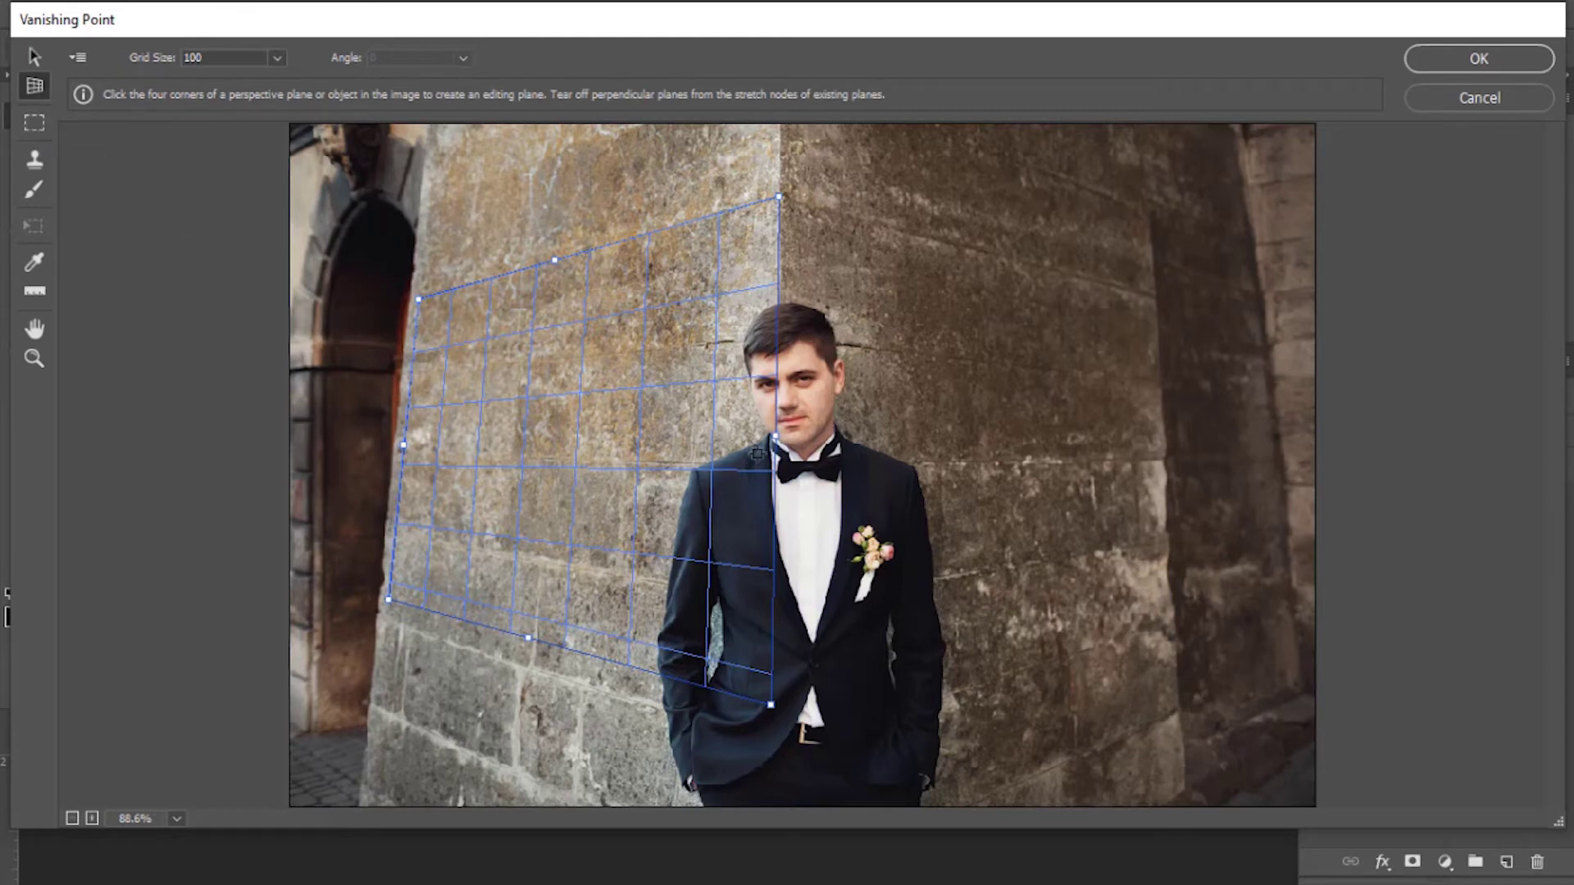
drag(774, 437, 797, 462)
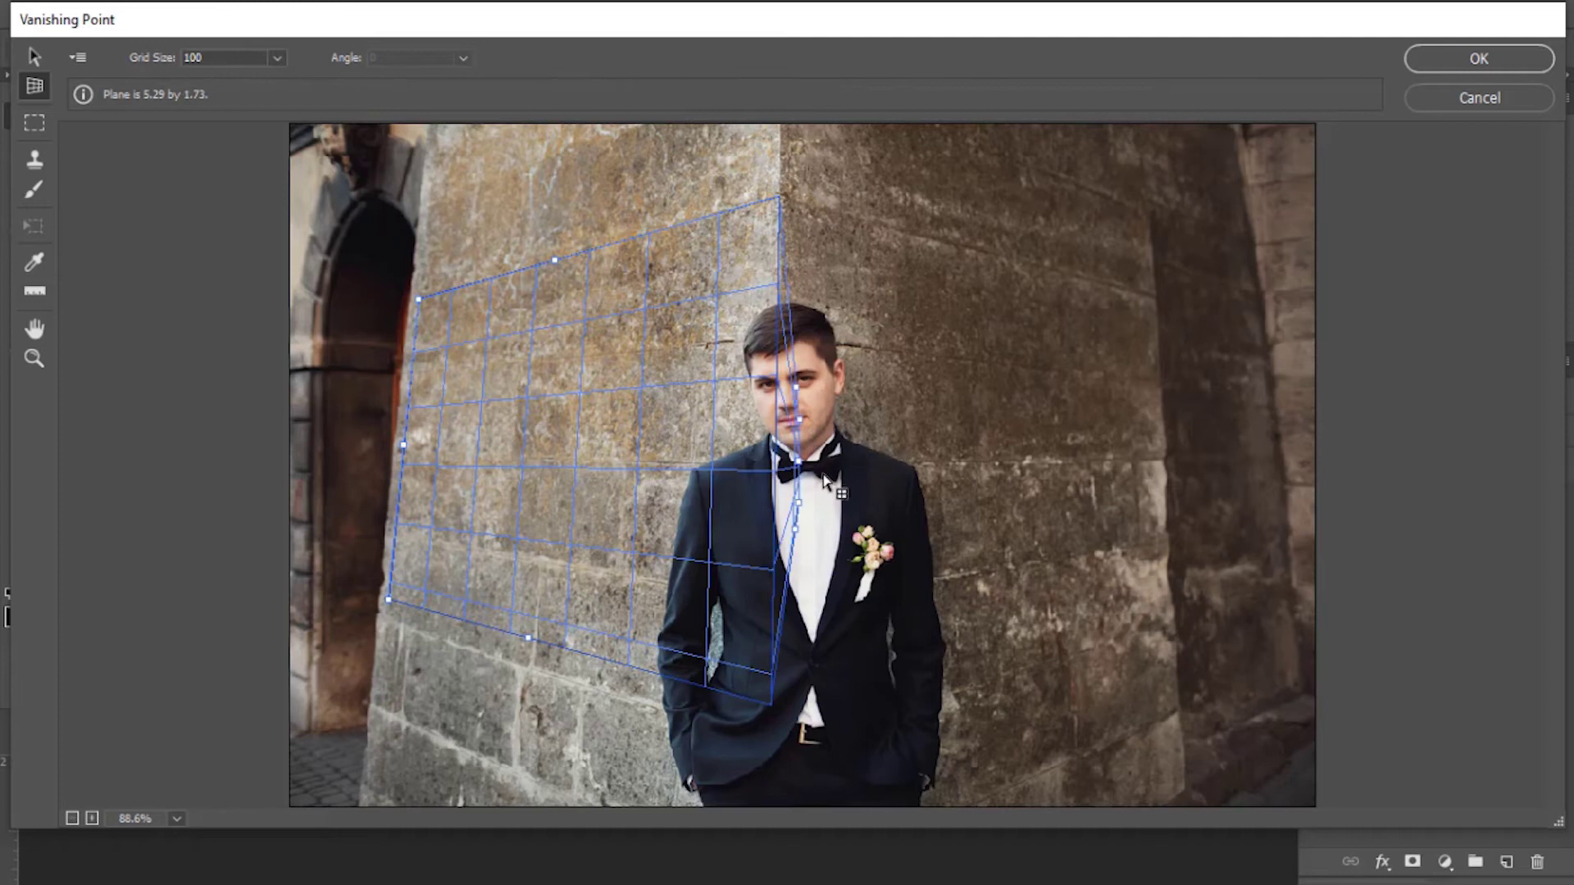
key(v)
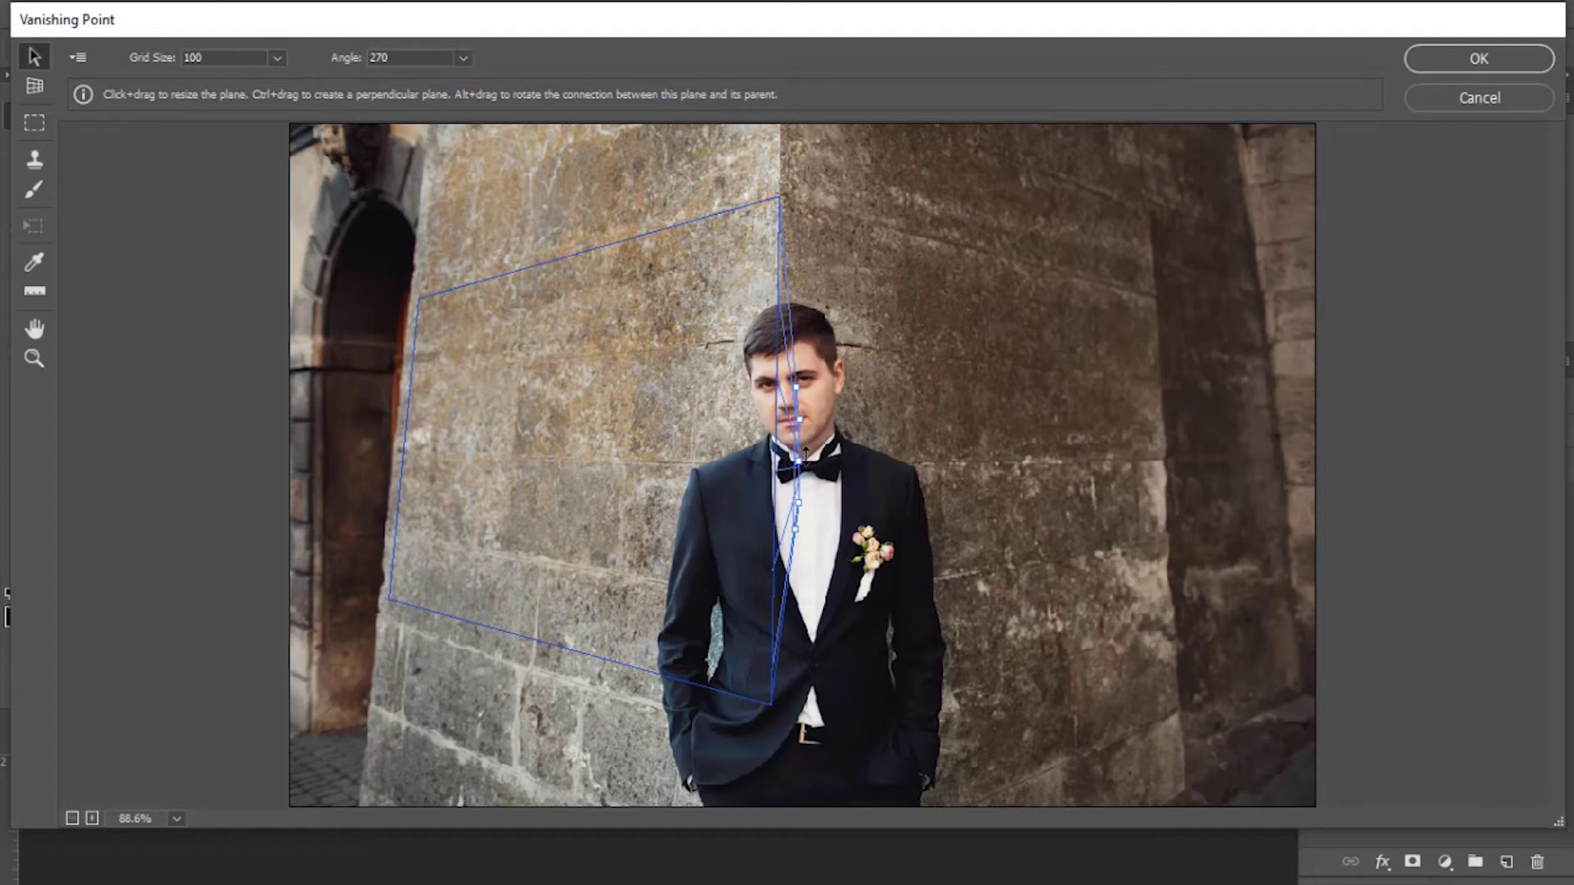
click(461, 56)
drag(441, 88, 411, 94)
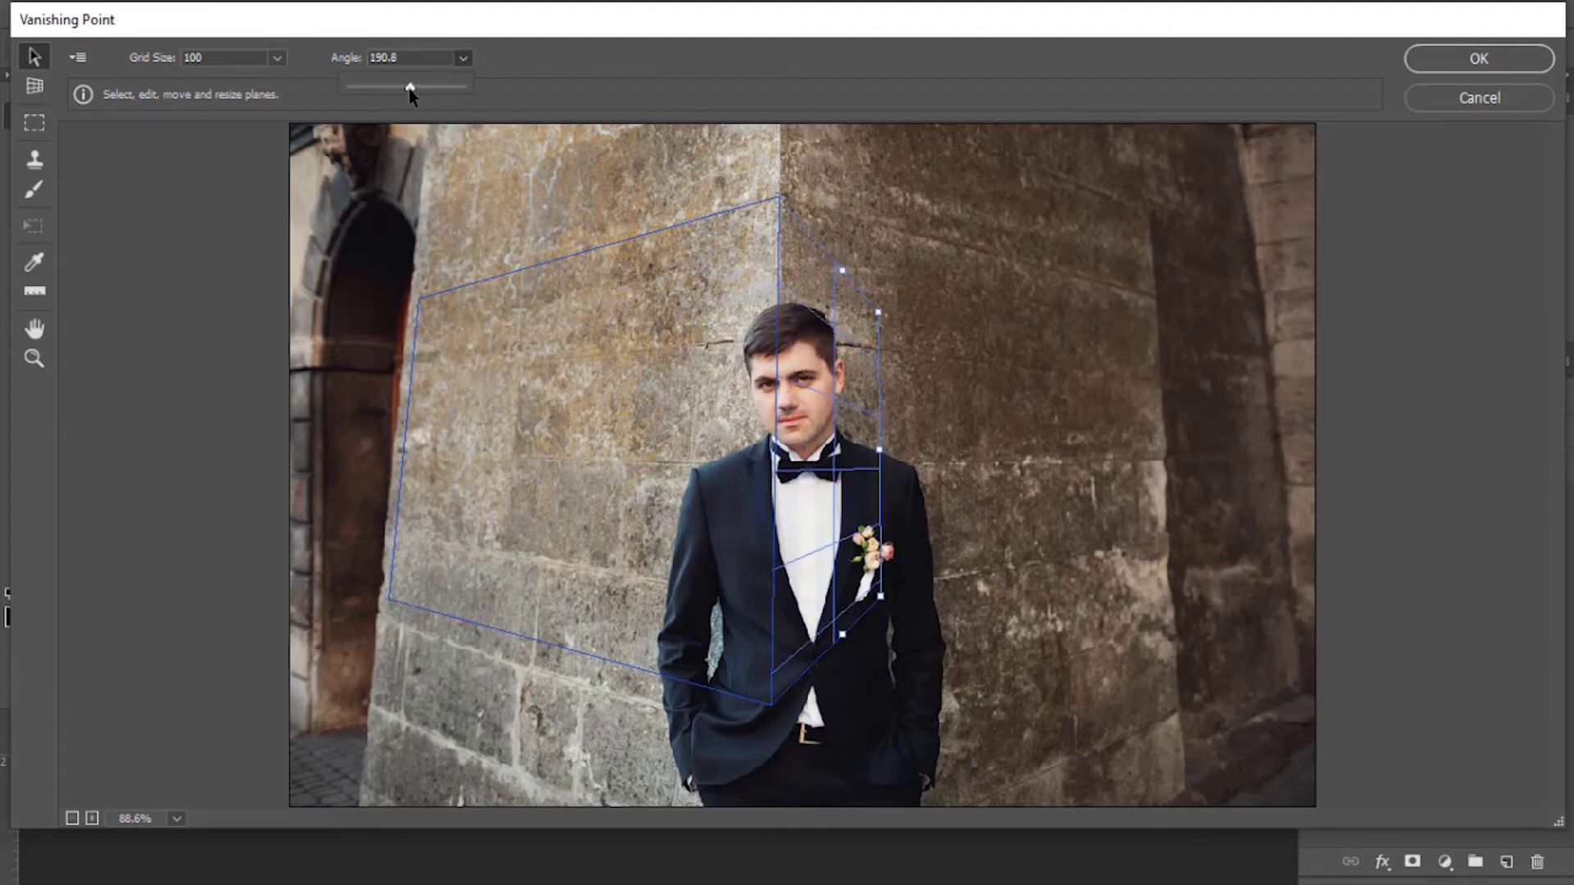
click(409, 51)
key(Down)
key(Down)
key(Down)
key(Down)
key(Down)
key(Down)
key(Down)
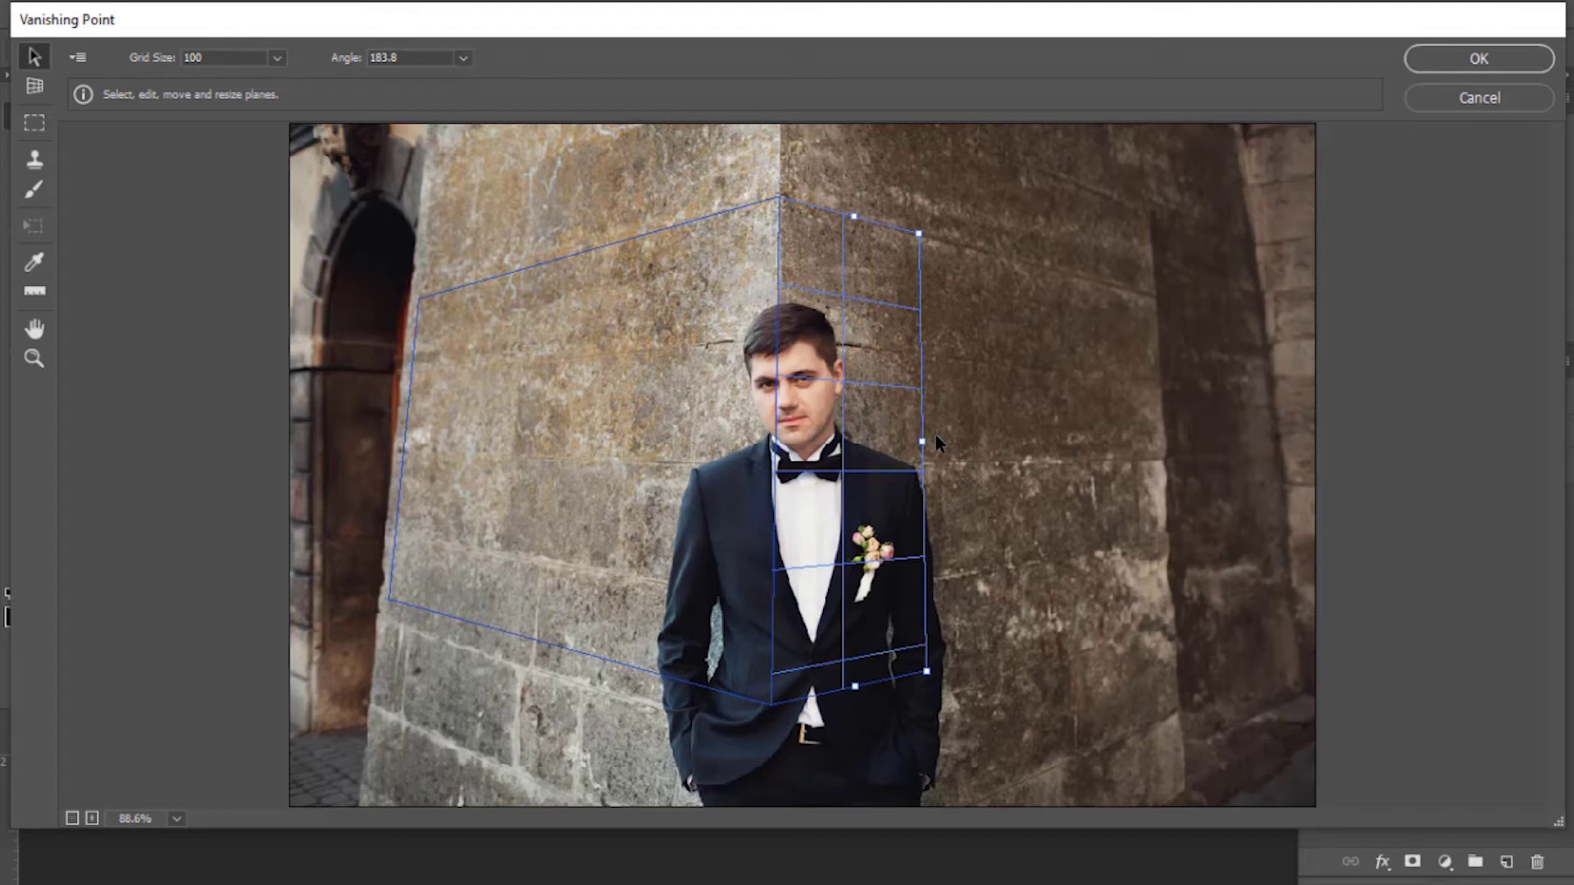
drag(924, 442, 1201, 451)
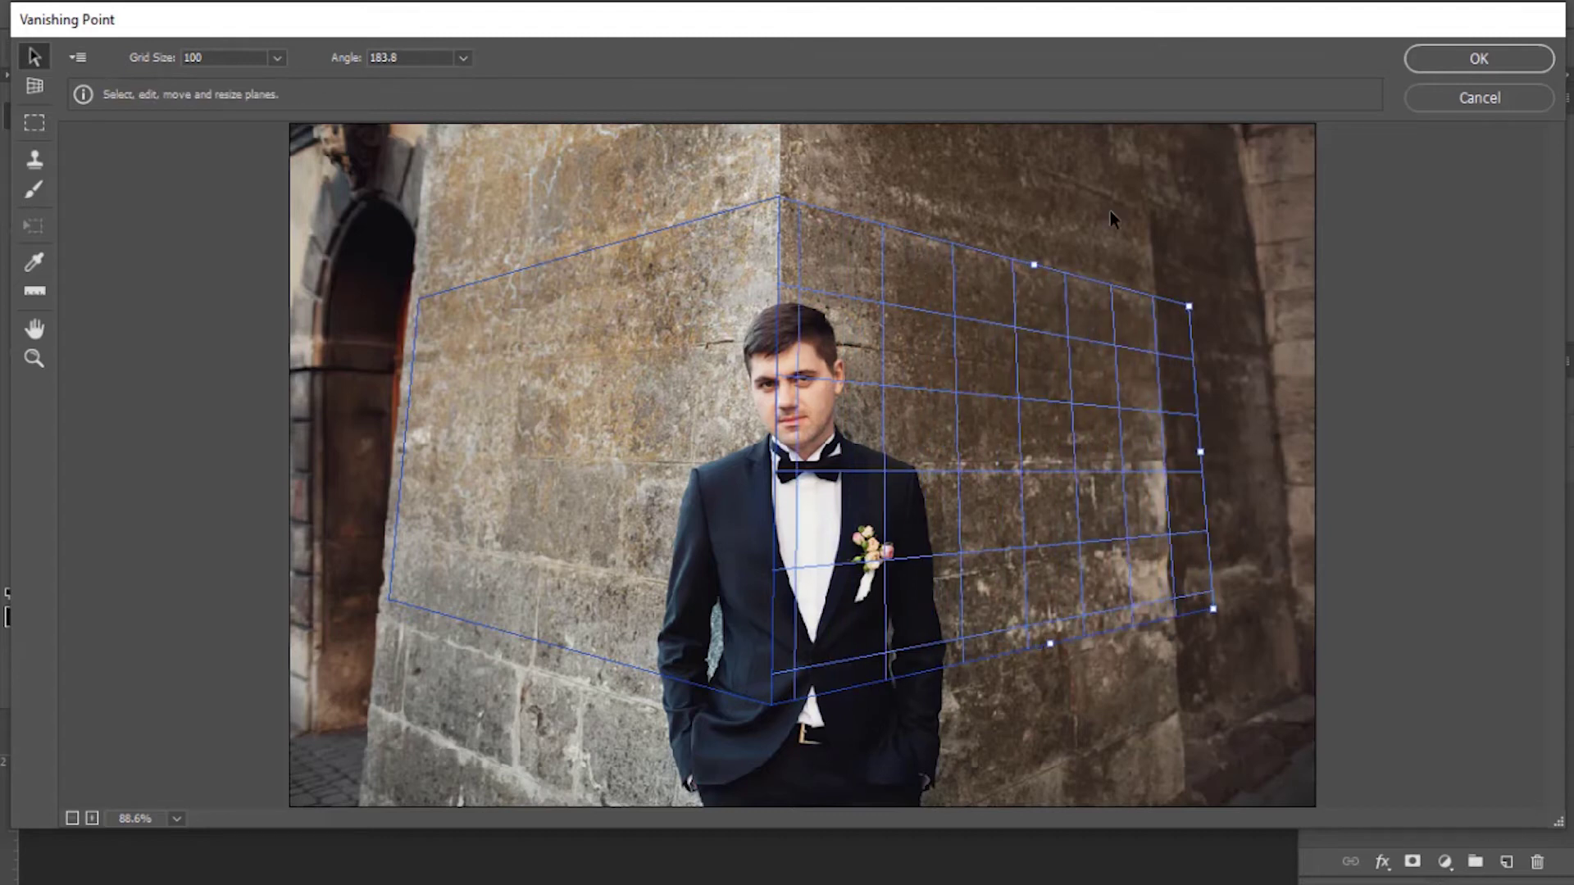
key(ctrl+v)
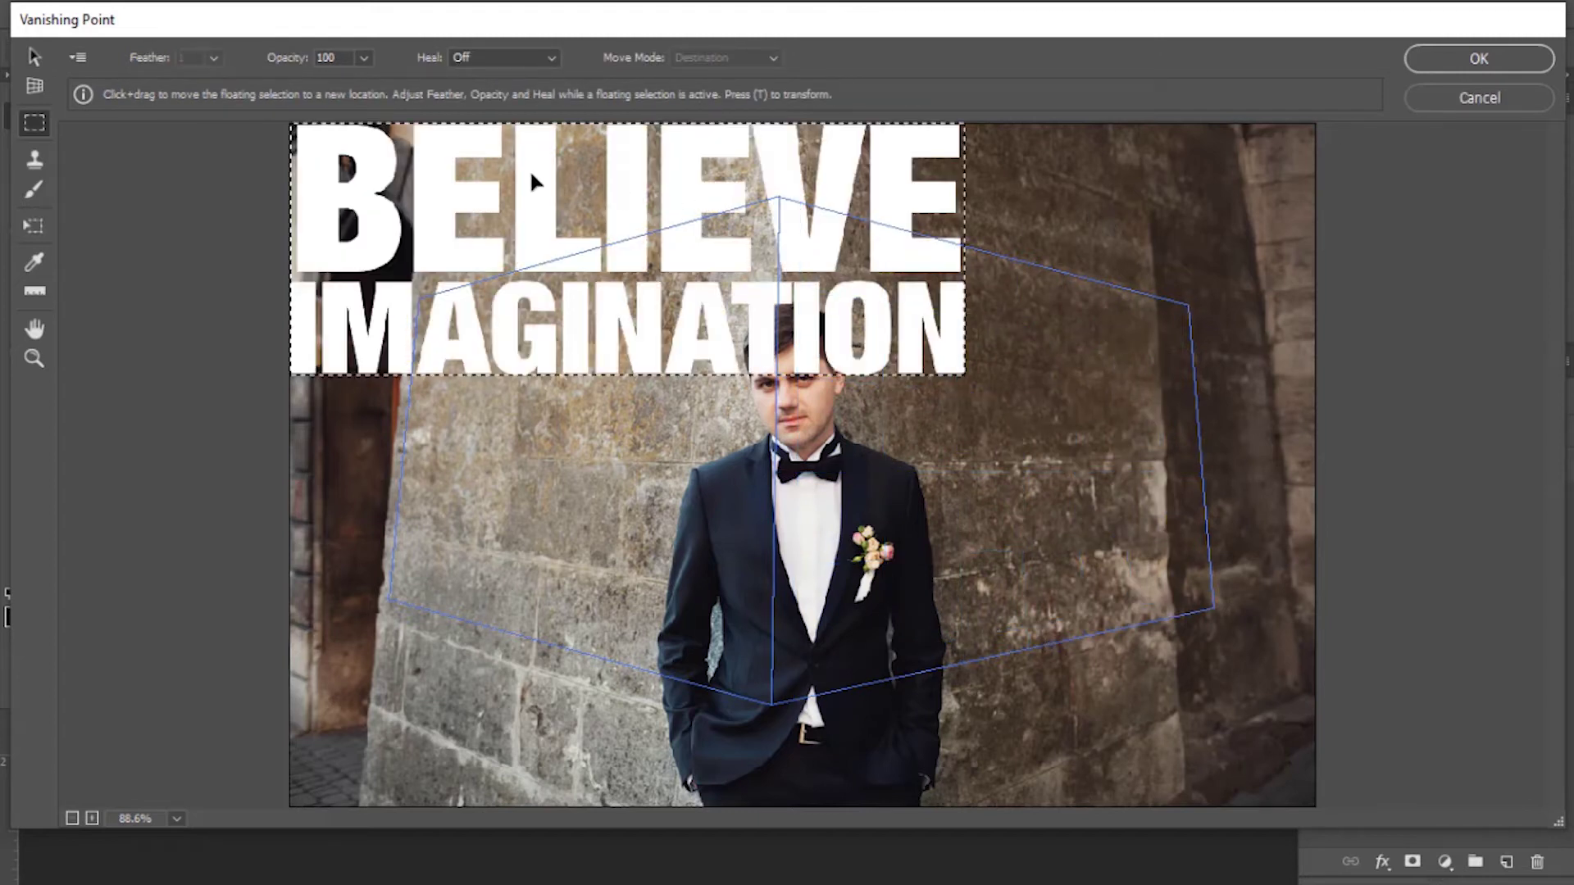
Drag the pasted text into the planes and scale it up across both wall faces
drag(530, 169, 637, 349)
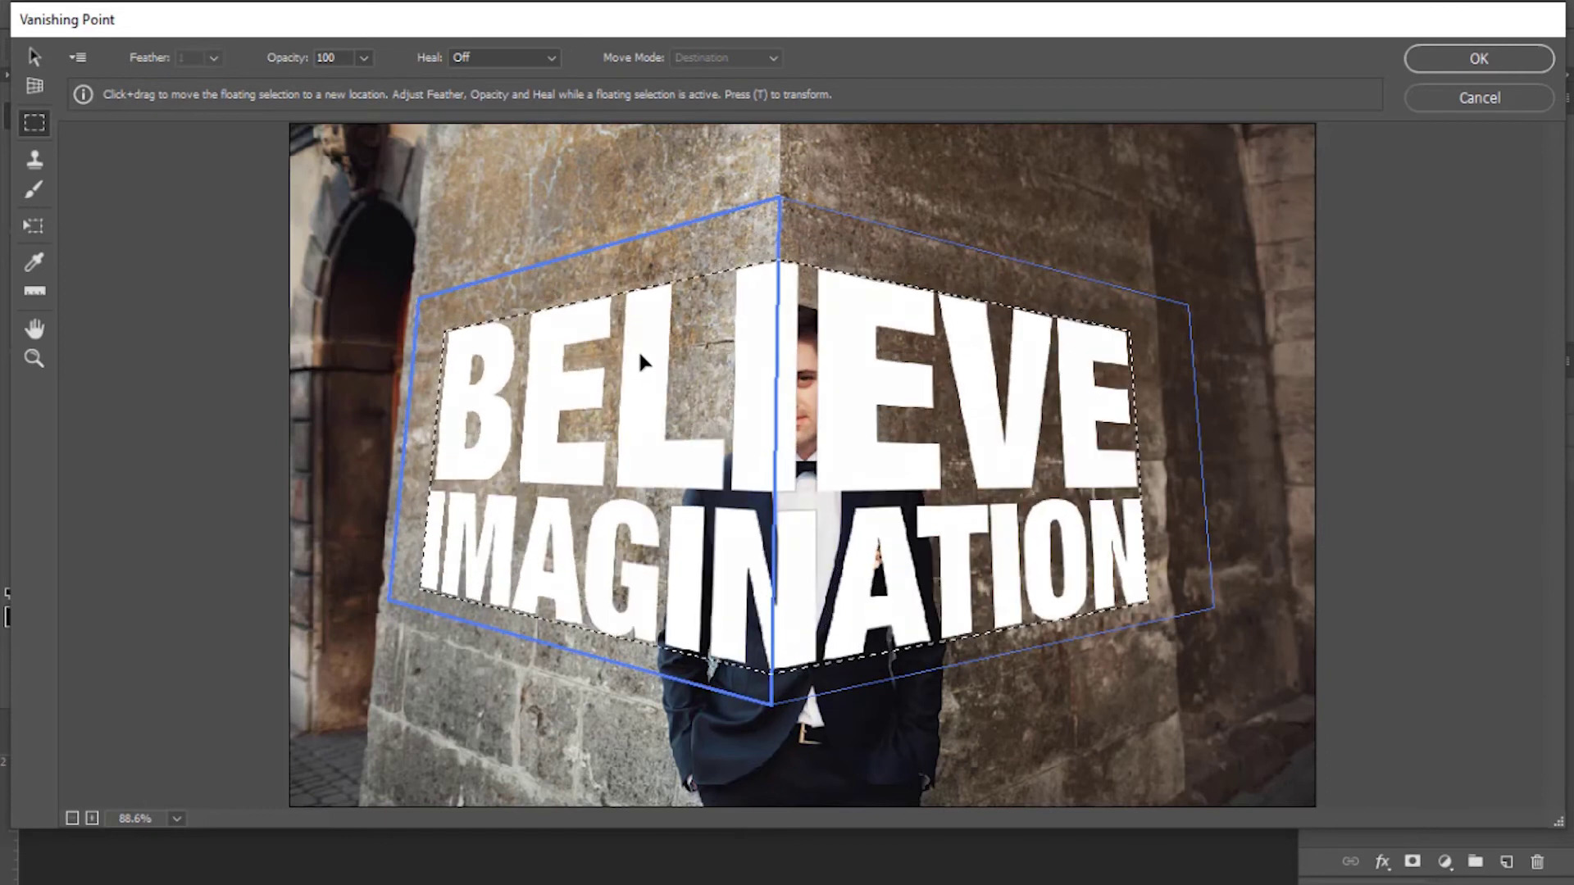
key(t)
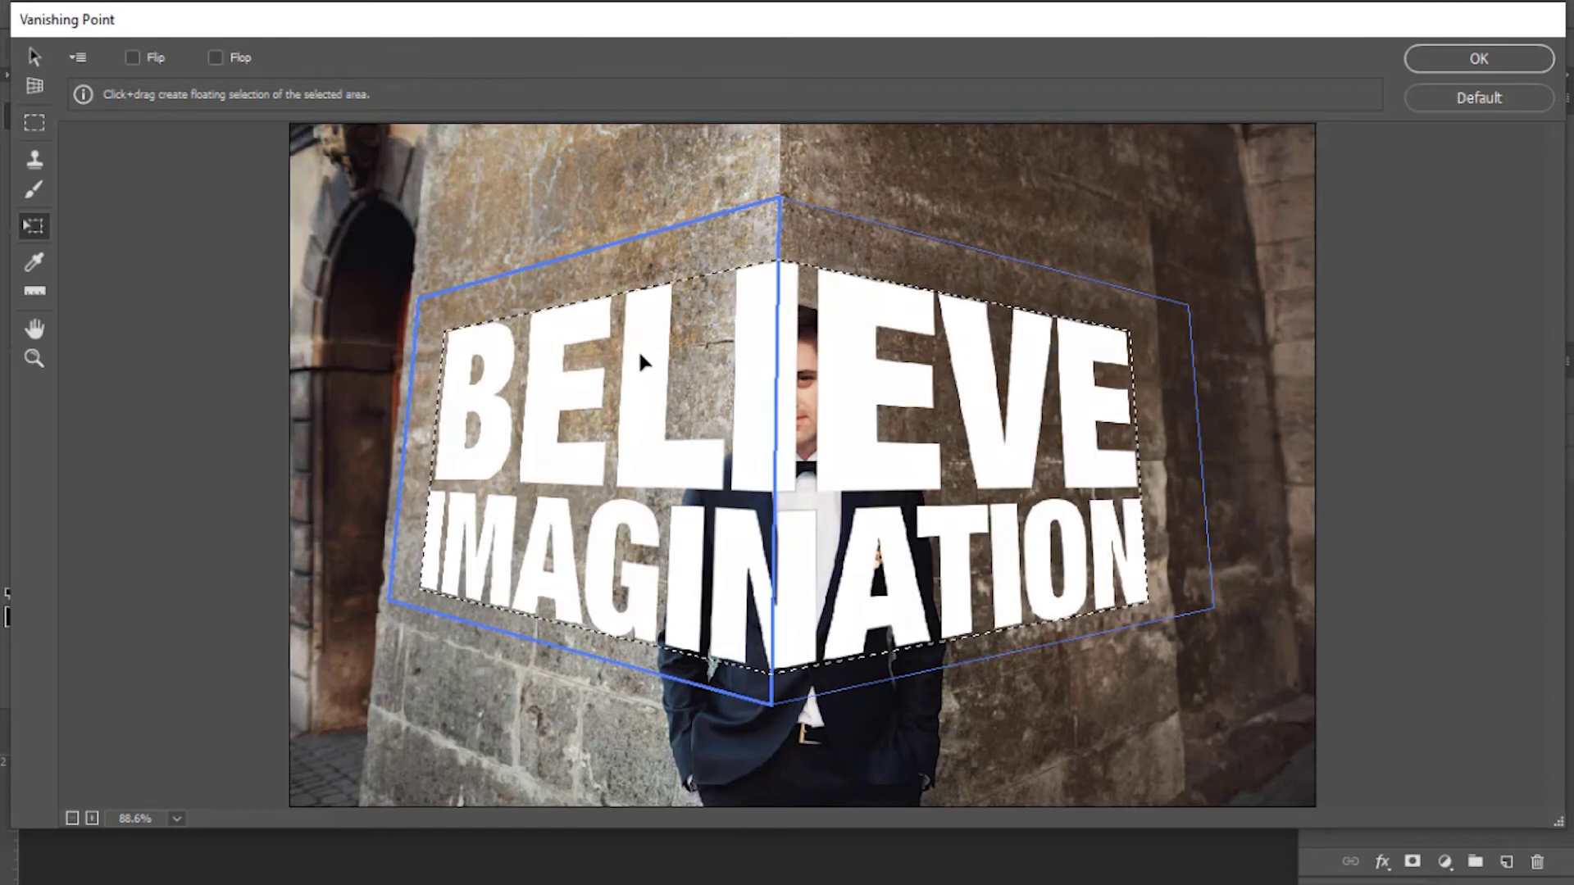
key(ctrl+t)
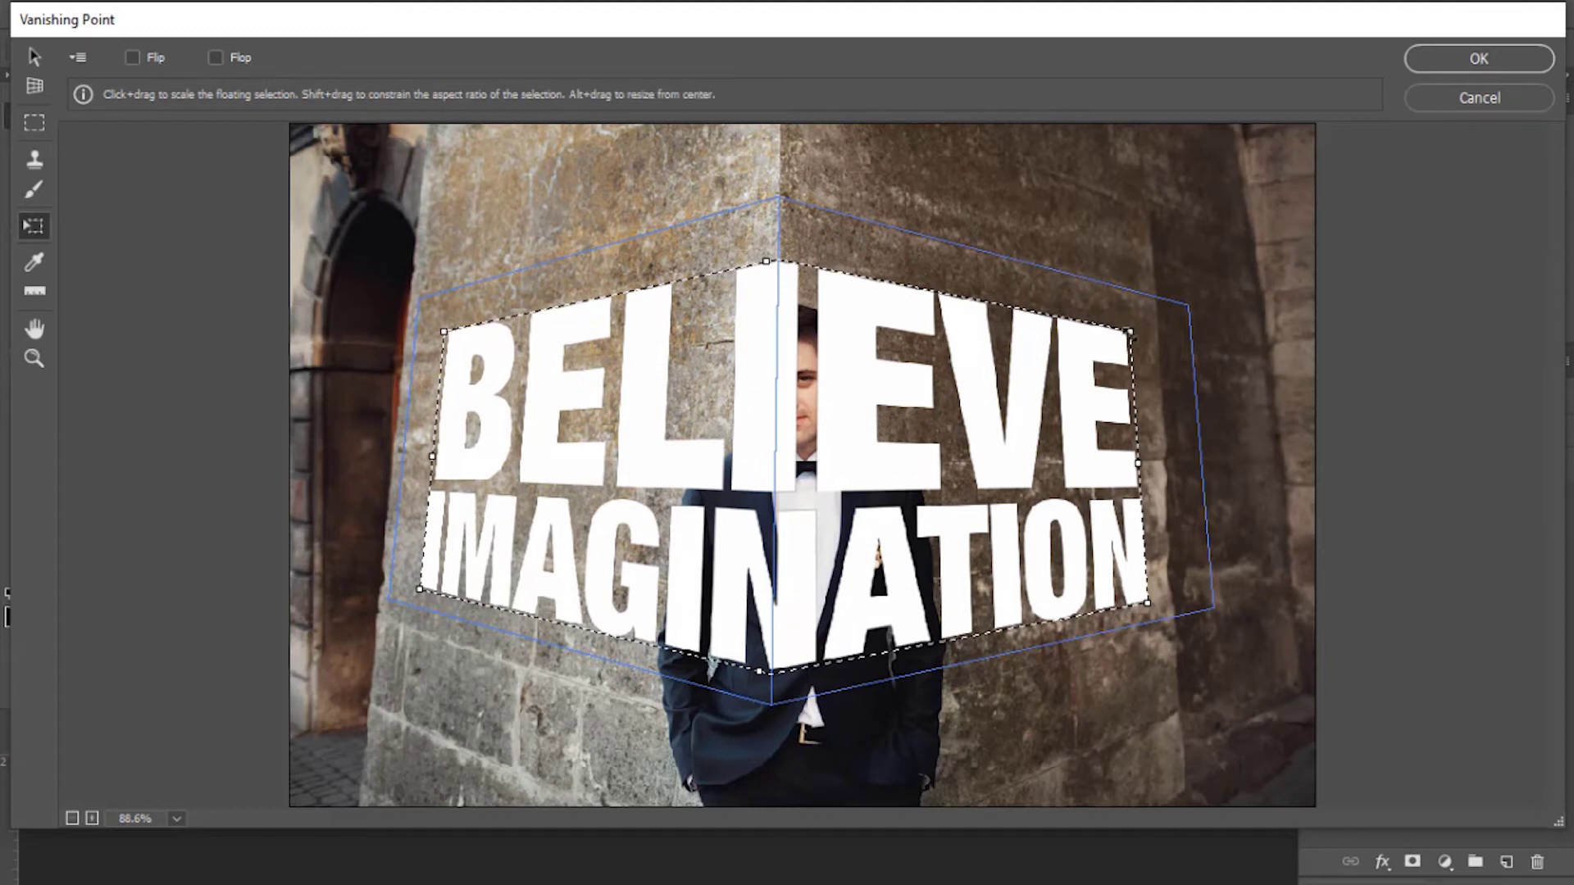
drag(1131, 332, 1180, 306)
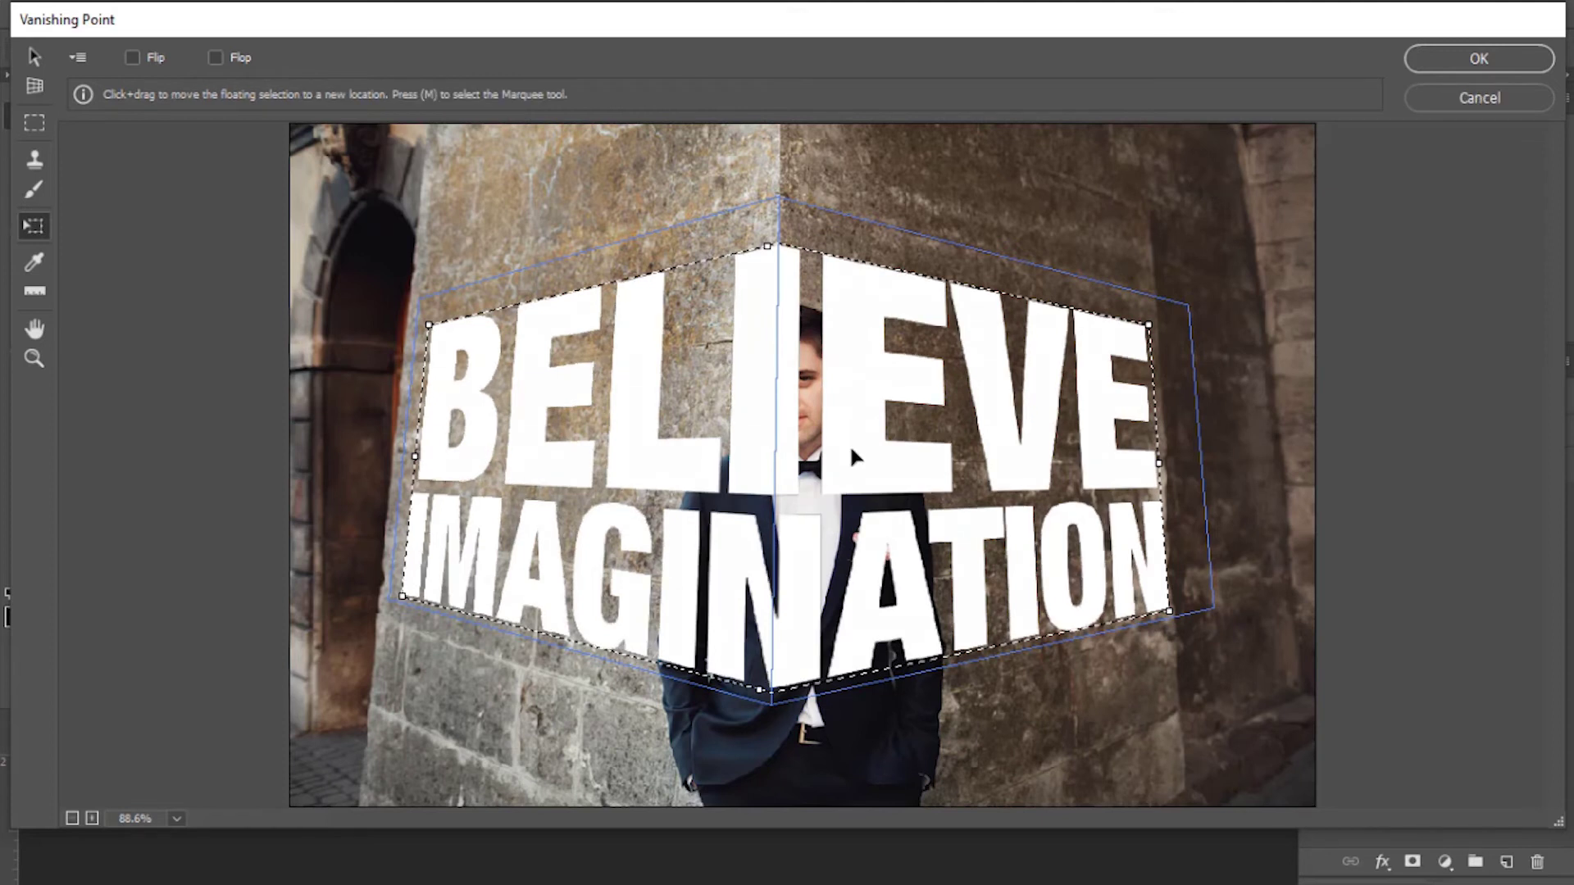
drag(849, 444, 849, 434)
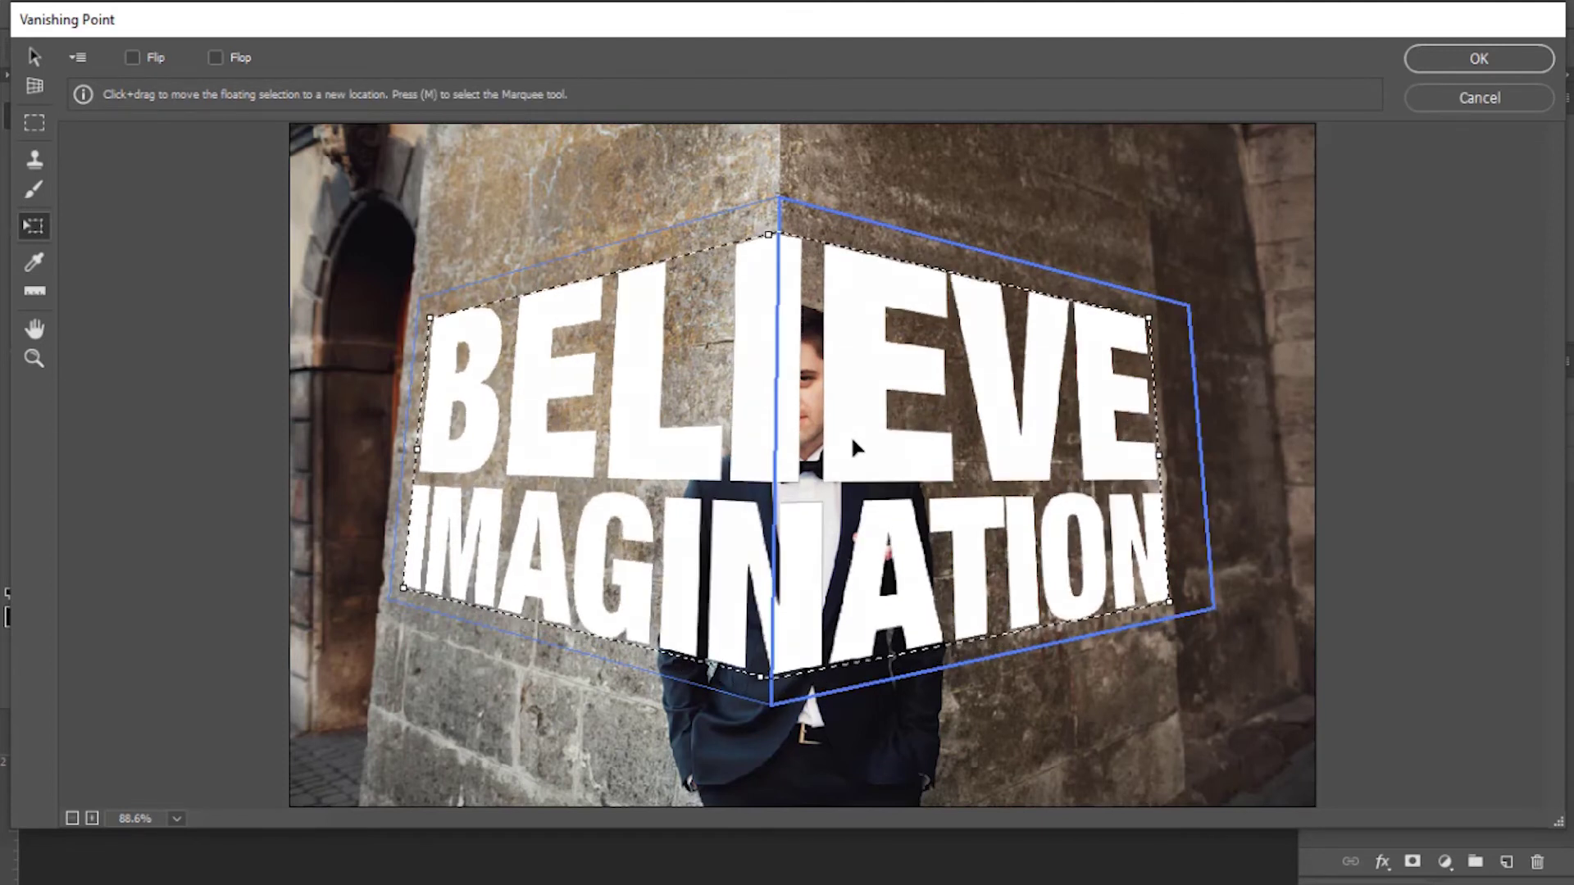
Apply the perspective text to Layer 1, hide it, and select the Background layer
click(1457, 63)
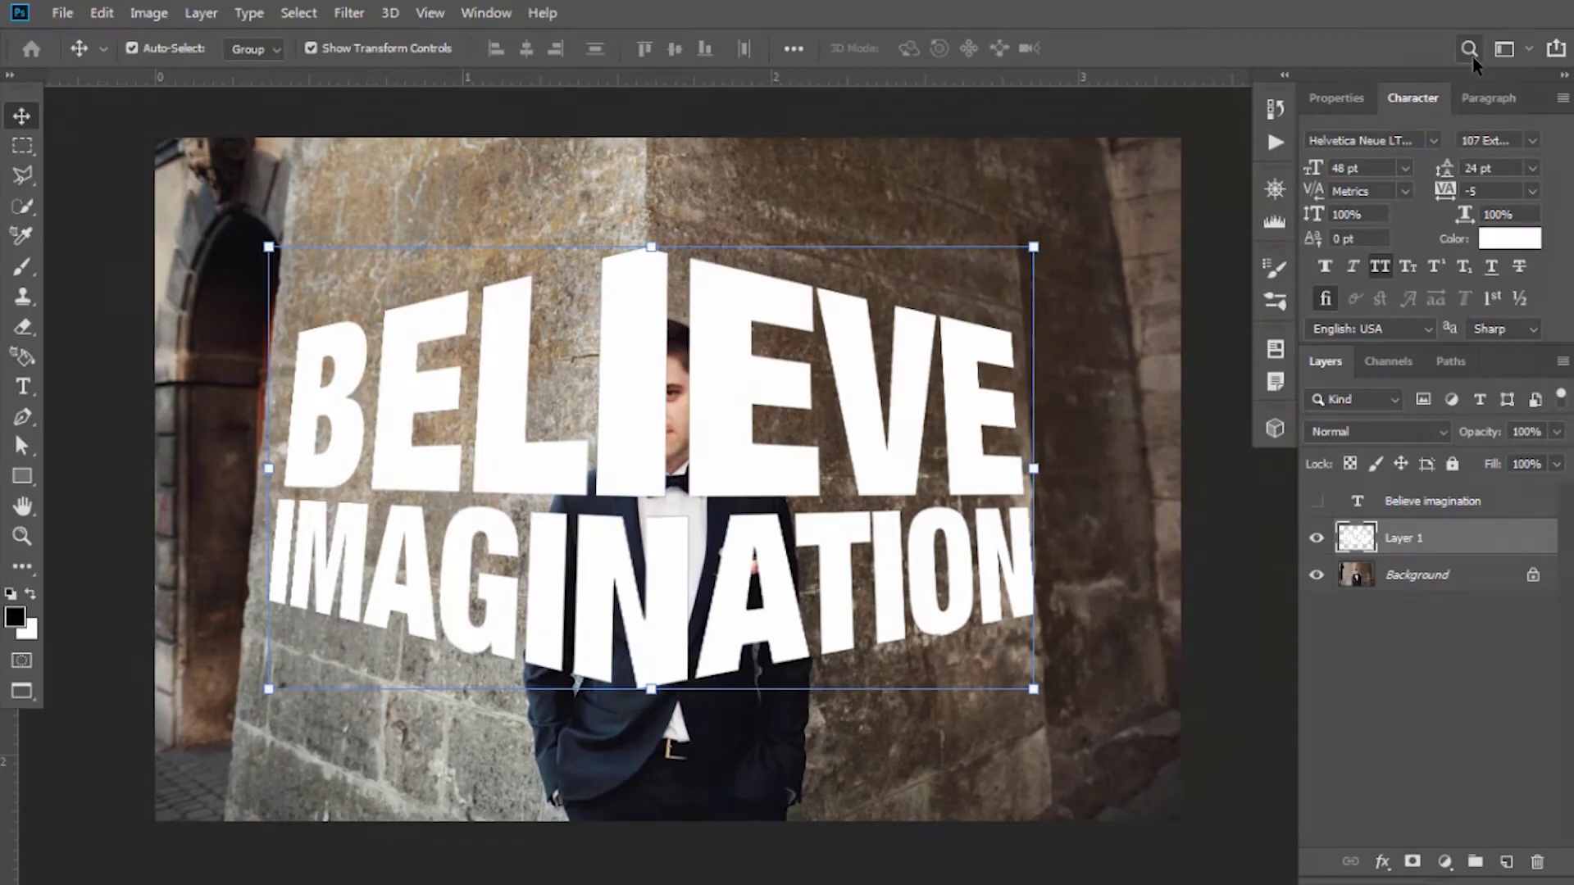
click(1246, 607)
click(1317, 538)
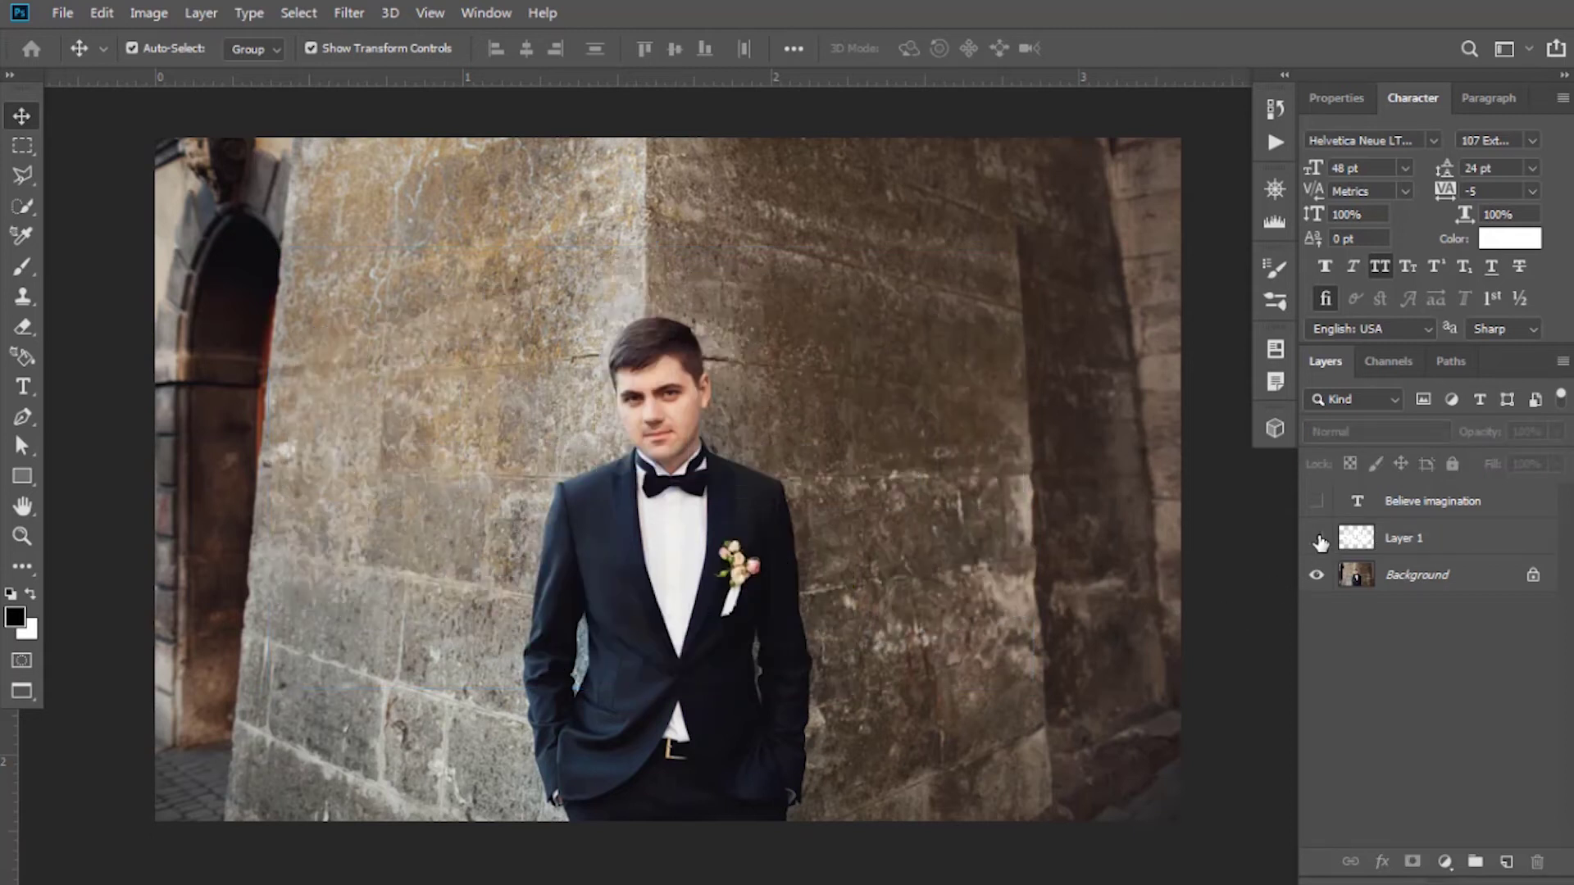
click(1382, 576)
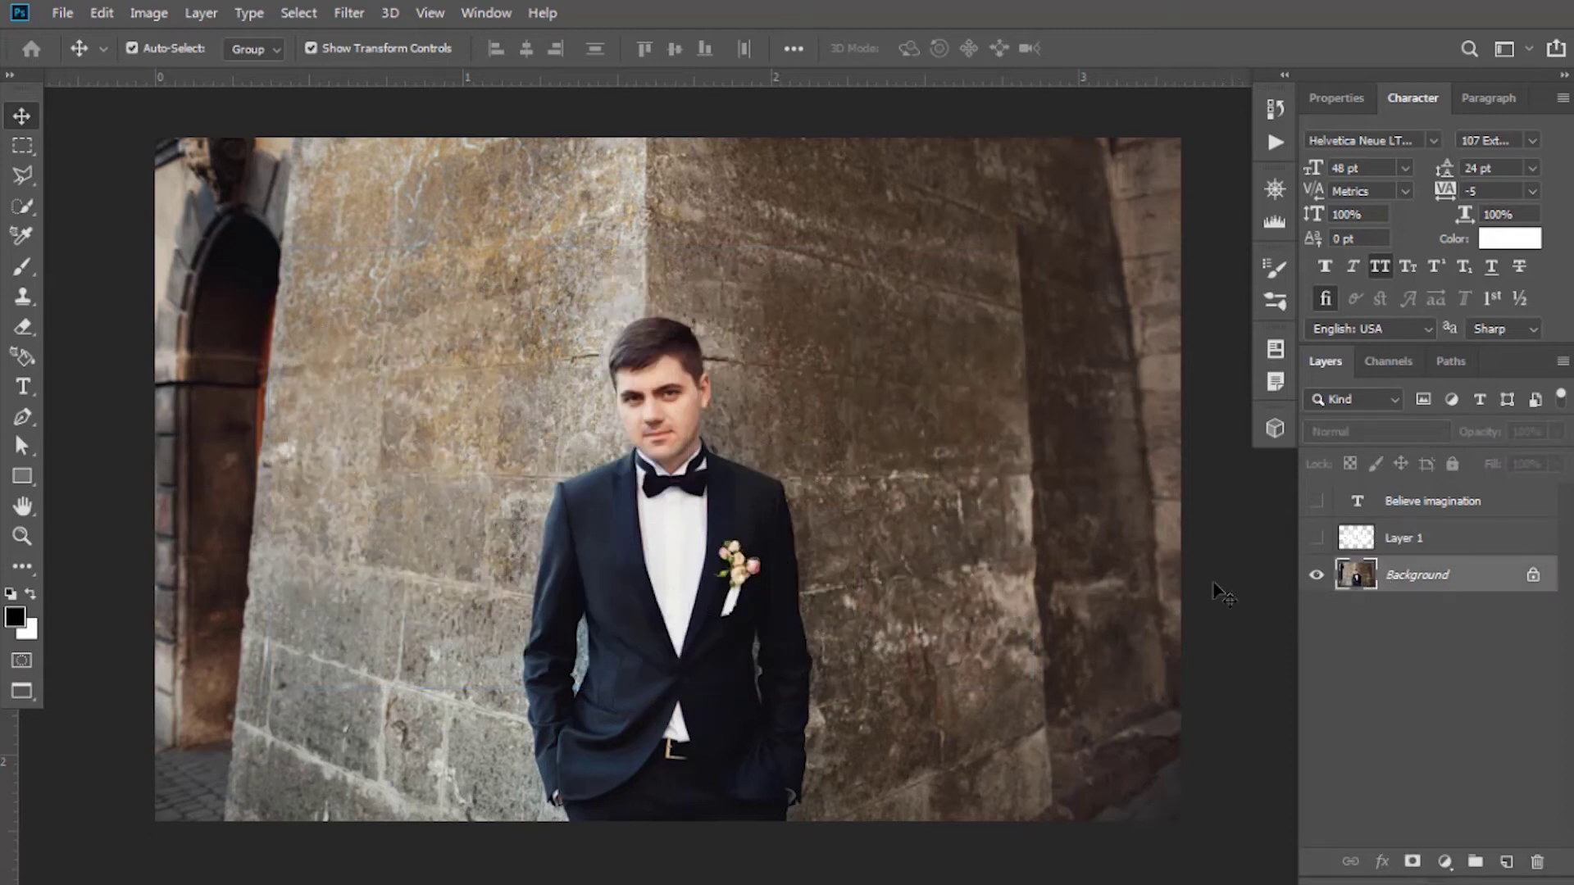
Select the man with Quick Selection, shrinking the brush to refine edges around his head
drag(22, 205, 76, 208)
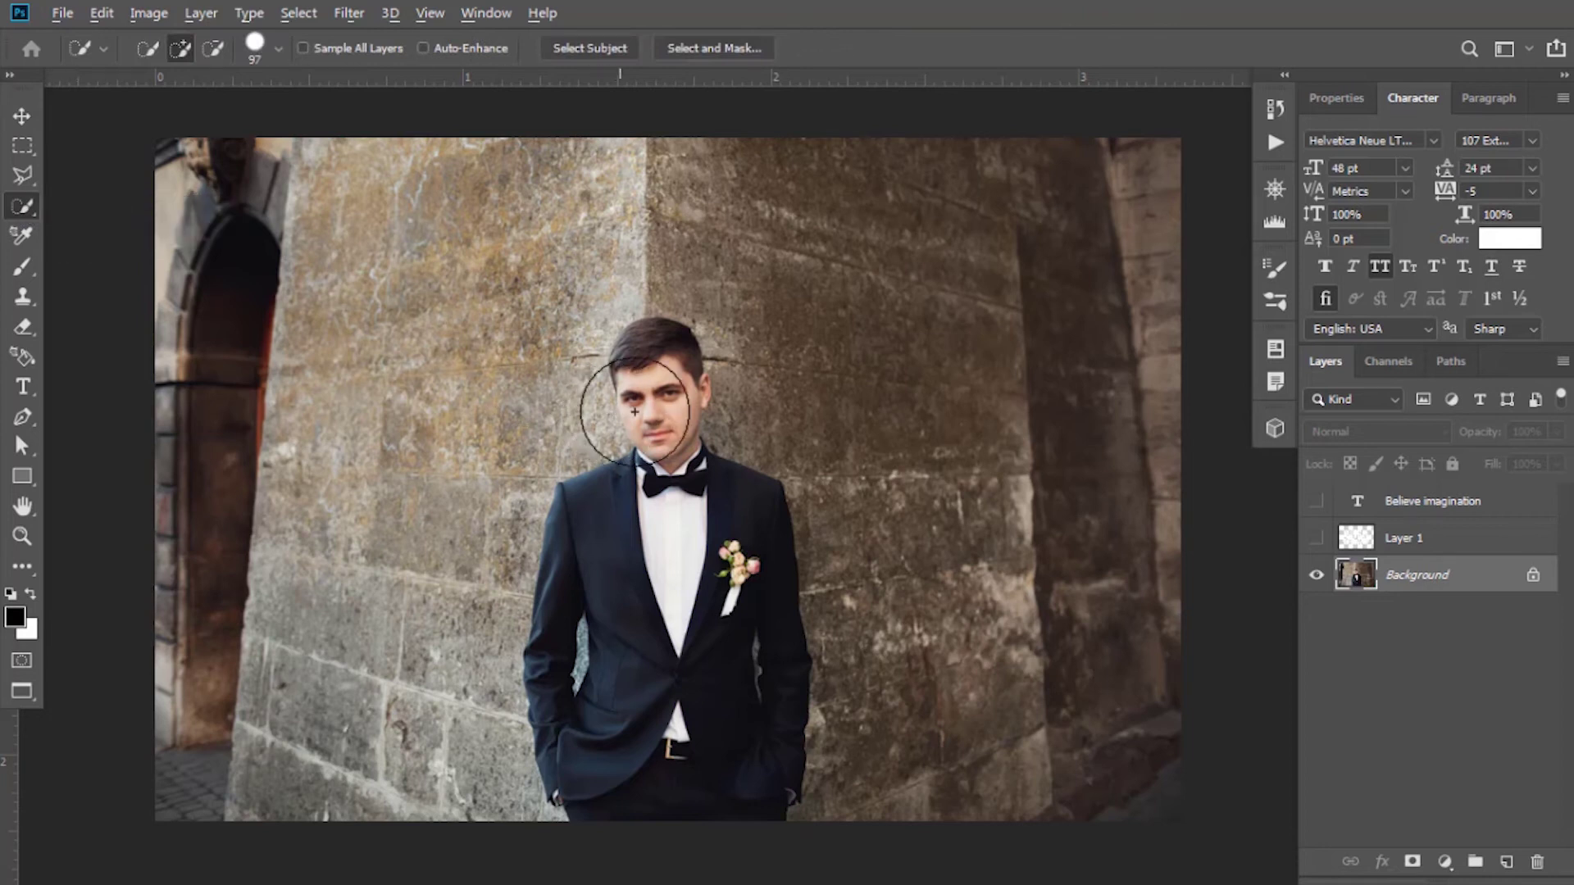
scroll(651, 414, up, 2)
drag(751, 561, 705, 566)
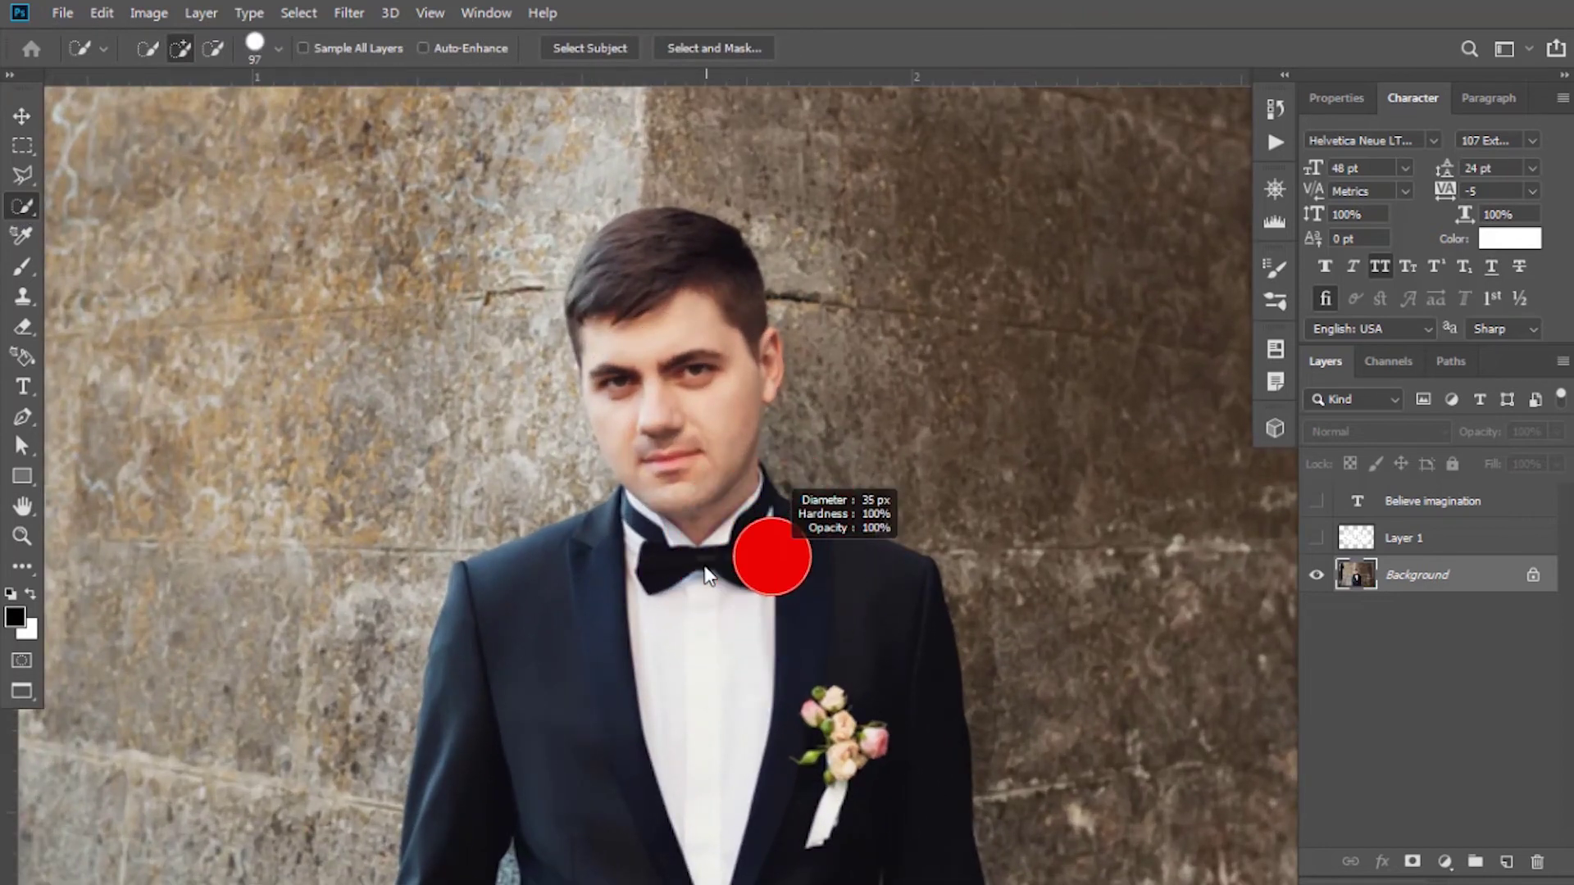
scroll(697, 572, down, 1)
mouse_move(720, 644)
mouse_down()
mouse_move(717, 684)
mouse_move(687, 697)
mouse_move(602, 687)
mouse_move(710, 735)
mouse_move(817, 707)
mouse_move(698, 556)
mouse_move(681, 392)
mouse_move(654, 326)
mouse_up()
scroll(719, 509, down, 3)
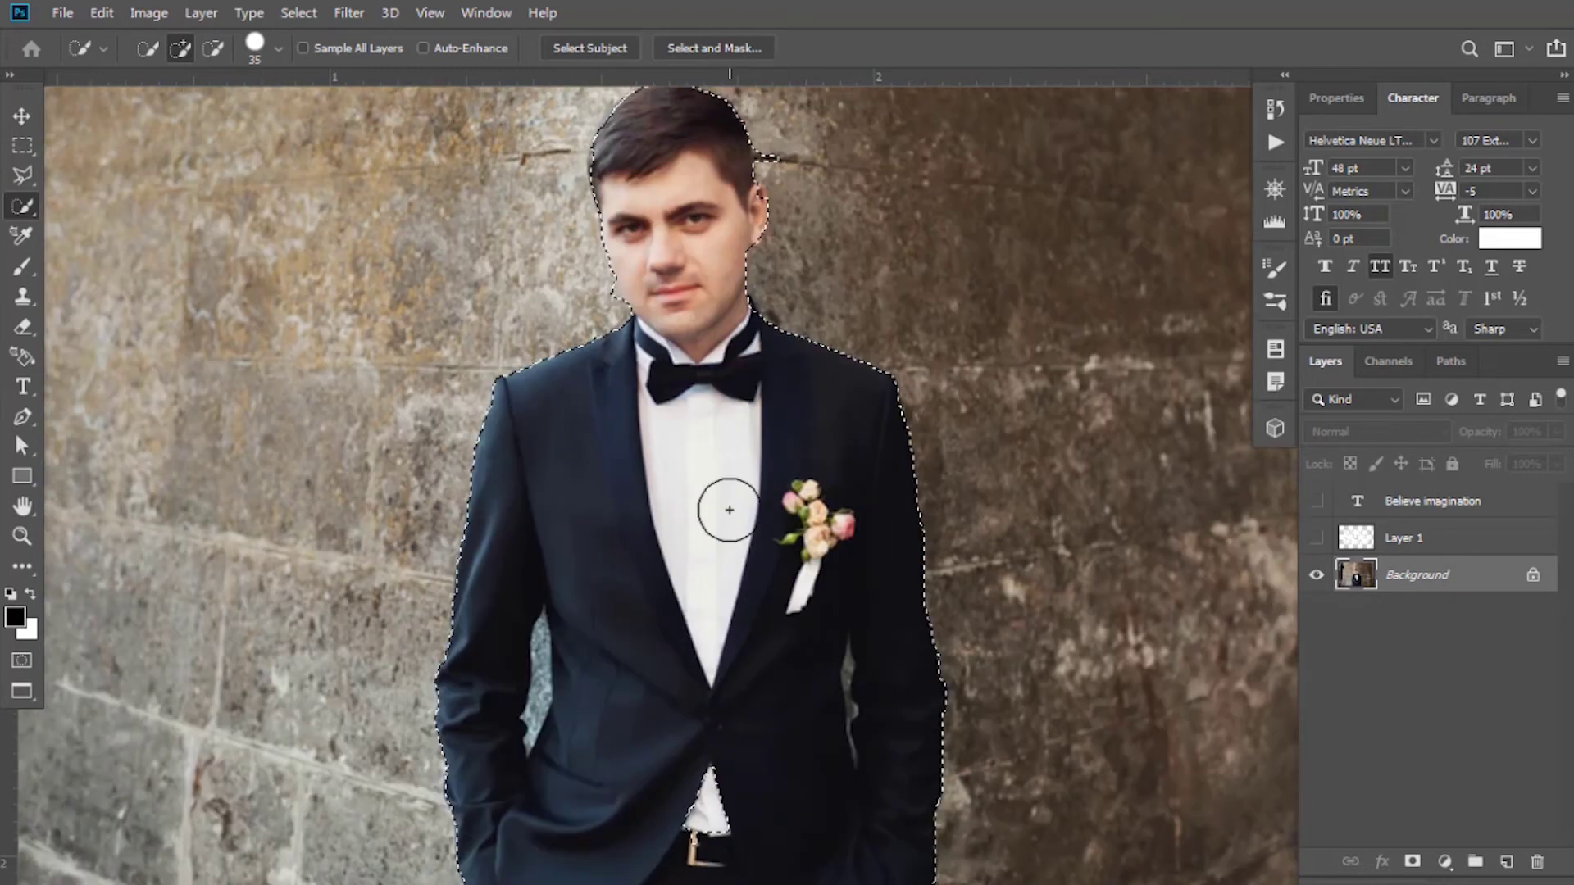
scroll(720, 510, up, 3)
drag(472, 492, 718, 410)
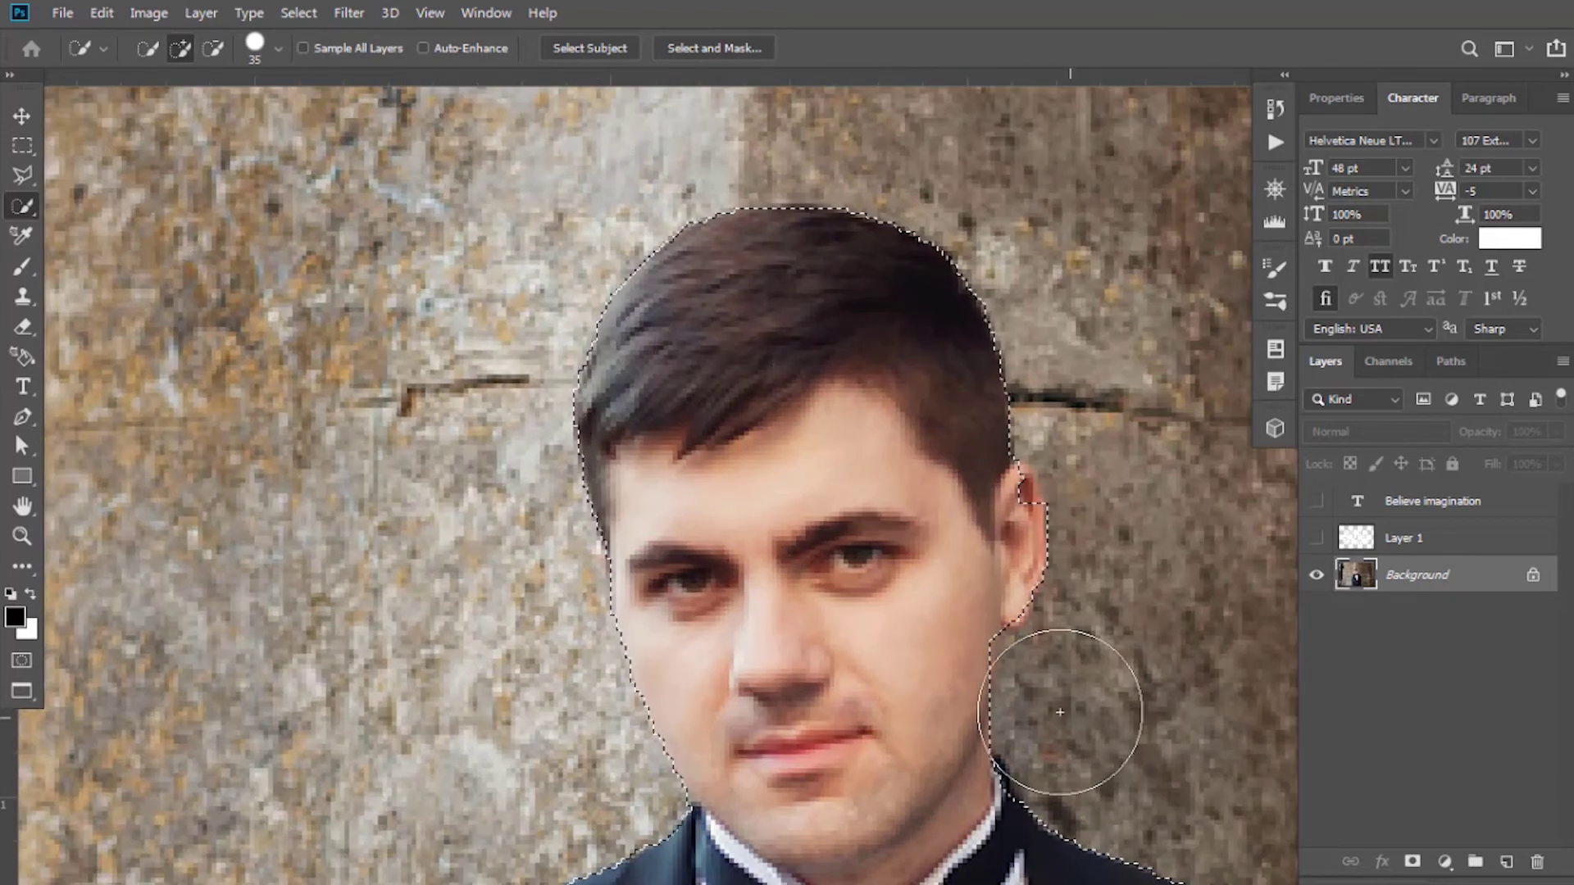
key(bracketleft)
key(bracketleft)
scroll(1041, 557, down, 2)
scroll(1041, 557, down, 3)
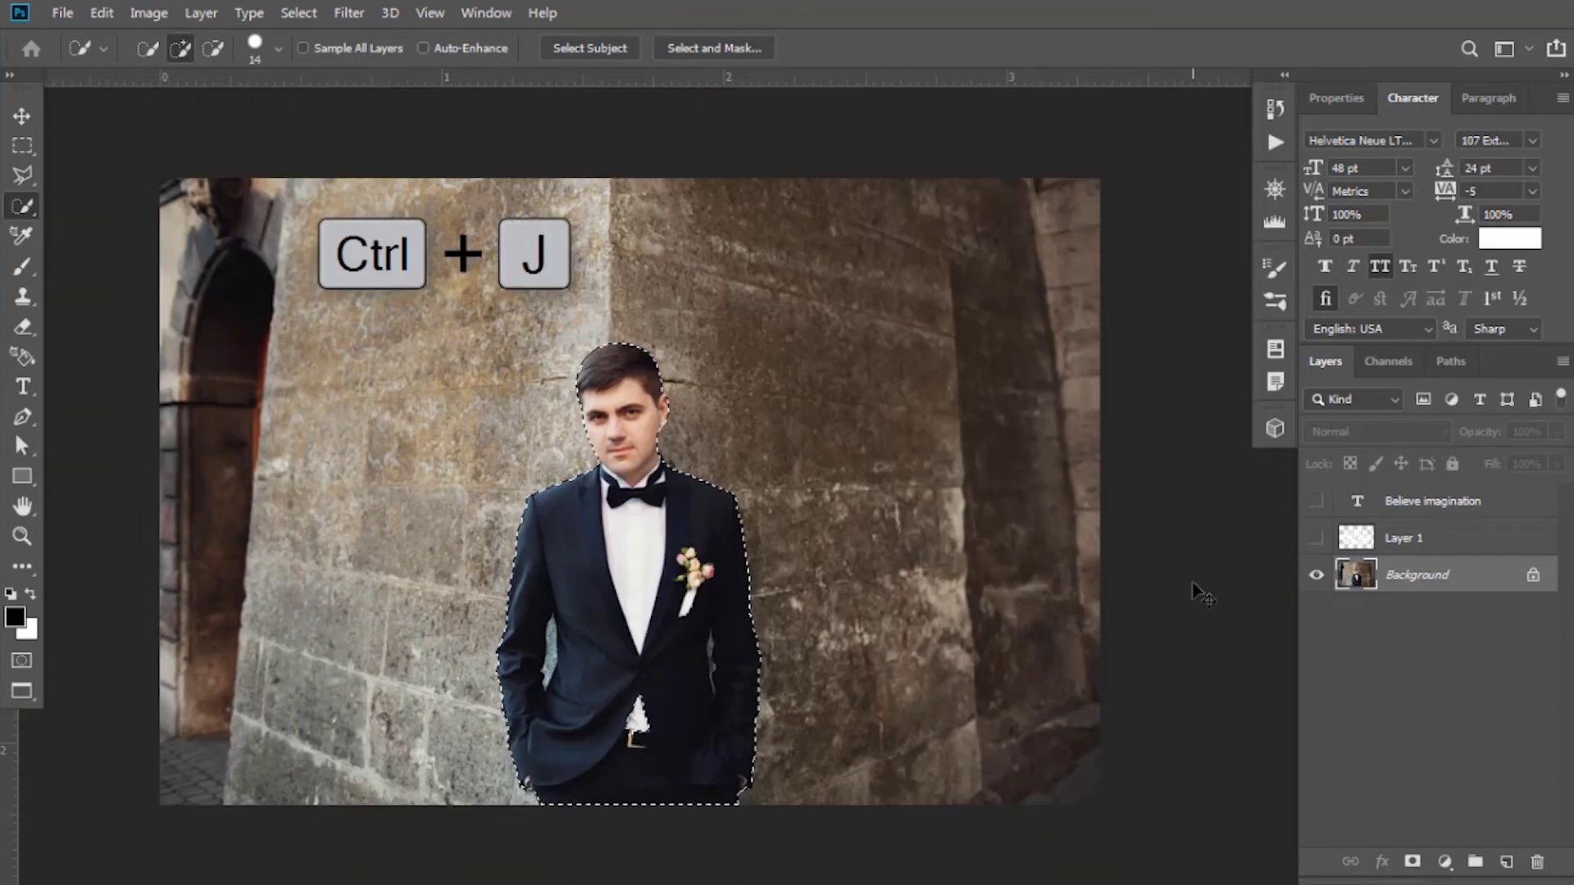
Copy the man to Layer 2 above Layer 1 and show the warped text behind him
key(ctrl+j)
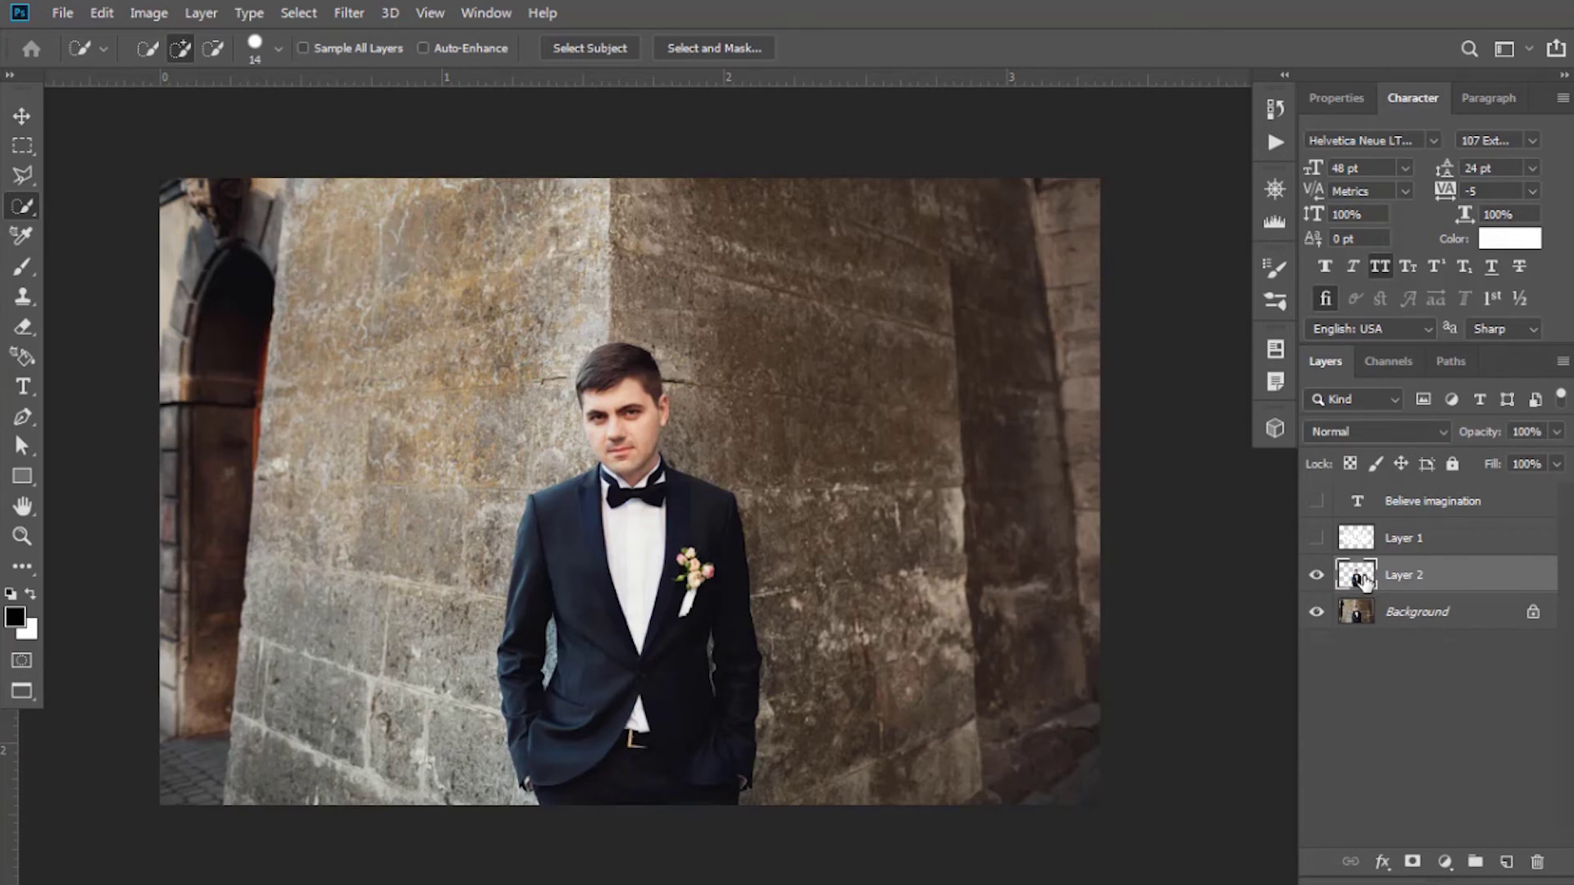
drag(1363, 580, 1354, 520)
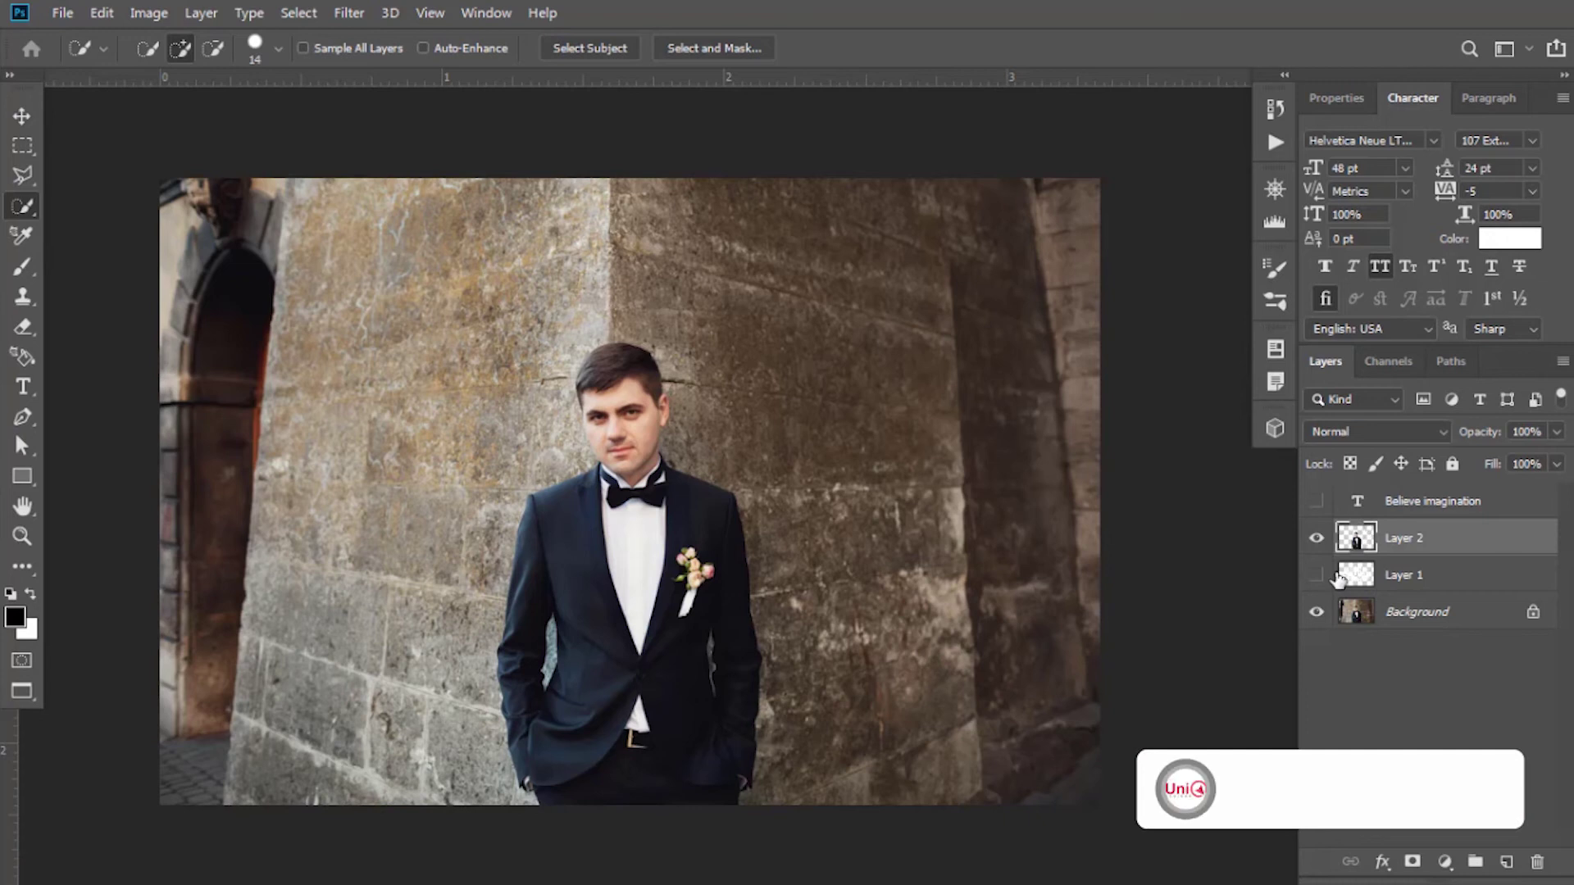
click(1317, 576)
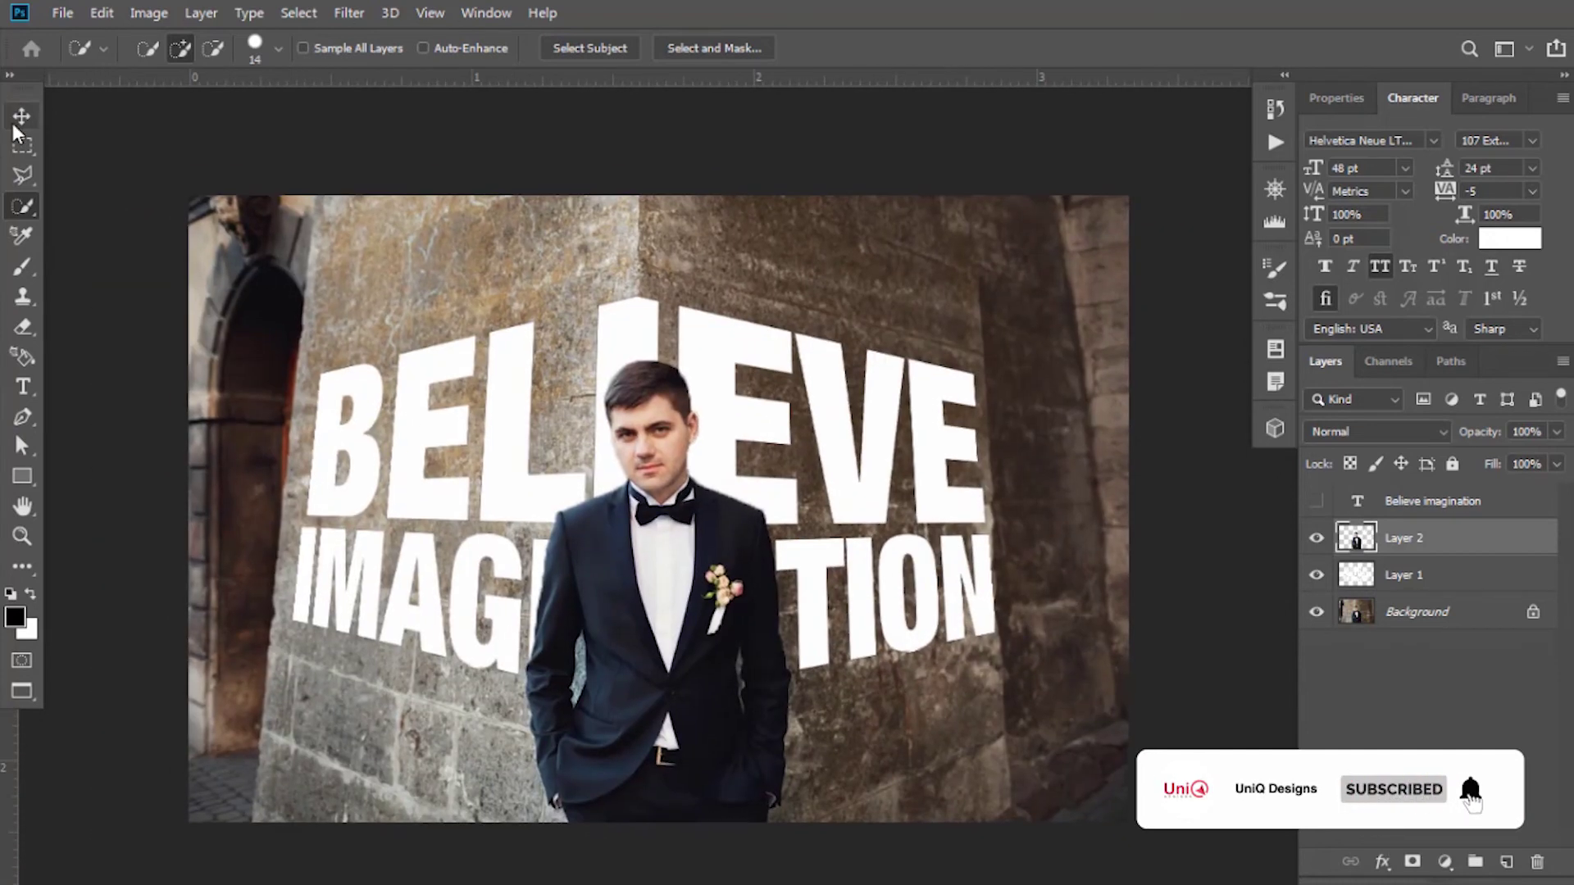
click(17, 121)
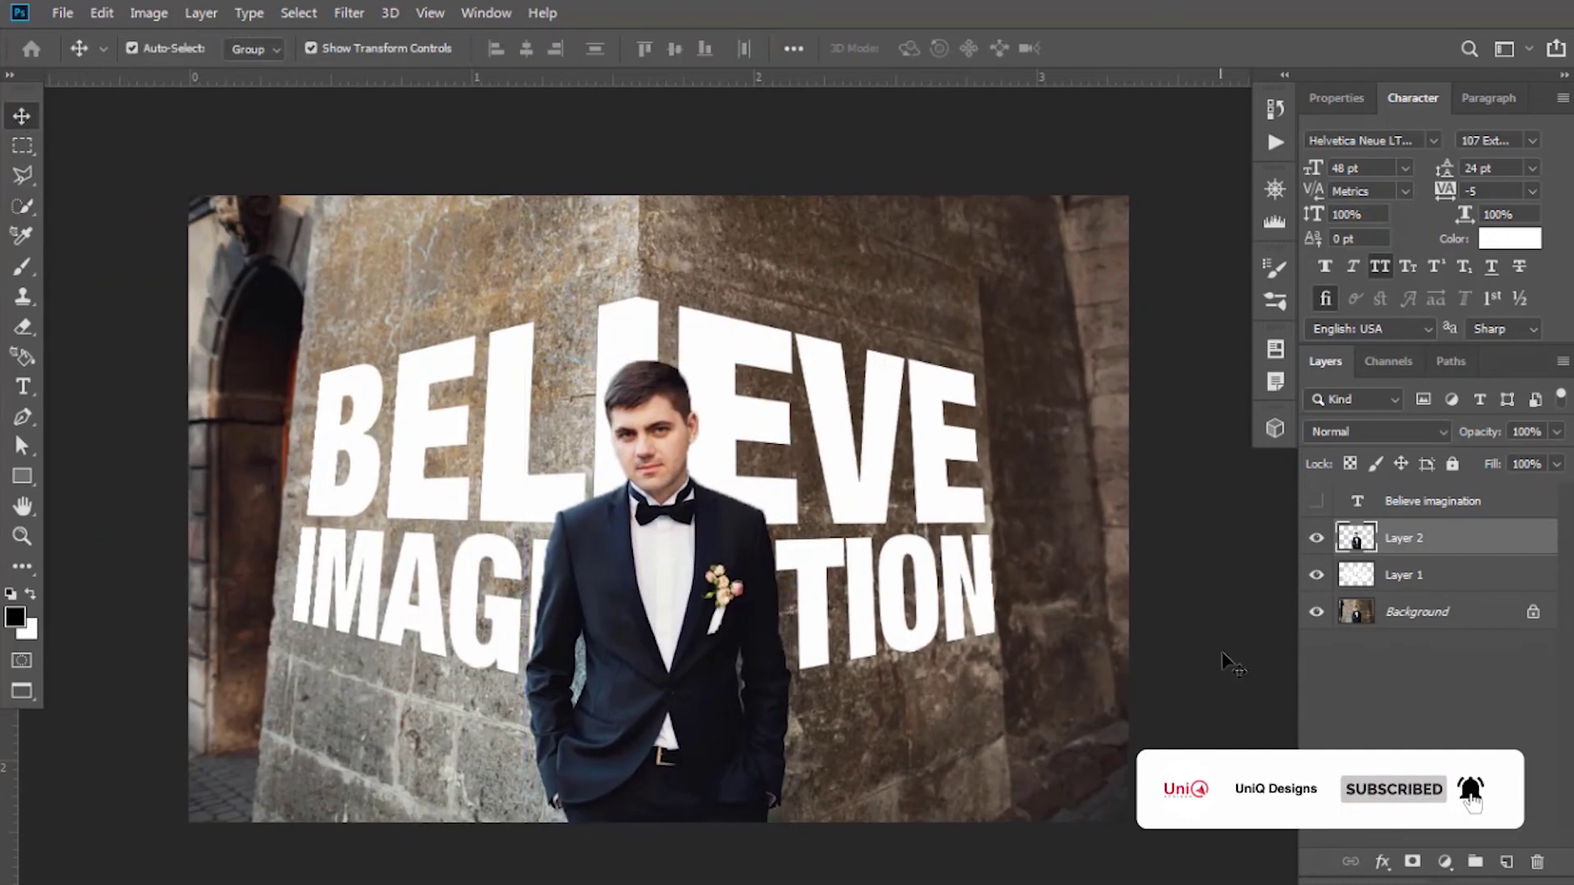
key(ctrl+minus)
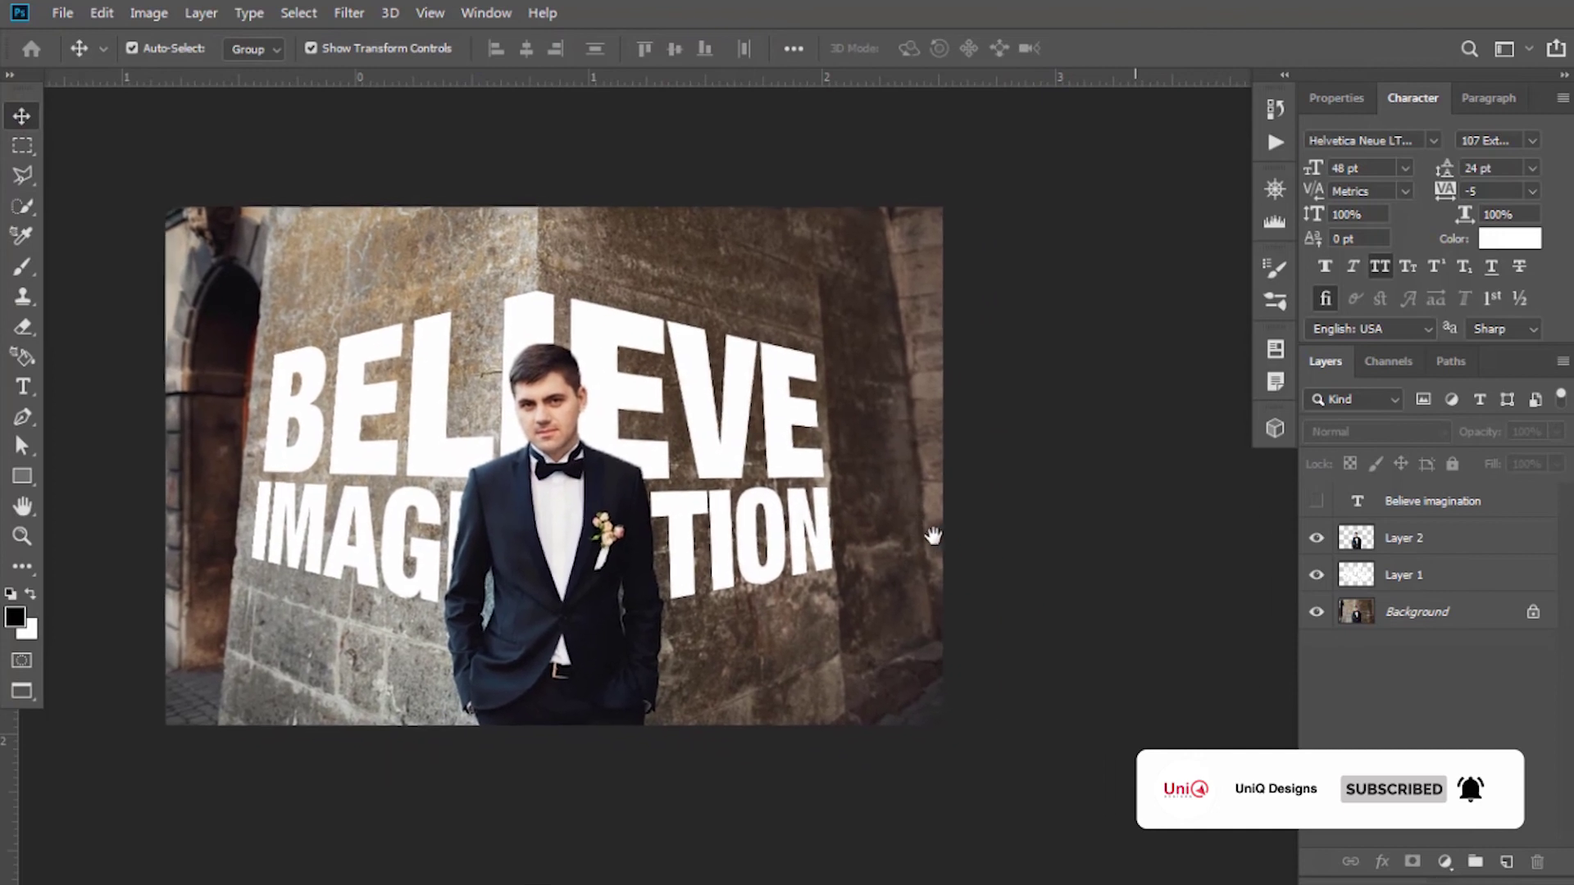
drag(934, 536, 921, 551)
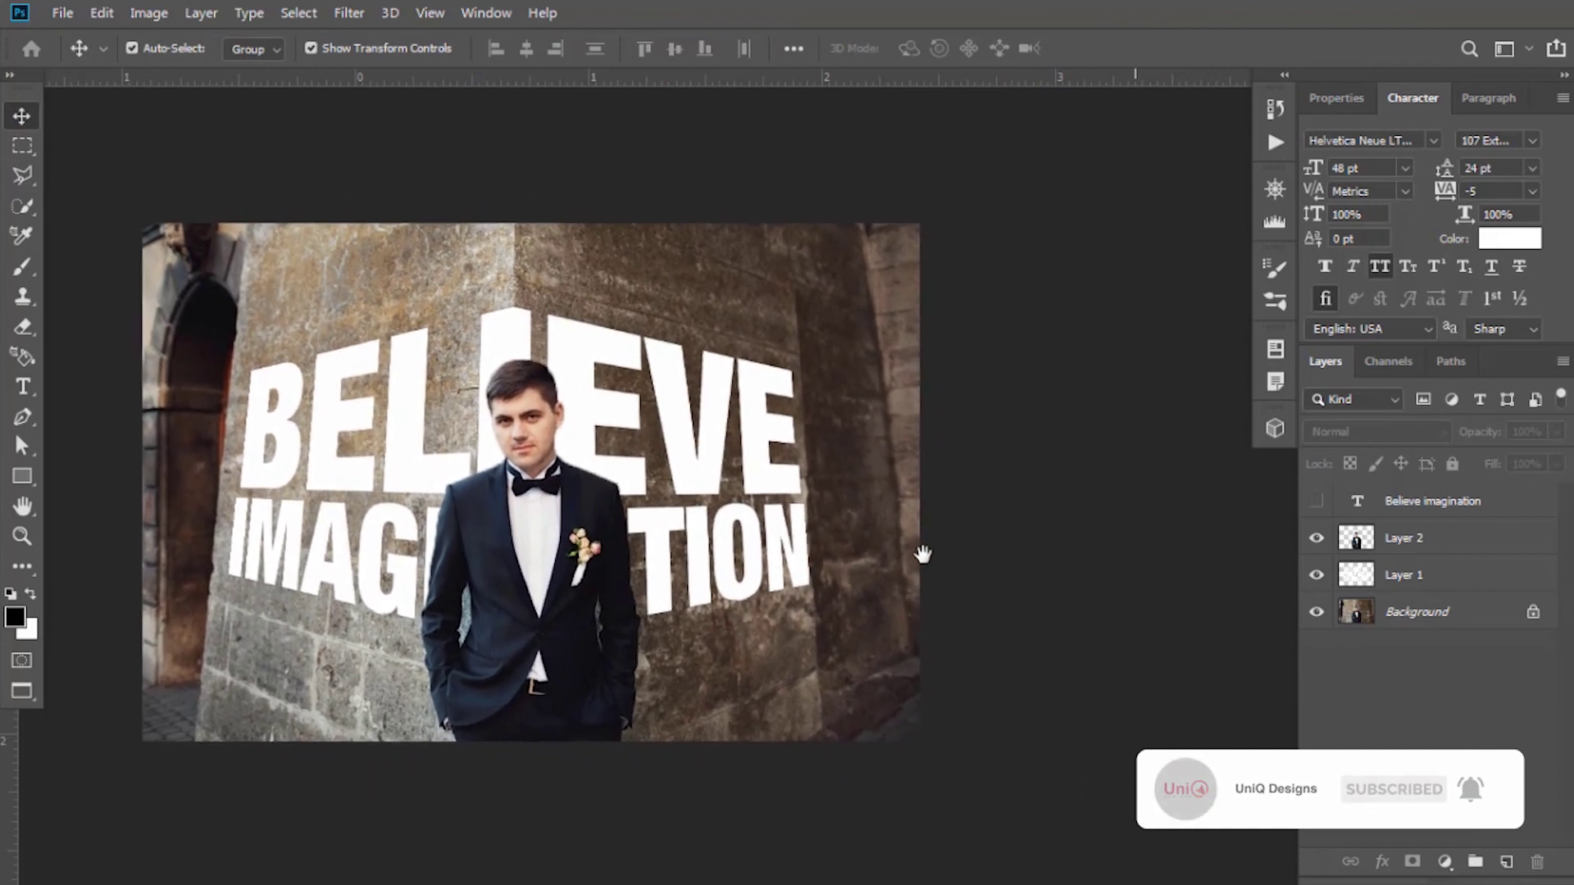
Split Layer 1's Blend If underlying-layer sliders to 0/92 and 146/255 so stone shows through
click(1405, 576)
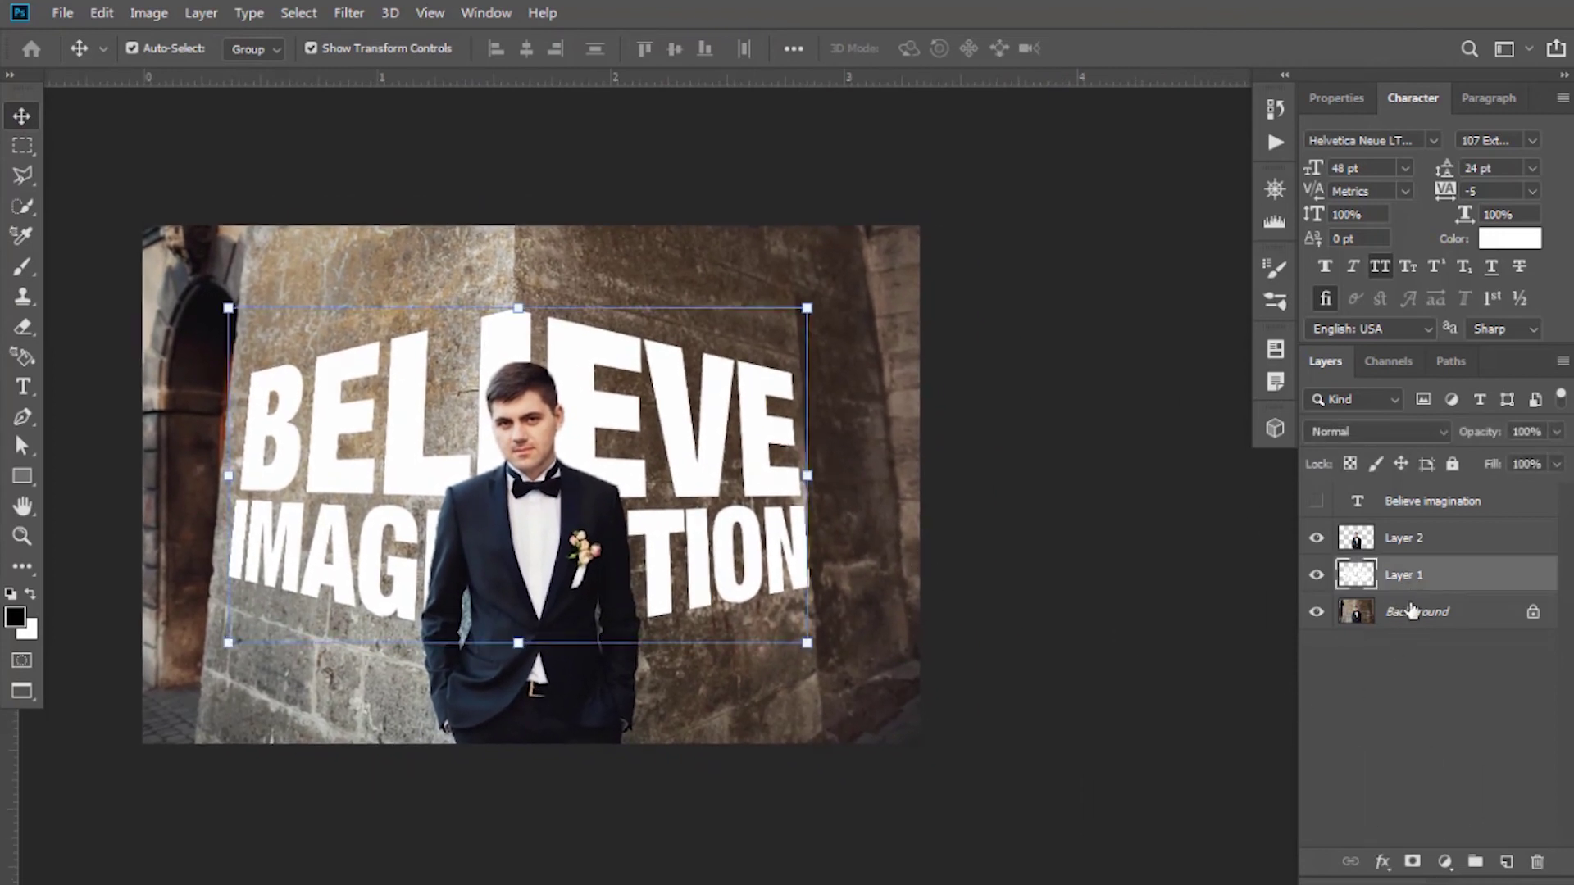
click(1383, 860)
click(1414, 640)
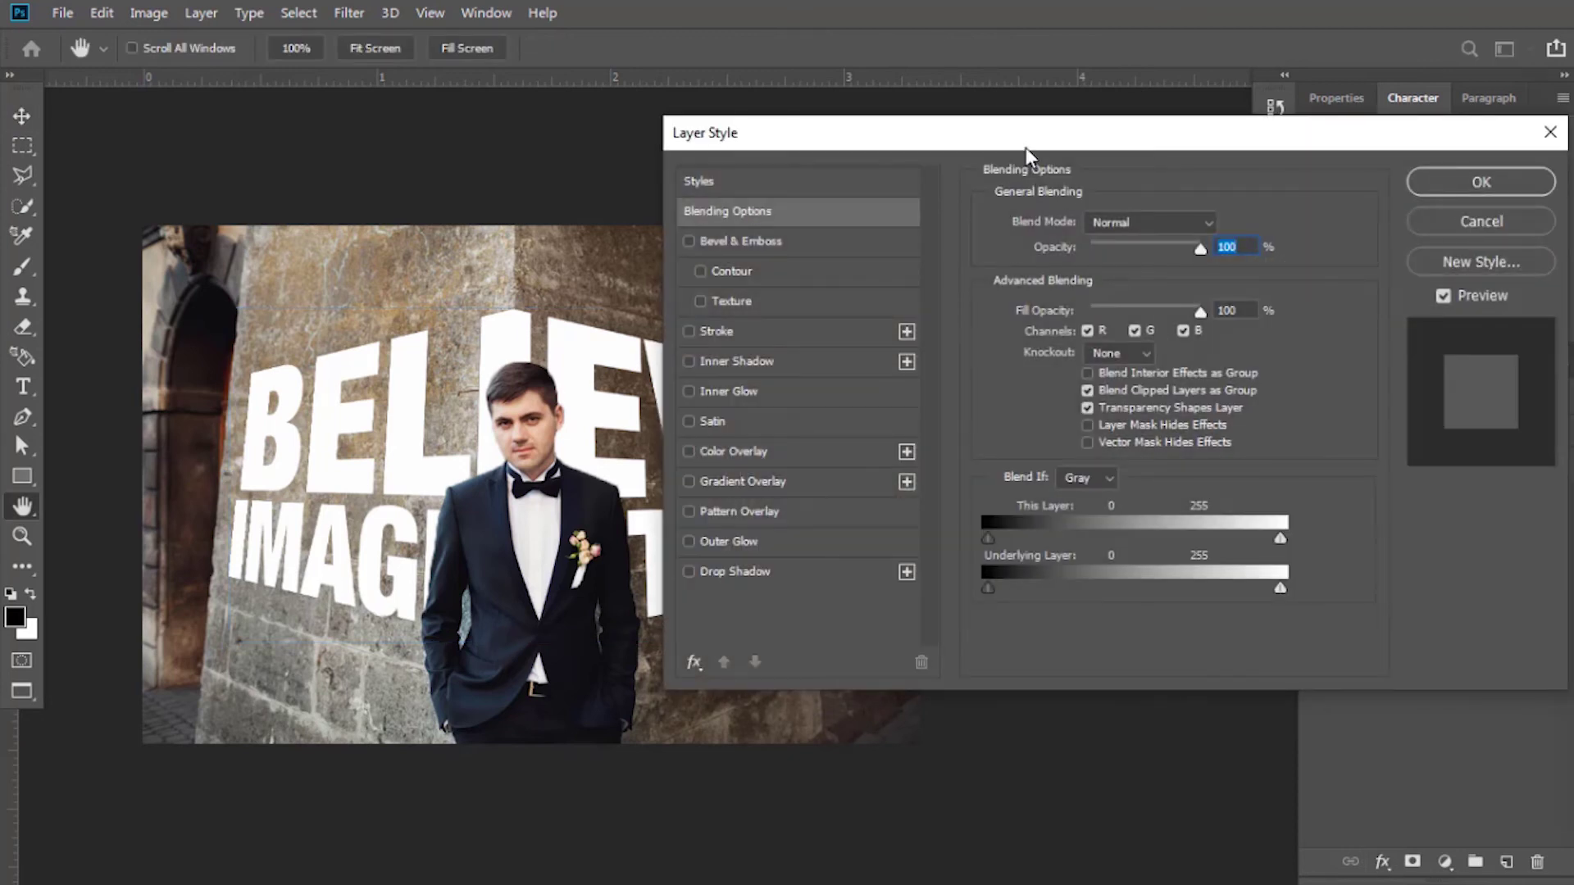
drag(1025, 147, 1206, 132)
key(alt)
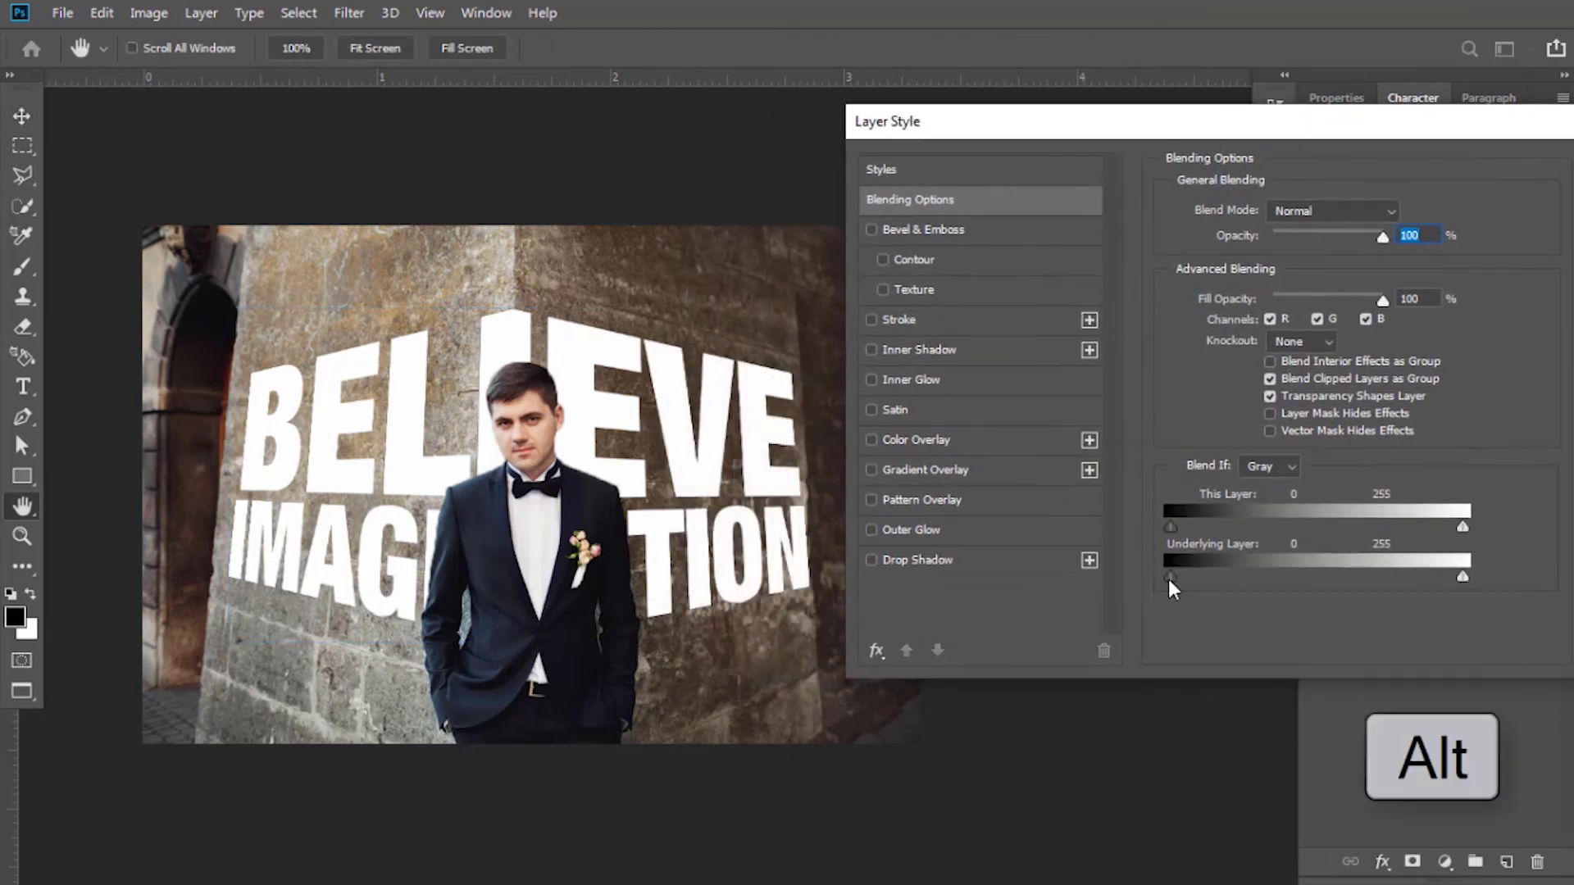
drag(1174, 574, 1277, 574)
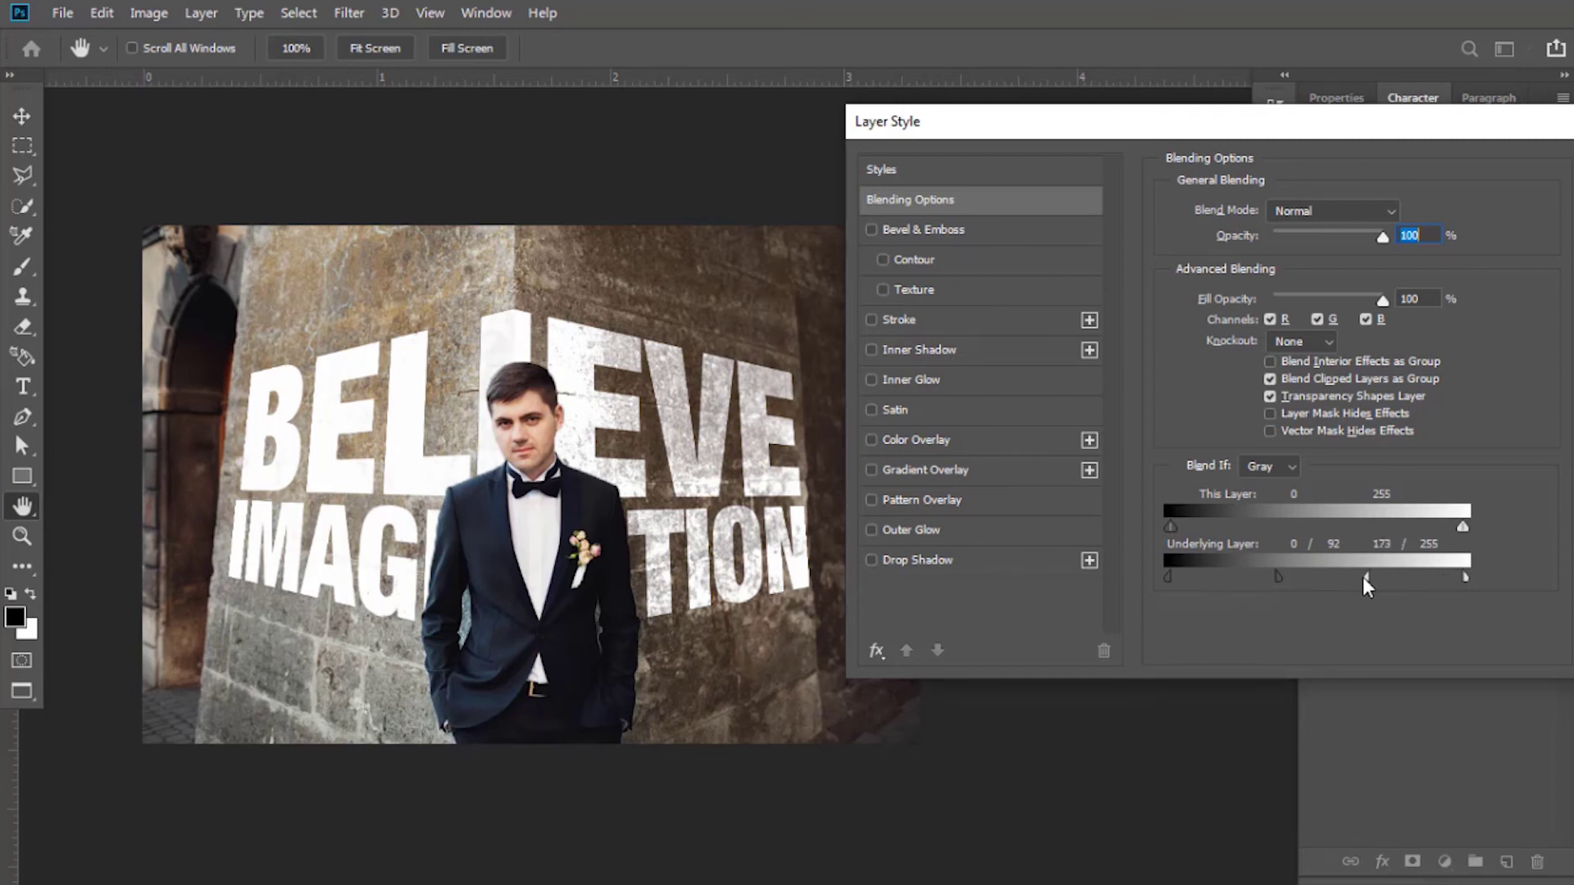
drag(1362, 577, 1338, 573)
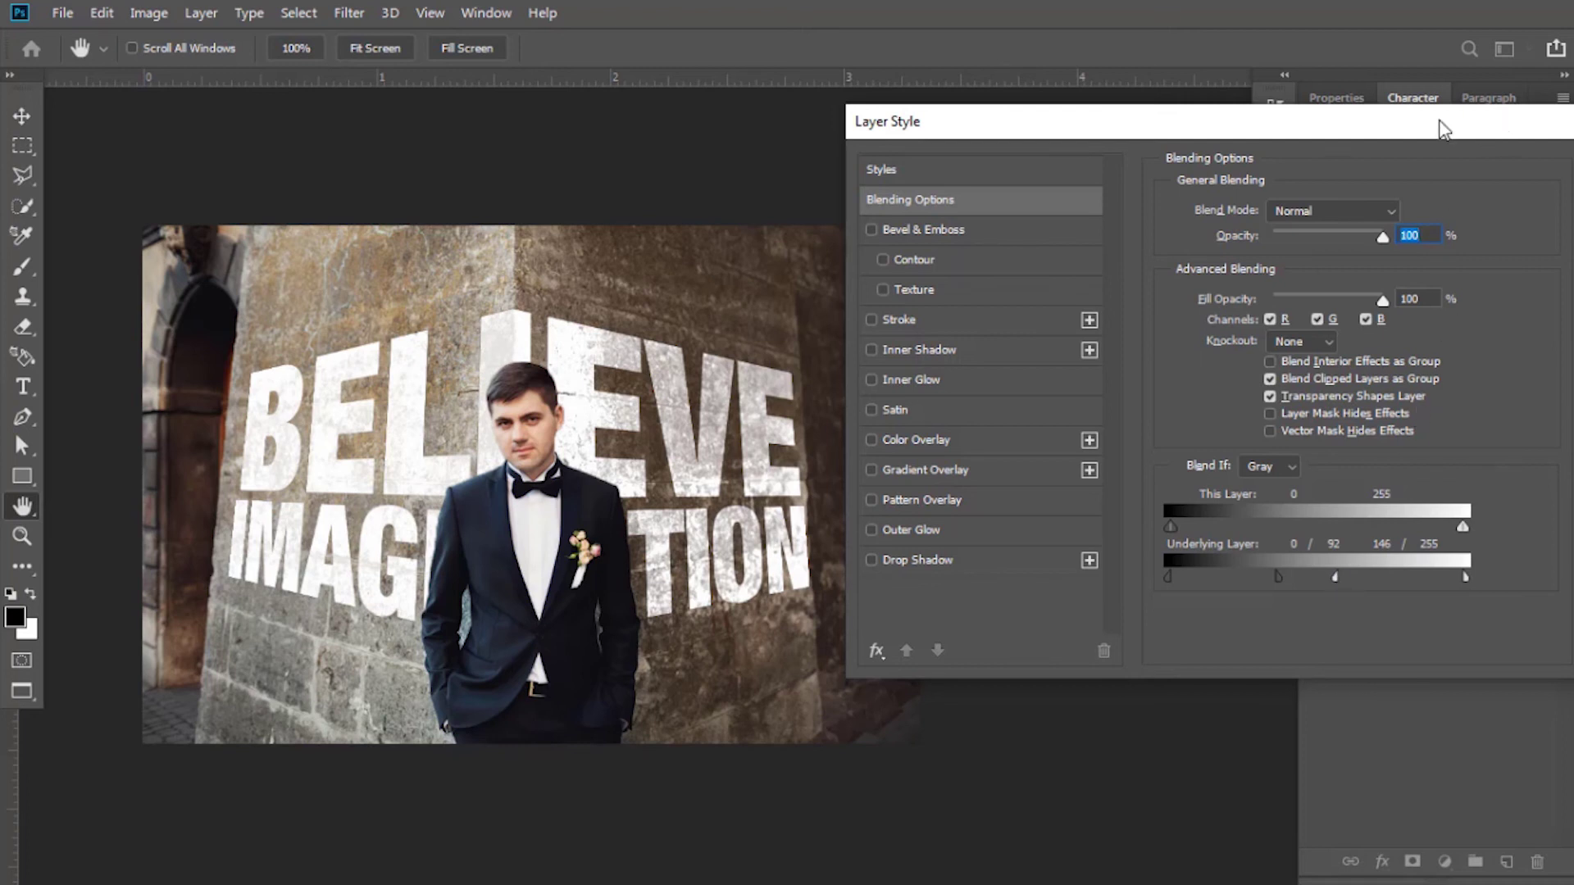
drag(1445, 129, 1371, 165)
Apply the Blend If settings to the text layer
click(1533, 210)
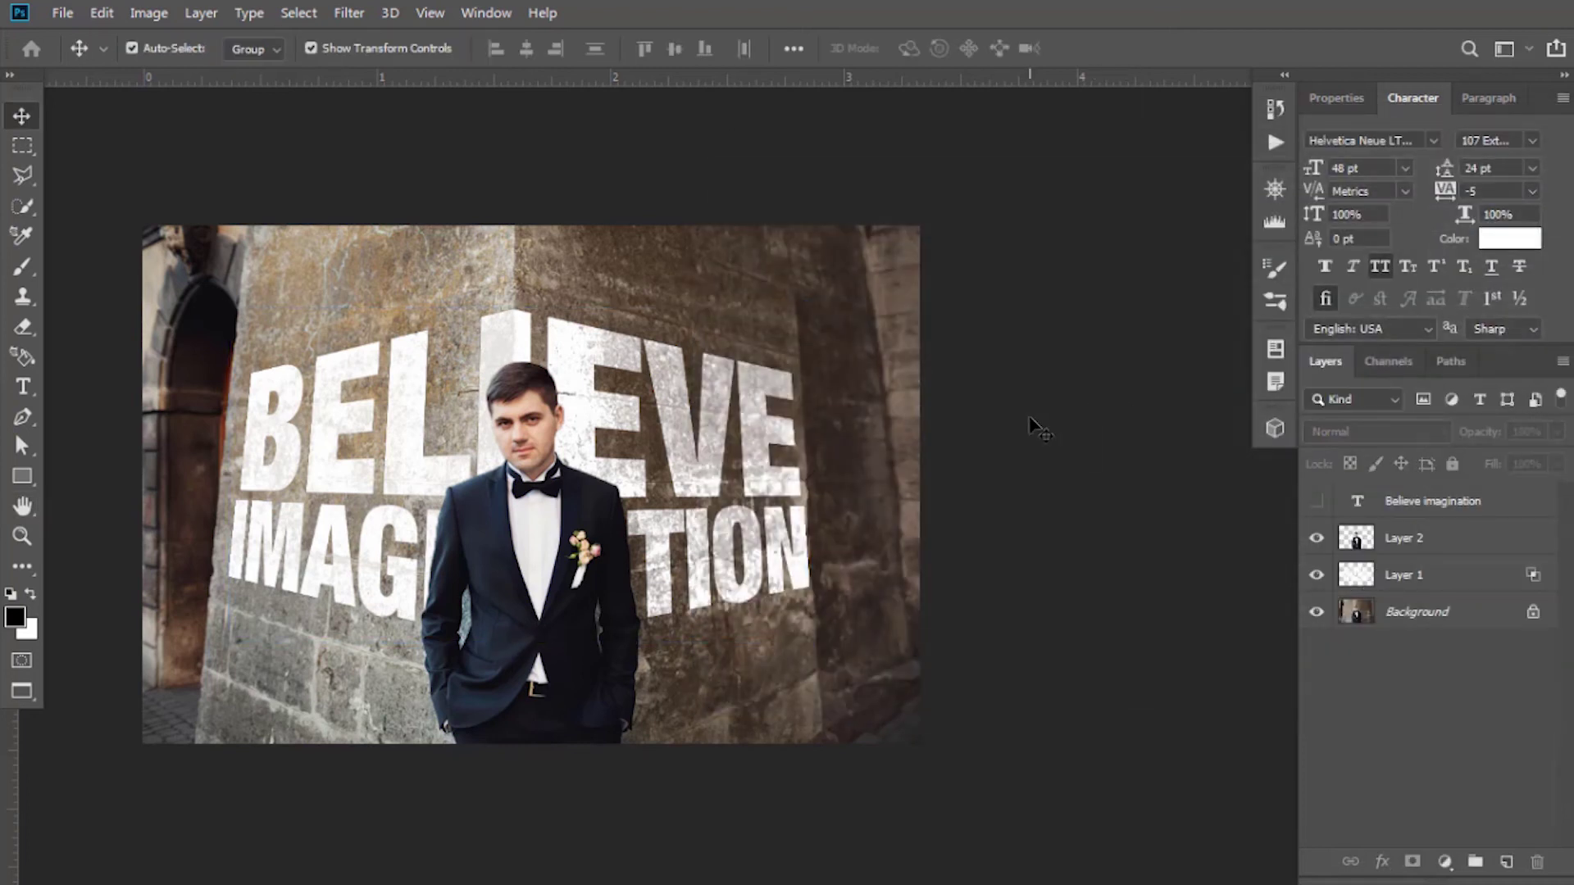
scroll(1040, 428, down, 3)
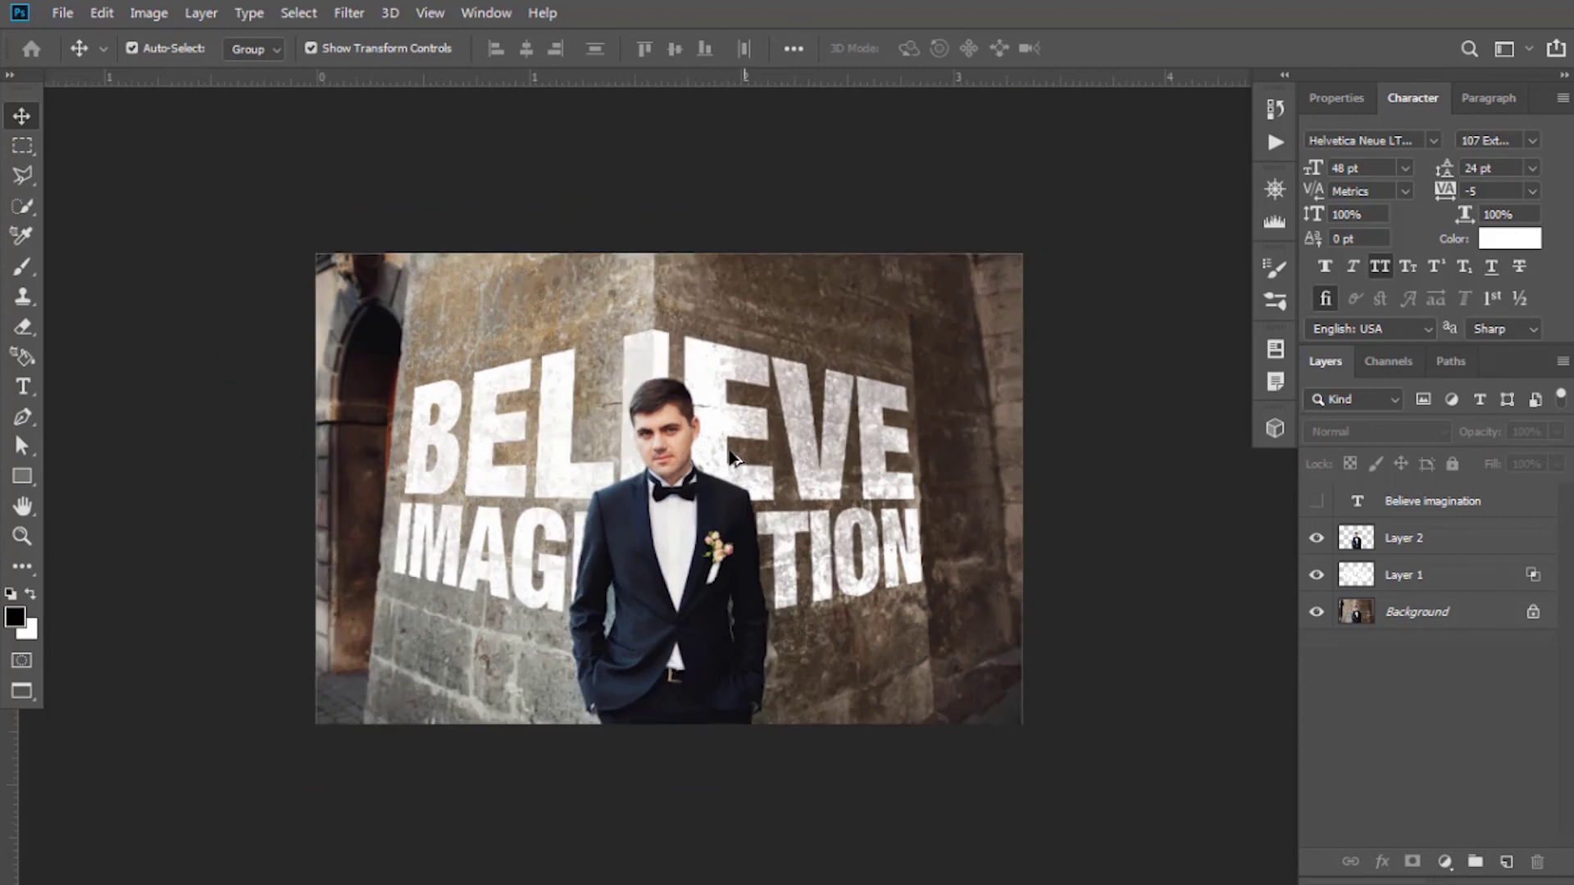
scroll(1054, 580, up, 3)
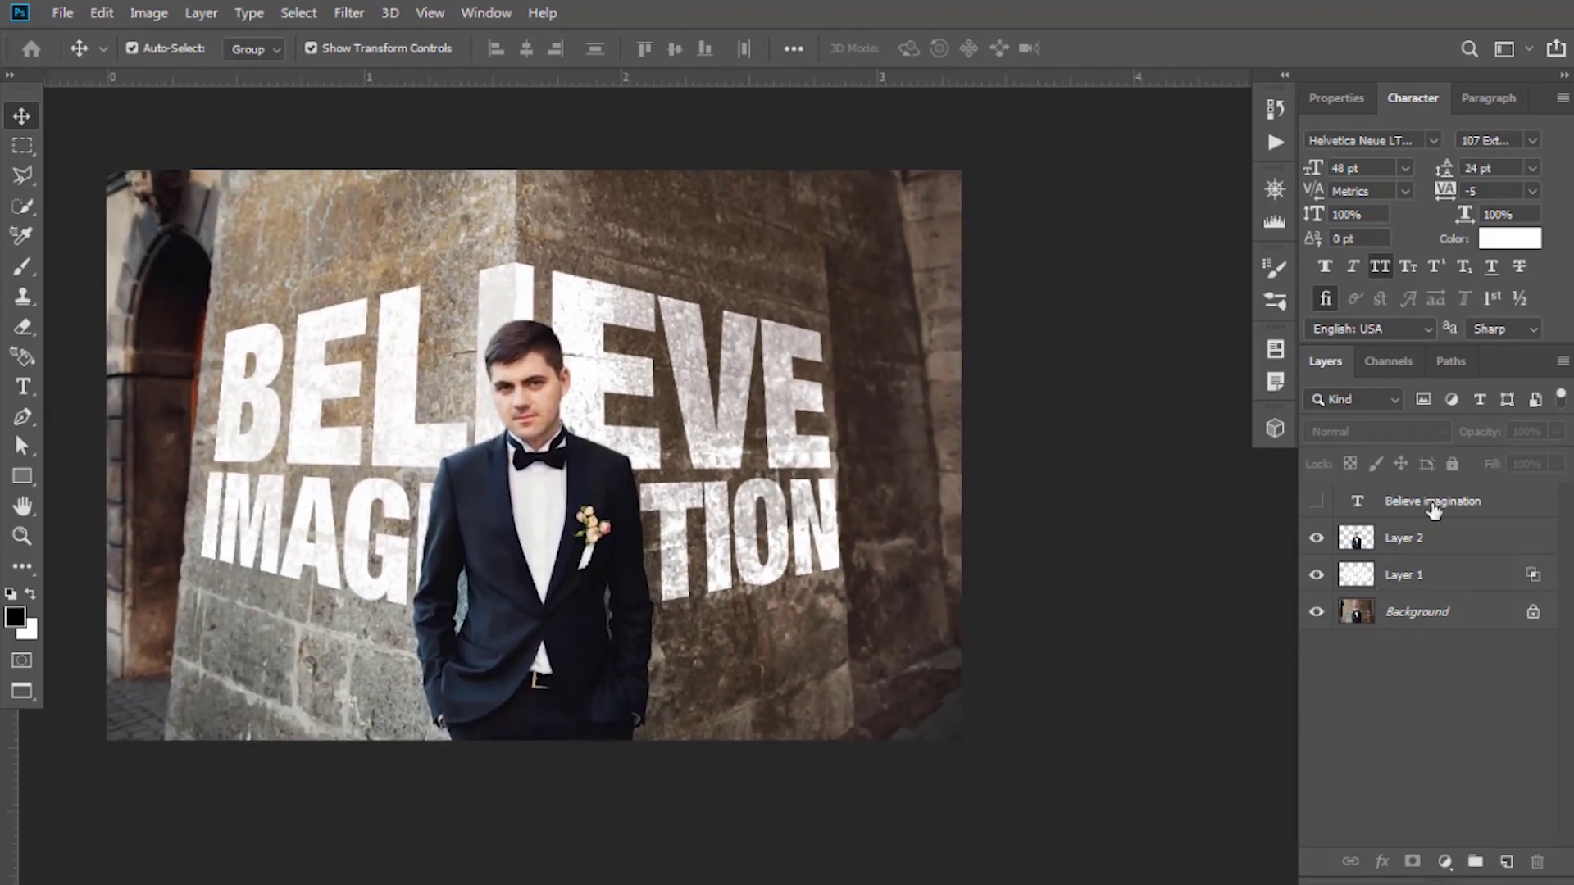
Add an Outer Bevel & Emboss to Layer 1 with 1000% depth and 7 px size
click(1456, 574)
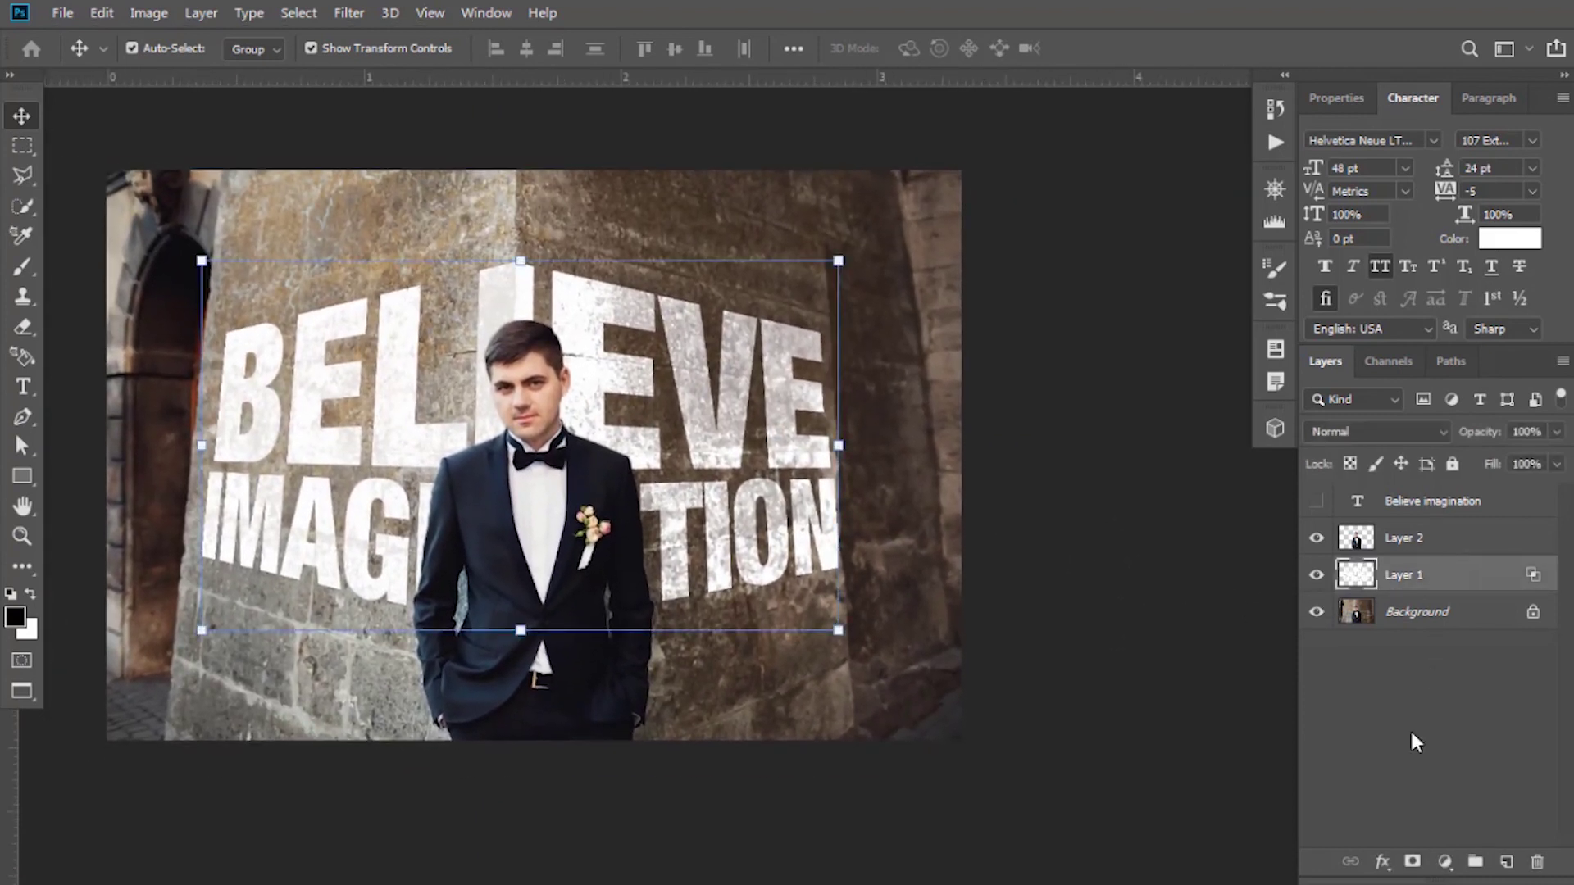
click(1384, 862)
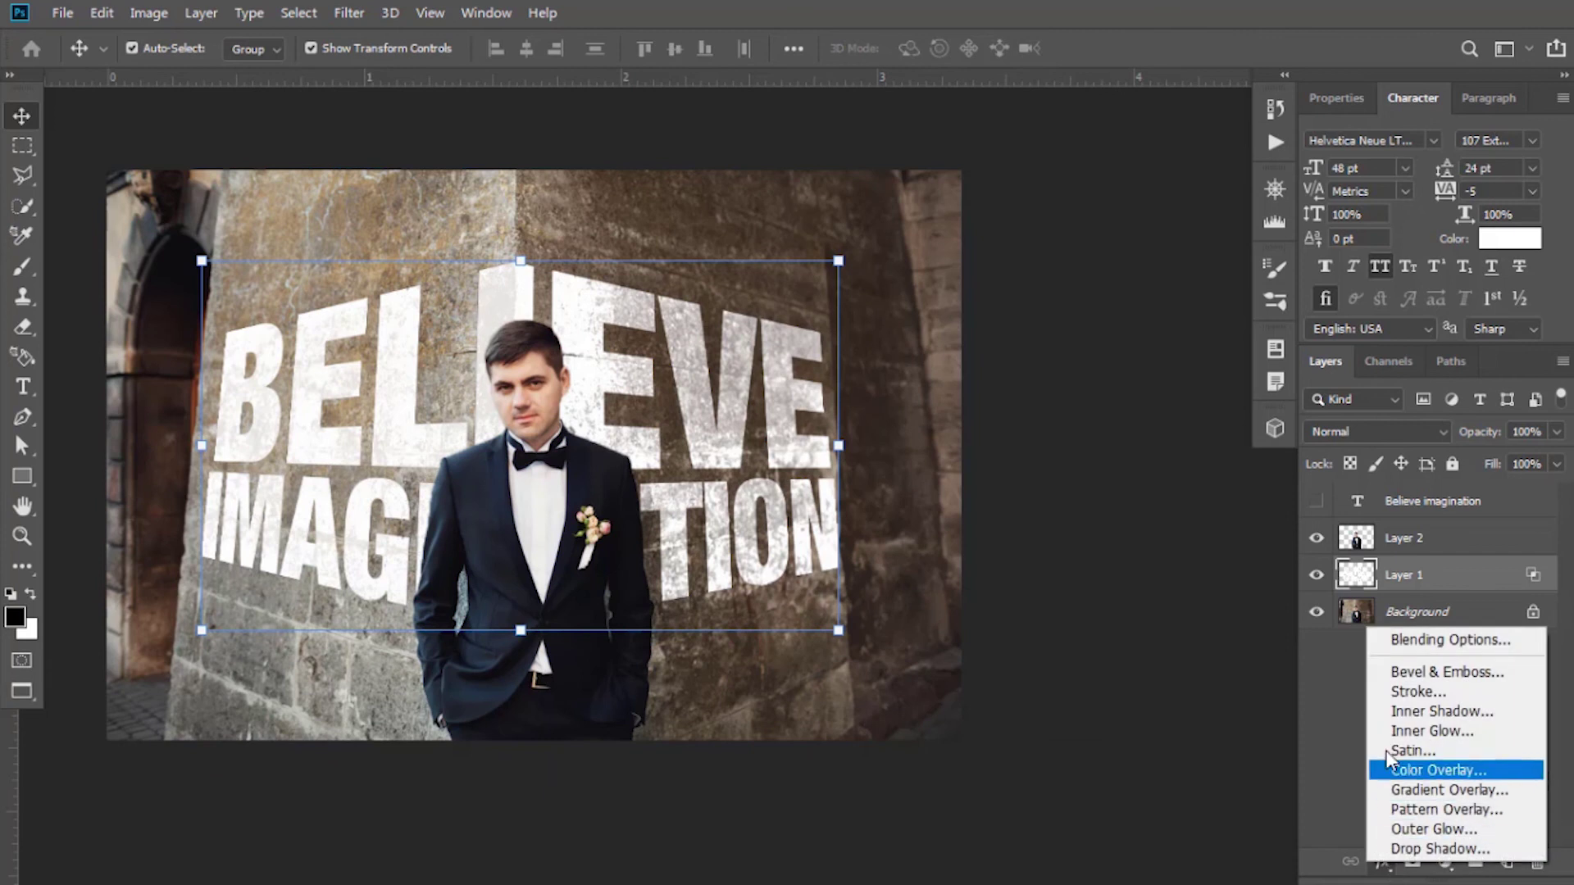
click(1405, 641)
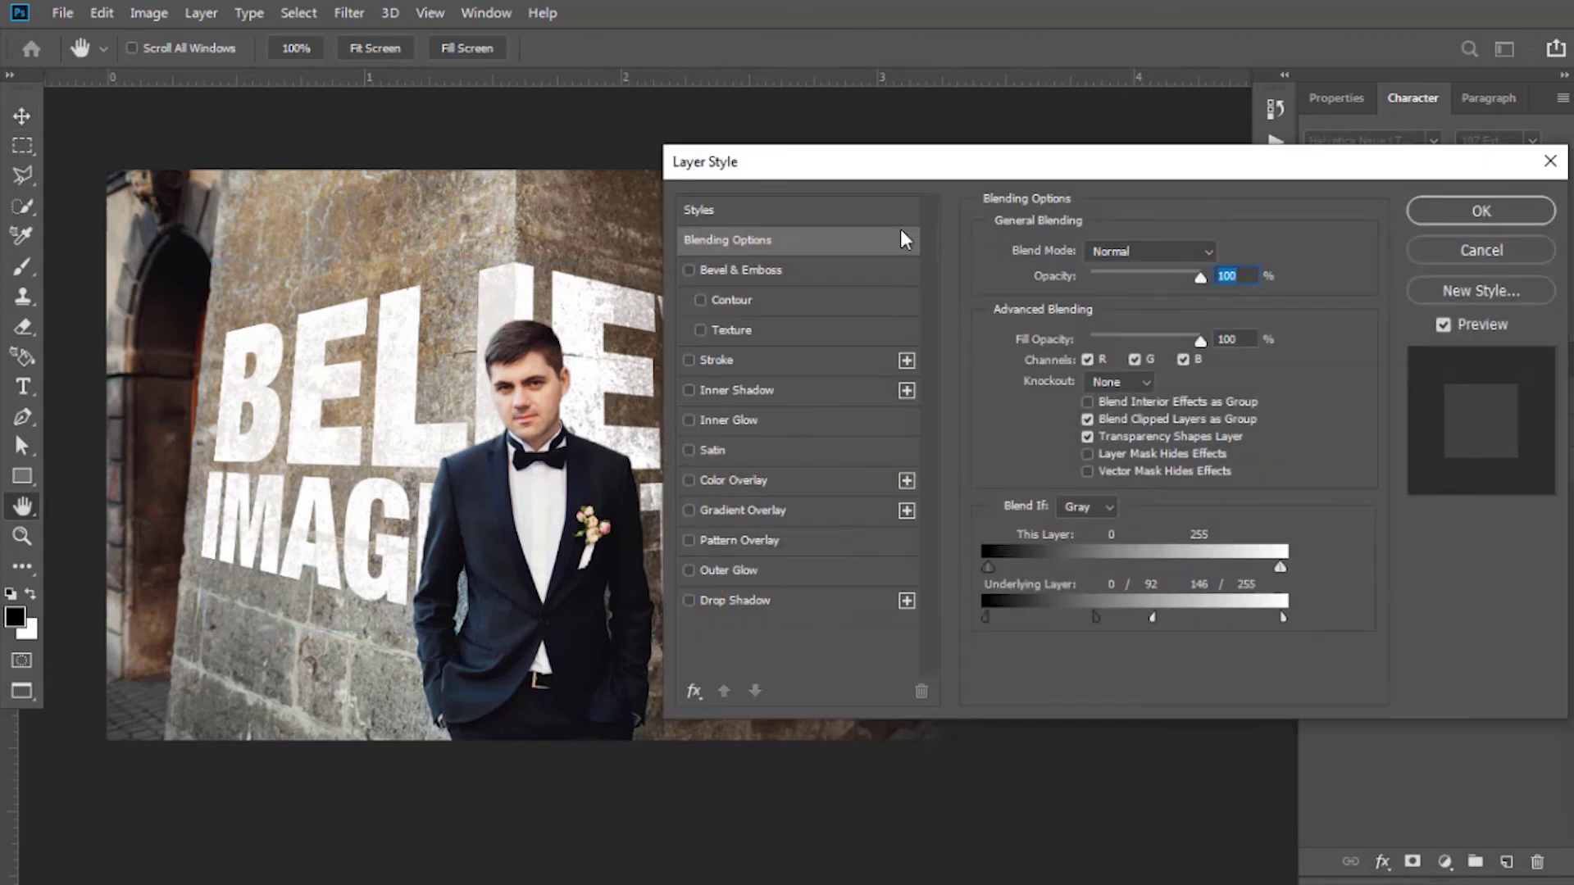
drag(875, 163, 1049, 125)
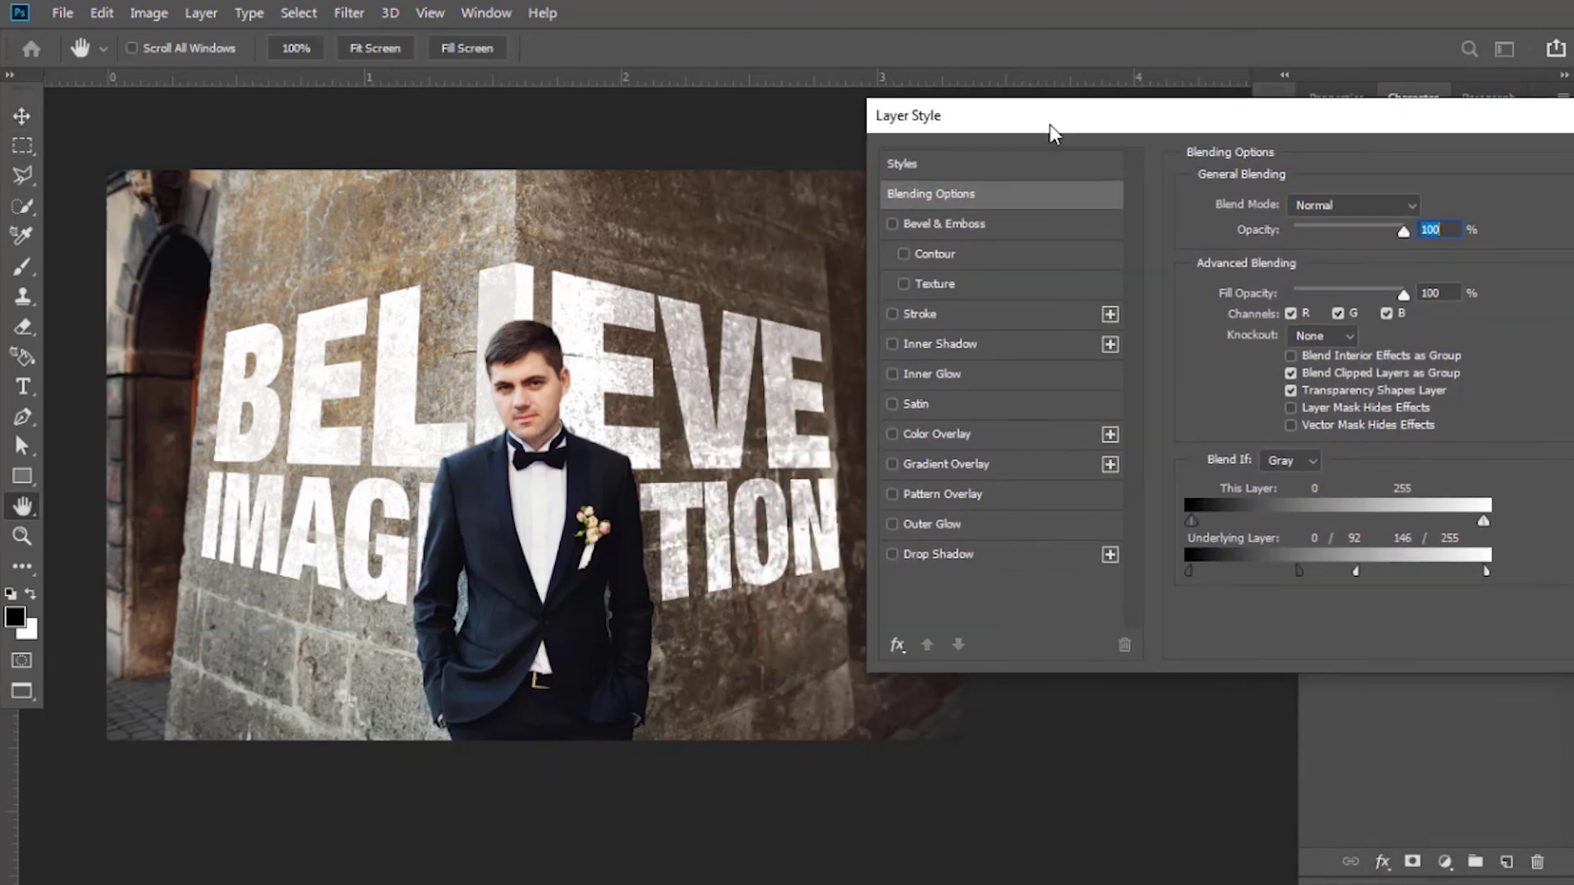
click(934, 221)
scroll(1428, 303, down, 4)
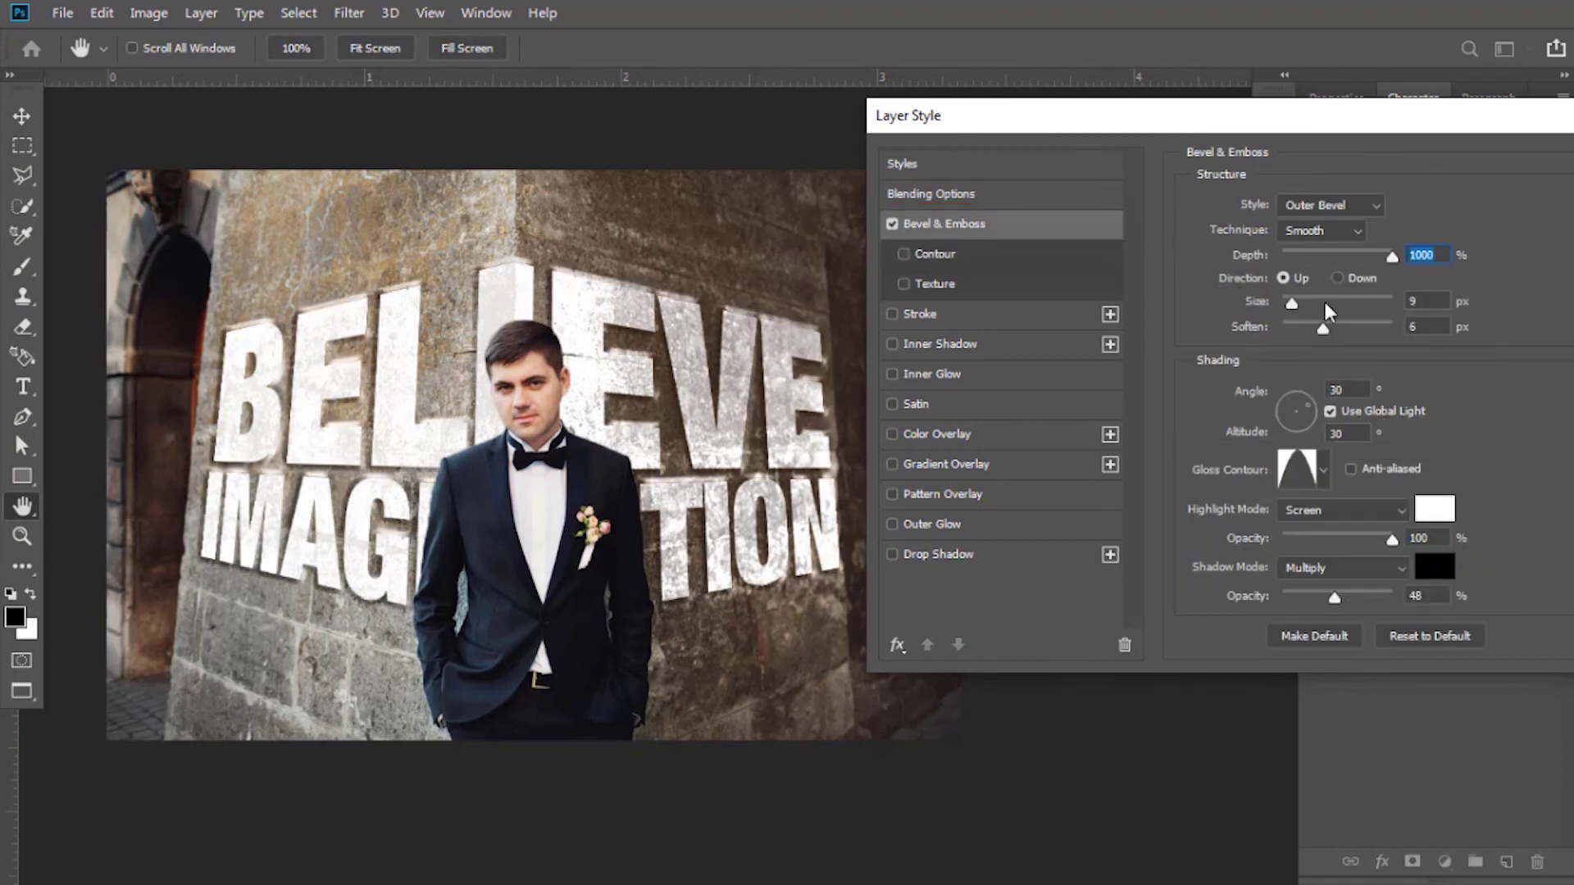
click(1428, 303)
scroll(1428, 303, down, 2)
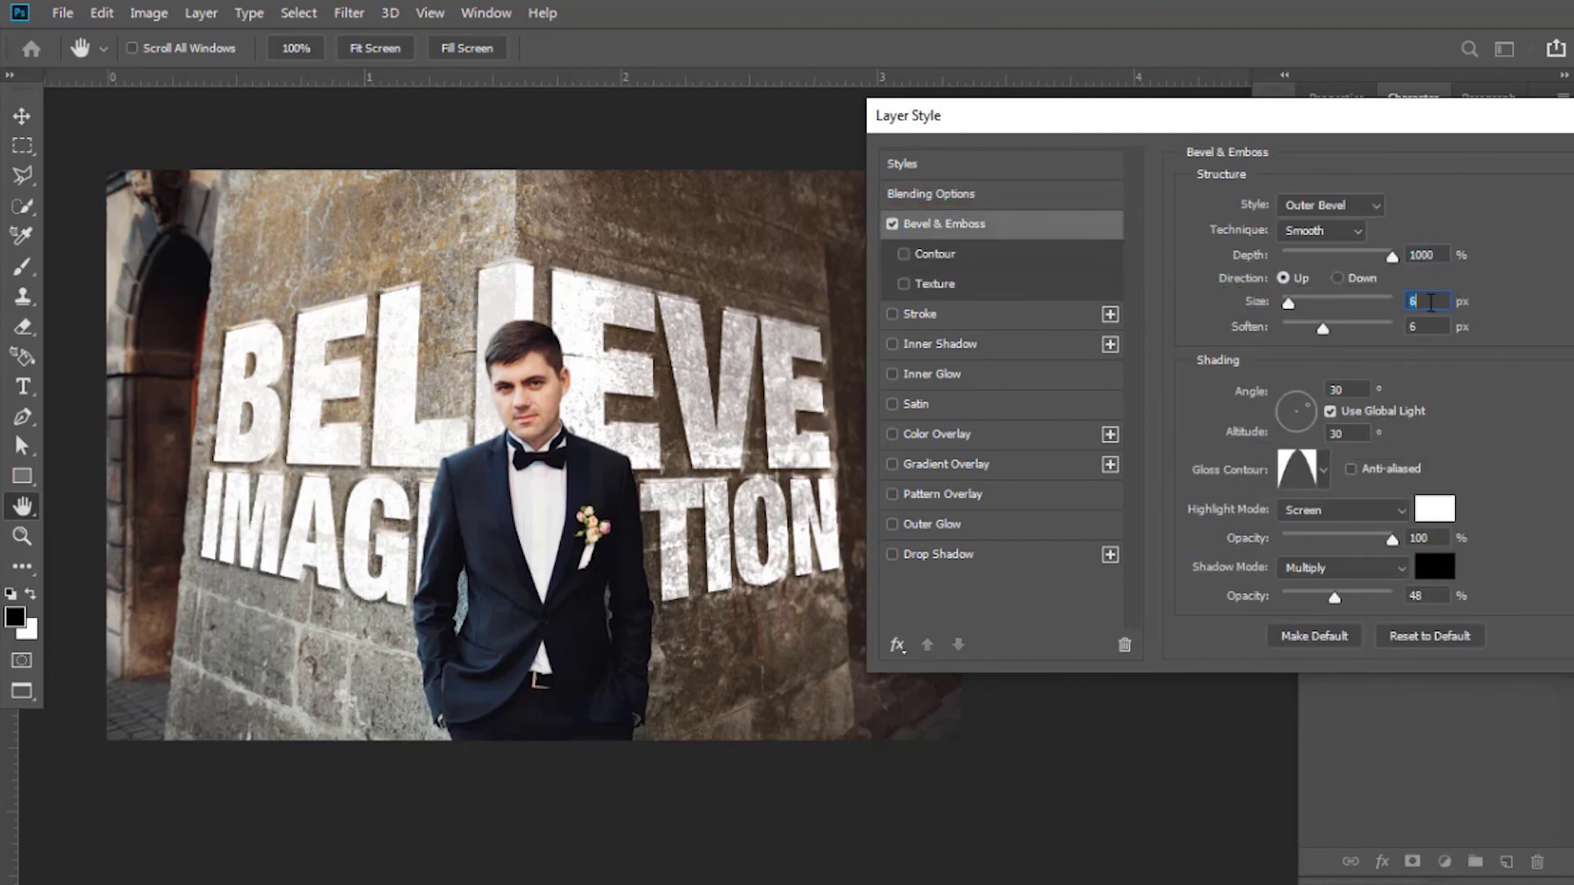
drag(1389, 127, 1208, 110)
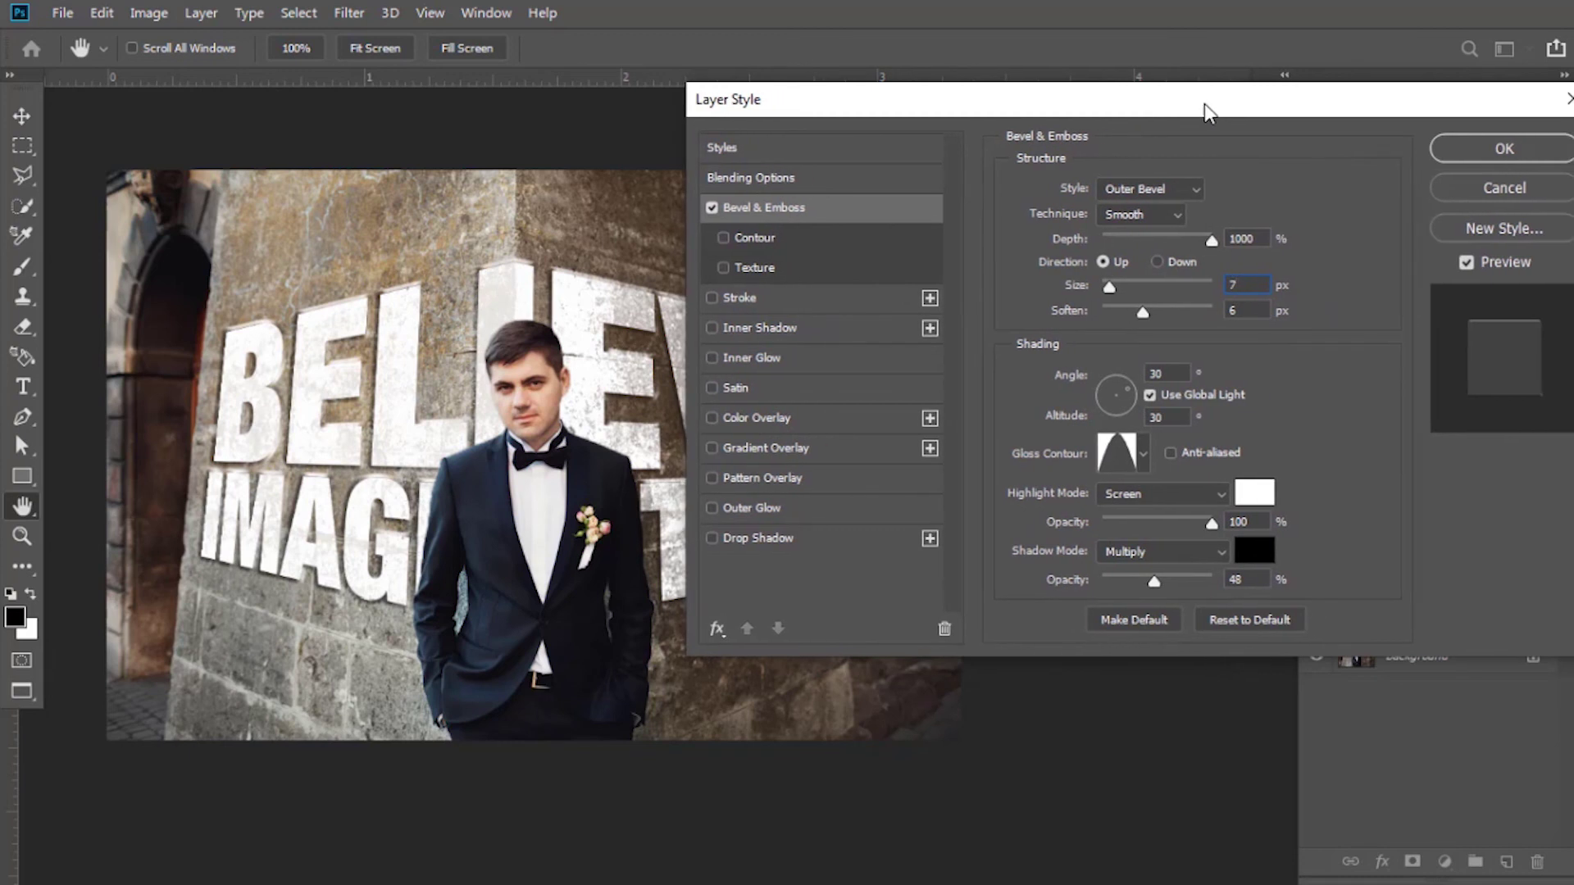